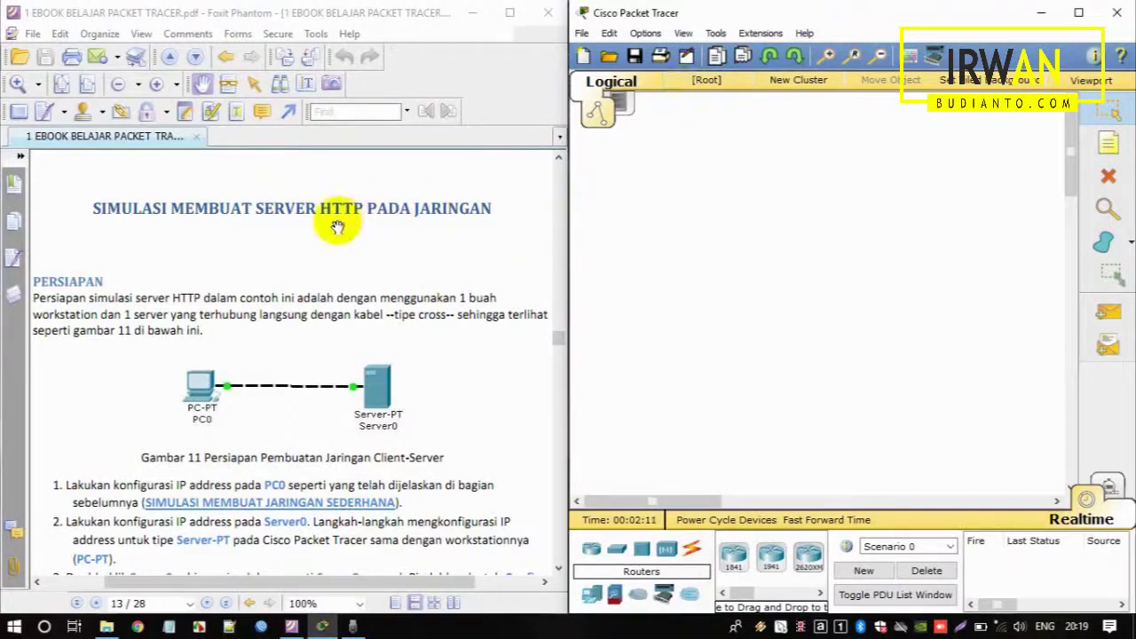
- Following the ebook's HTTP server diagram, place a generic PC and, to its right, a generic server in the logical workspace
scroll(342, 266, "down", 1)
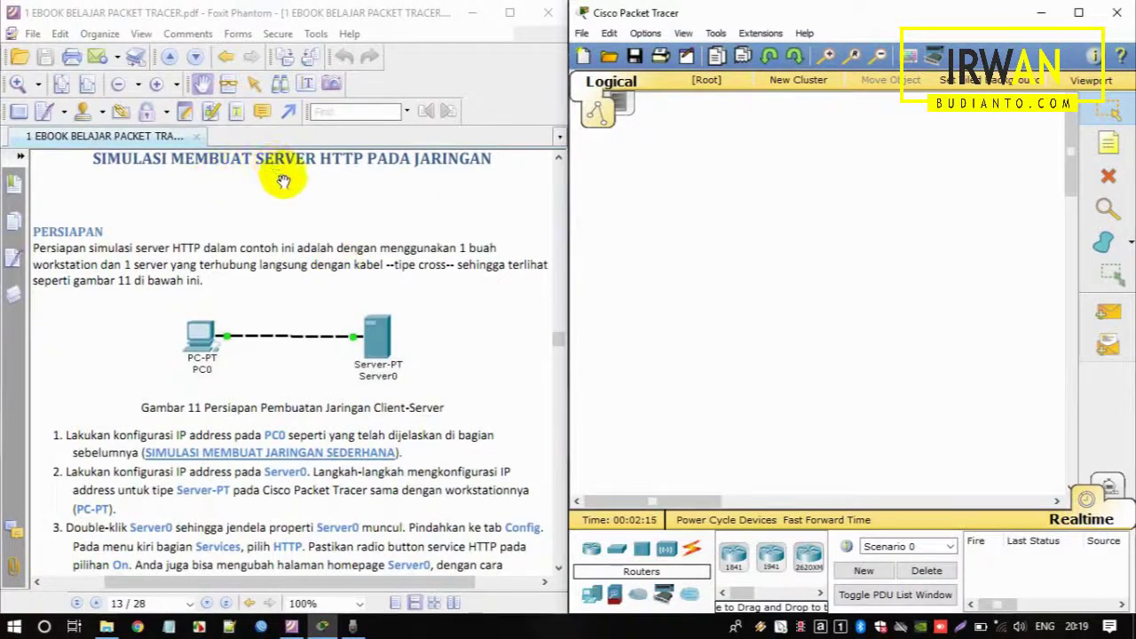
scroll(248, 240, "down", 1)
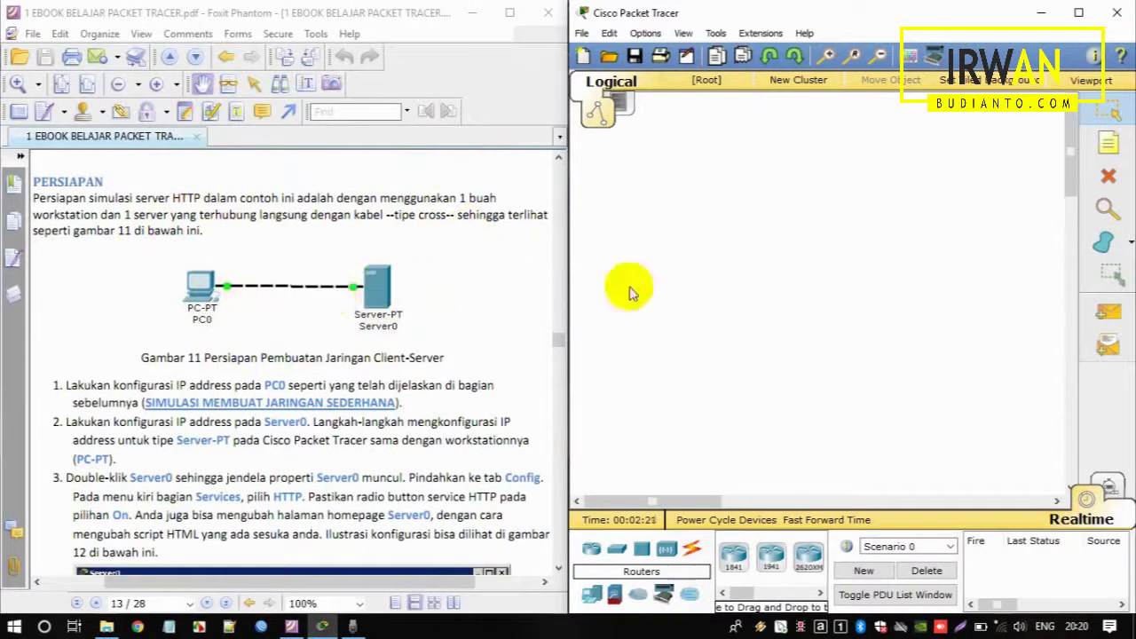
left_click(593, 596)
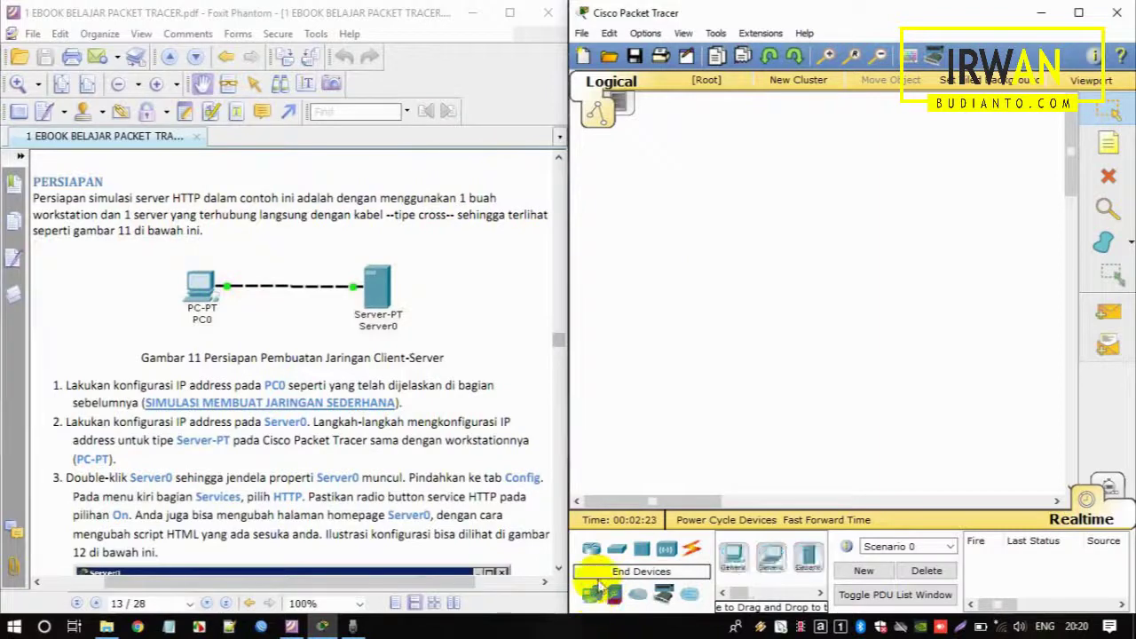
left_click(733, 556)
left_click(656, 325)
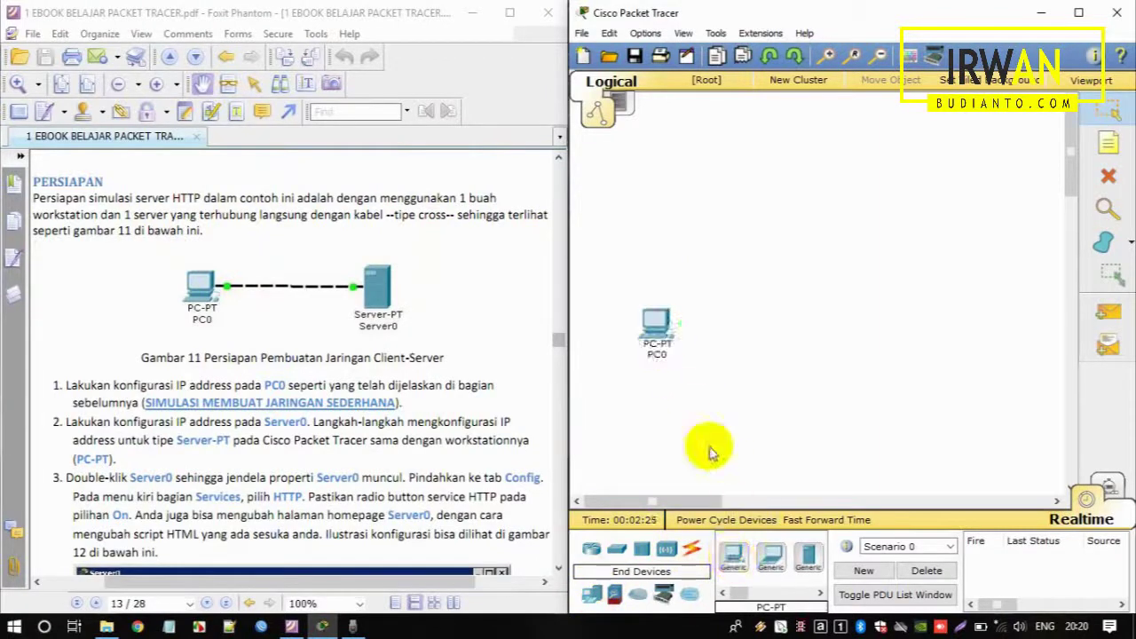
left_click(808, 557)
left_click(841, 322)
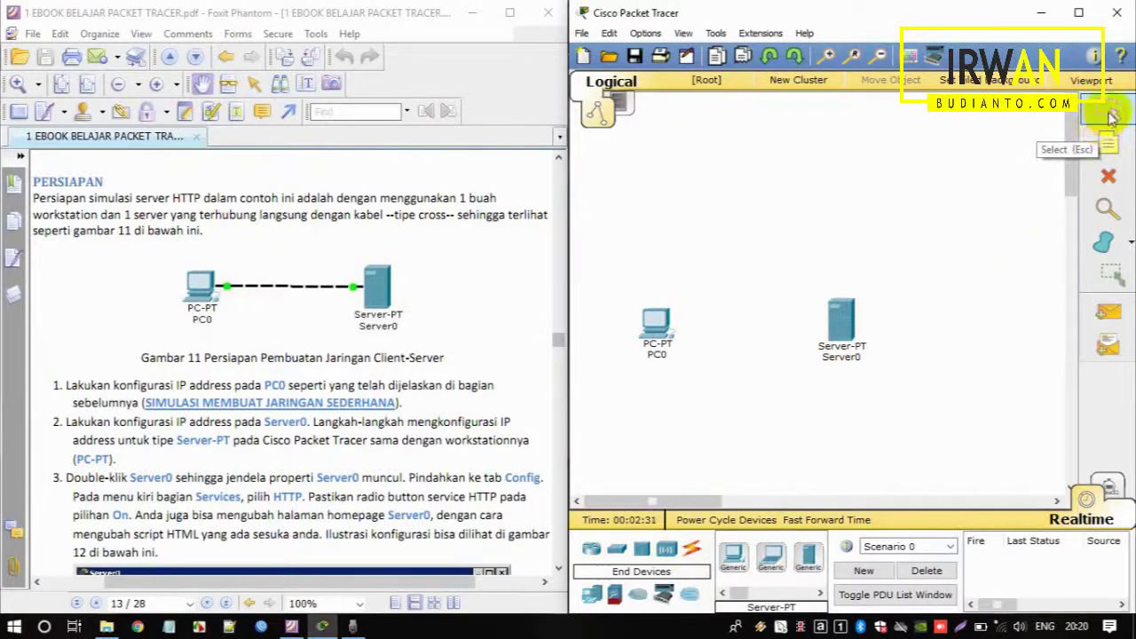
- Add a text note reading 192.168.123.3 beneath PC0
left_click(1109, 144)
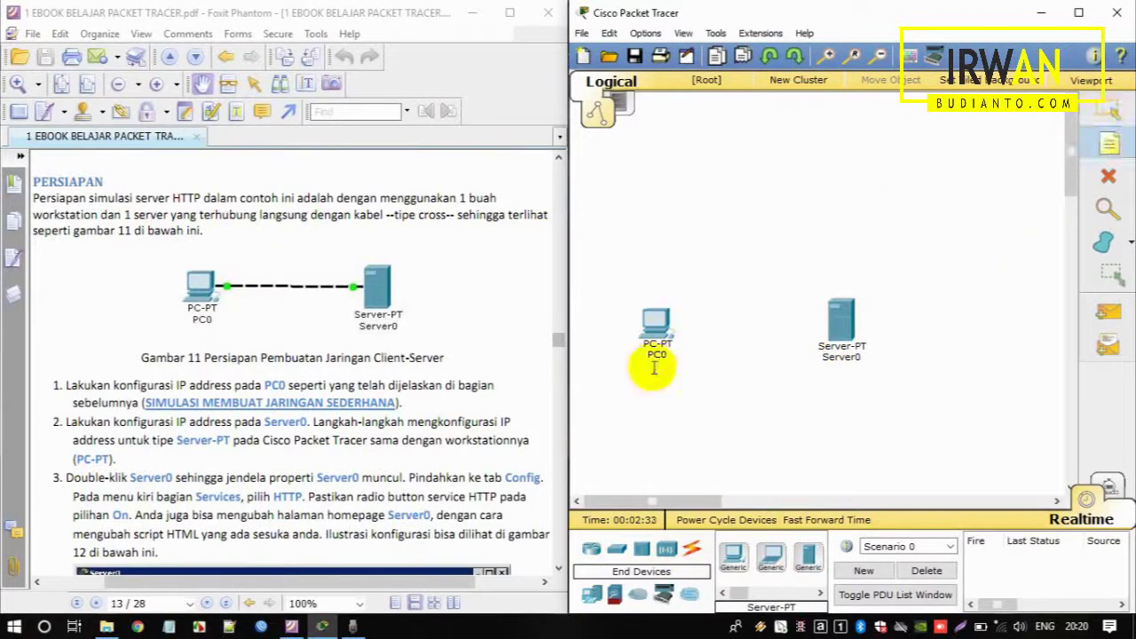
left_click(625, 383)
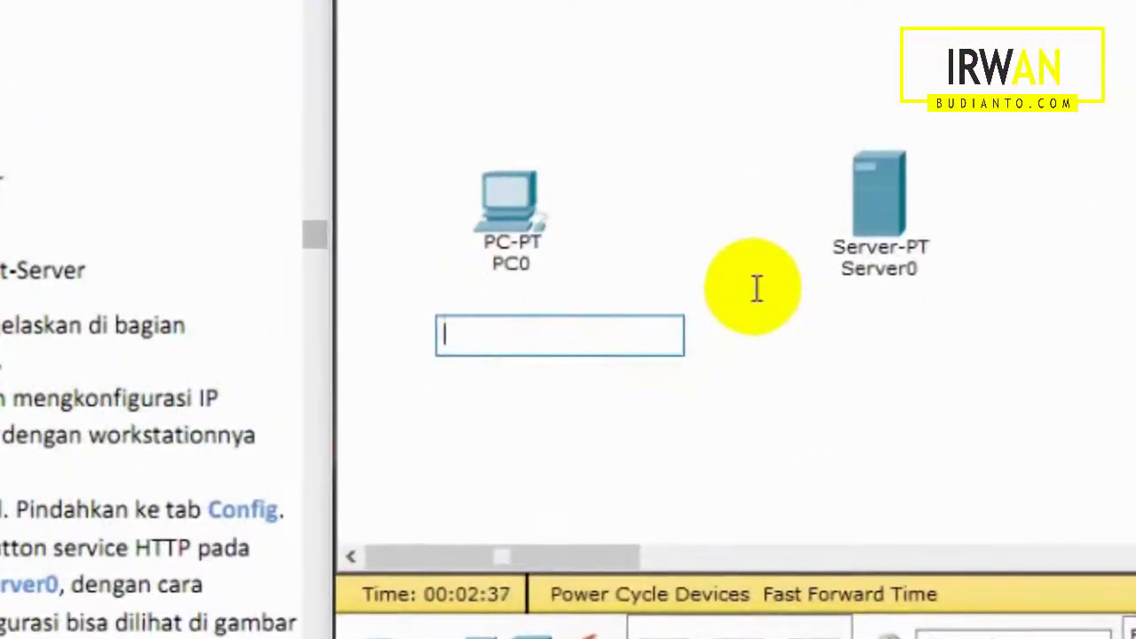
type("192.1")
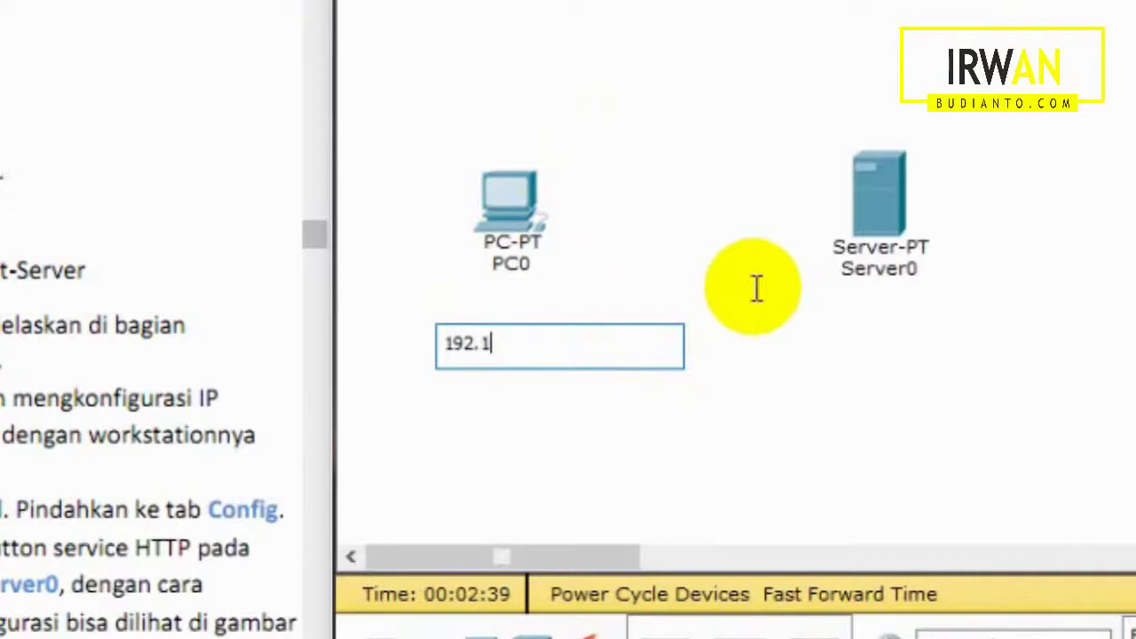
type("68.123.3")
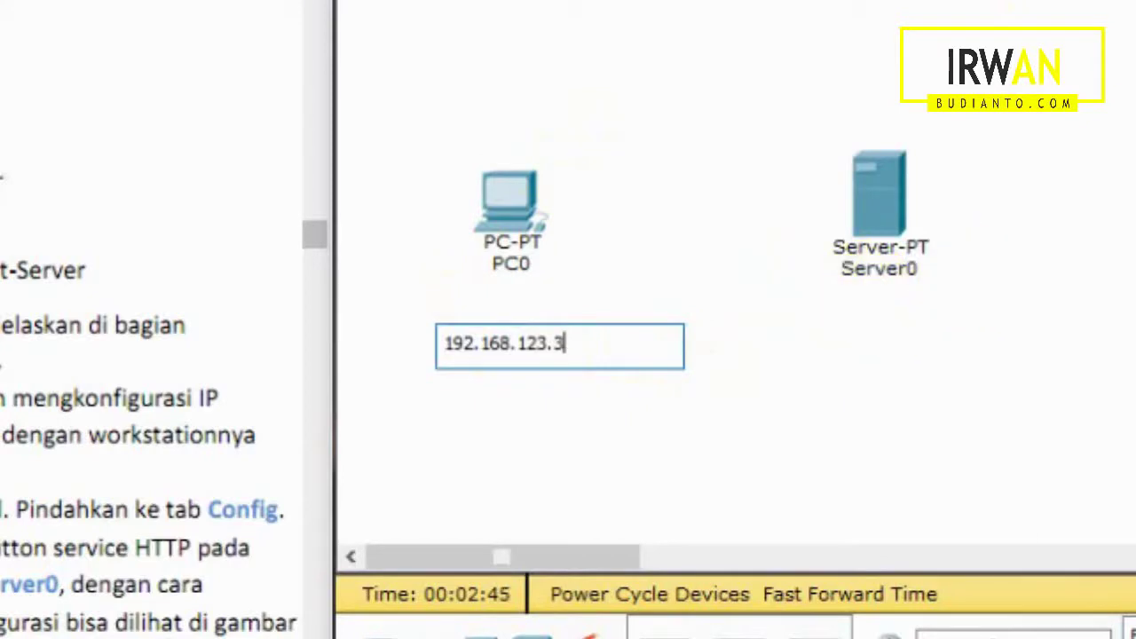
- Add a text note reading 192.168.123.1 beneath Server0
left_click(884, 197)
left_click(874, 342)
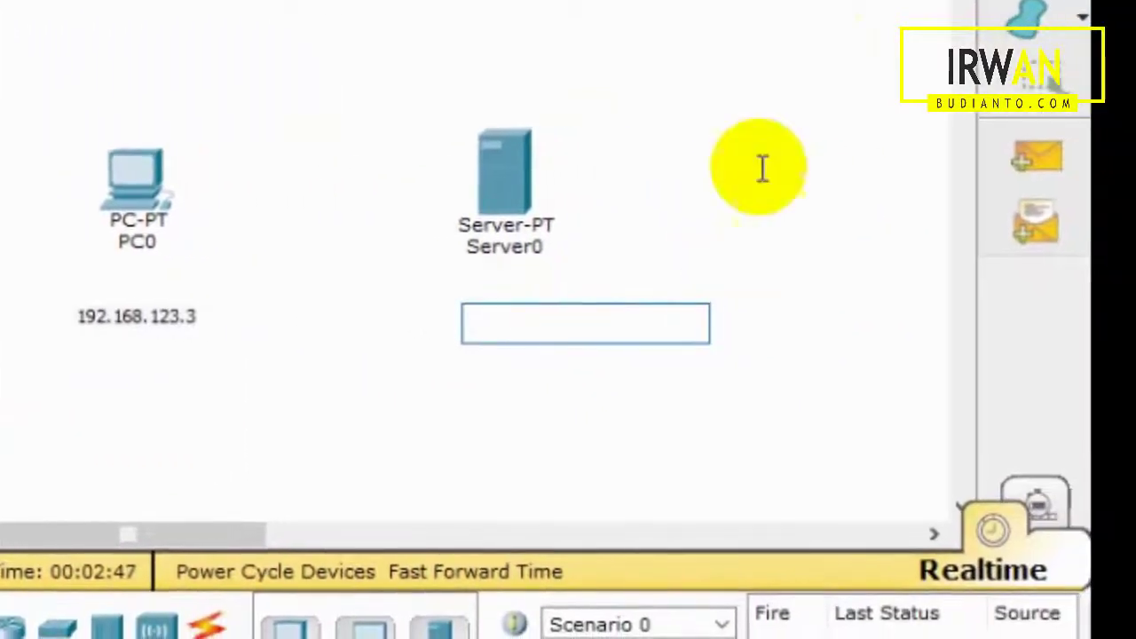
type("192.168")
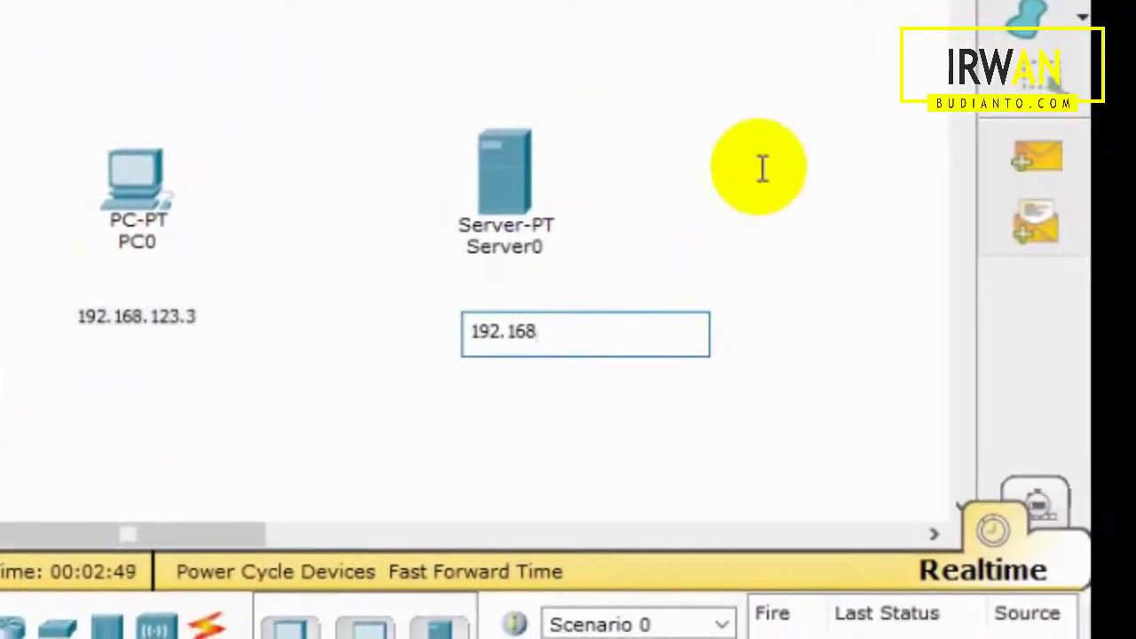
type(".123.")
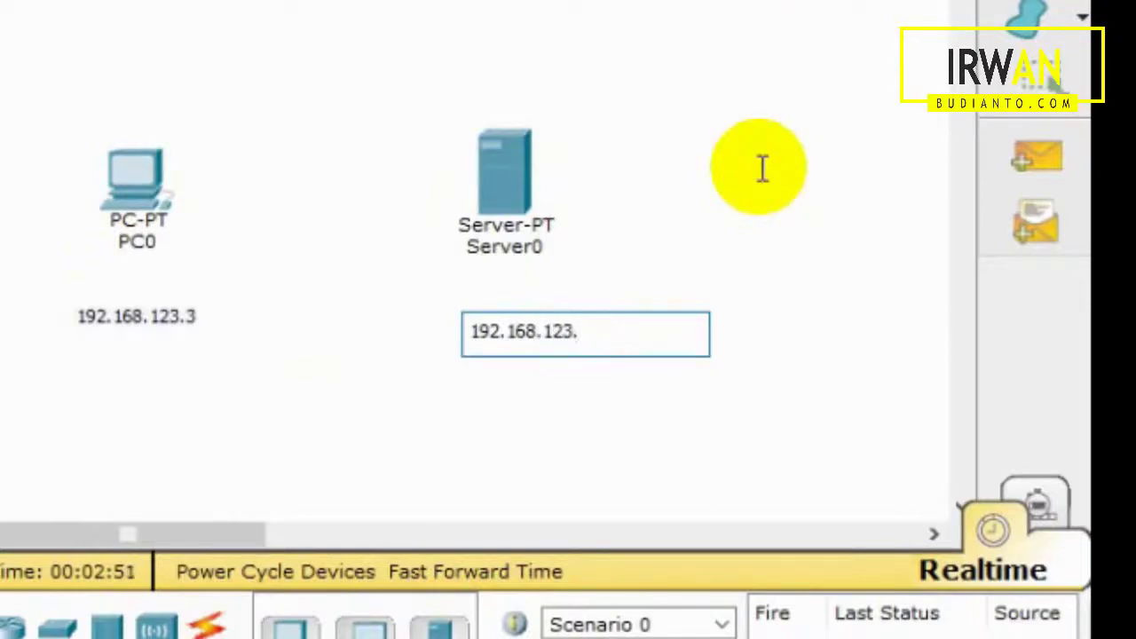
type("1")
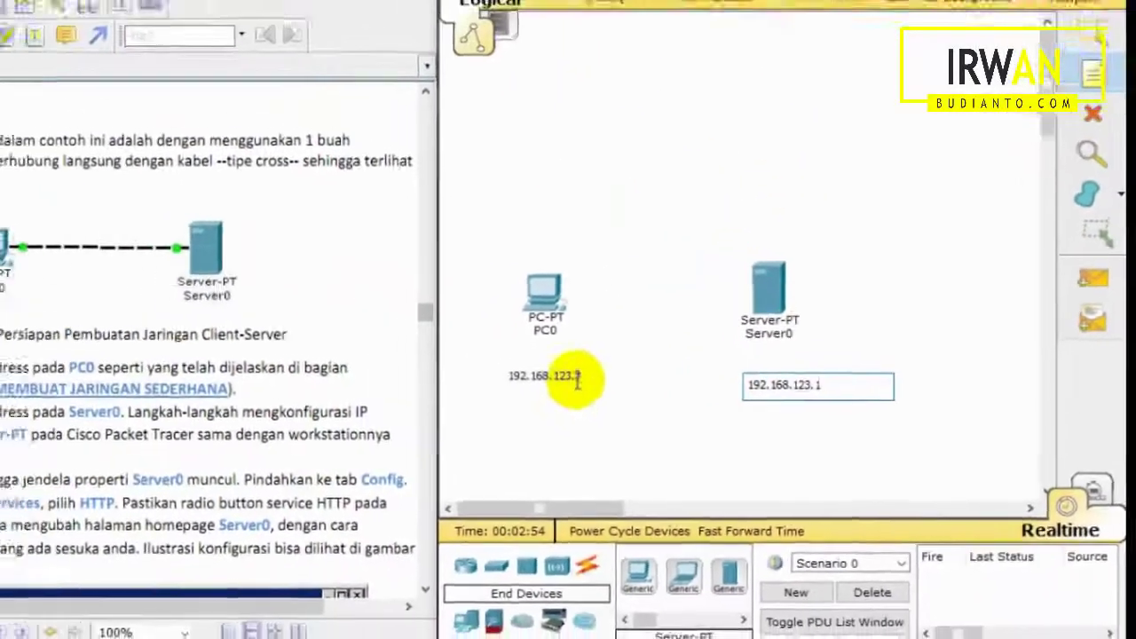
- Leave note placement and move both address notes closer beneath their devices, PC0 and Server0
left_click(577, 379)
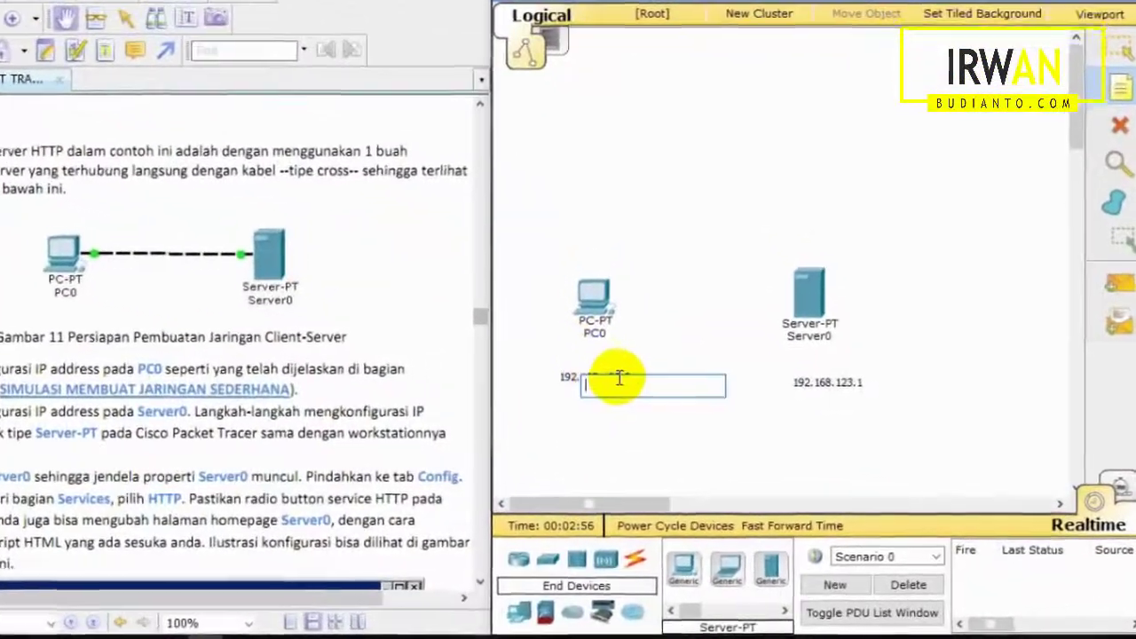
left_click(776, 219)
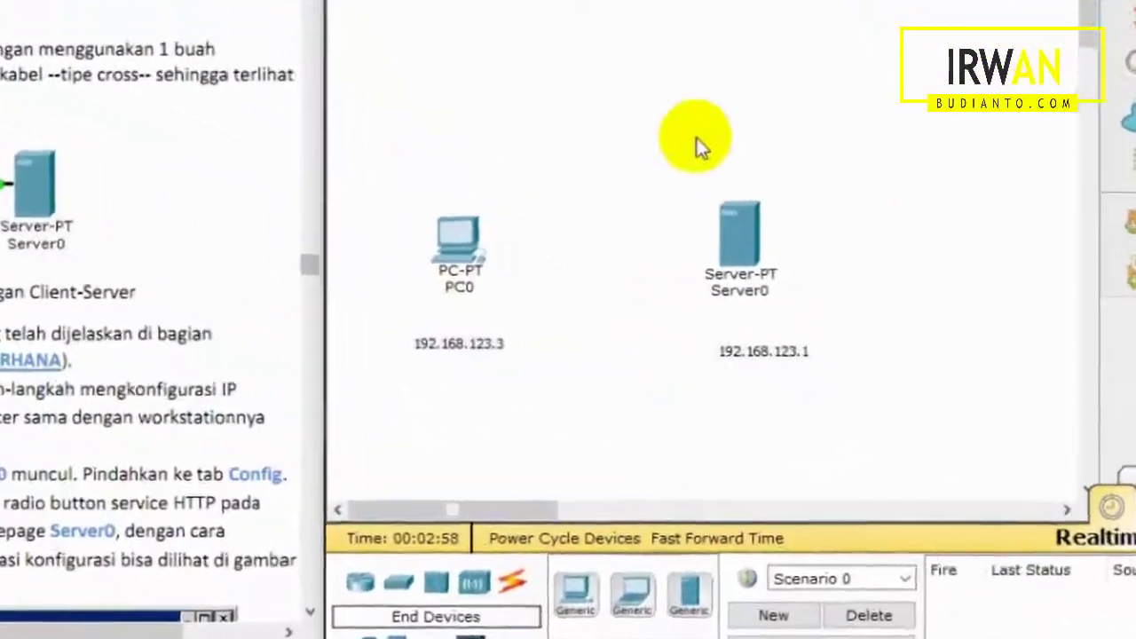
left_click_drag(748, 338, 735, 330)
left_click_drag(410, 352, 404, 306)
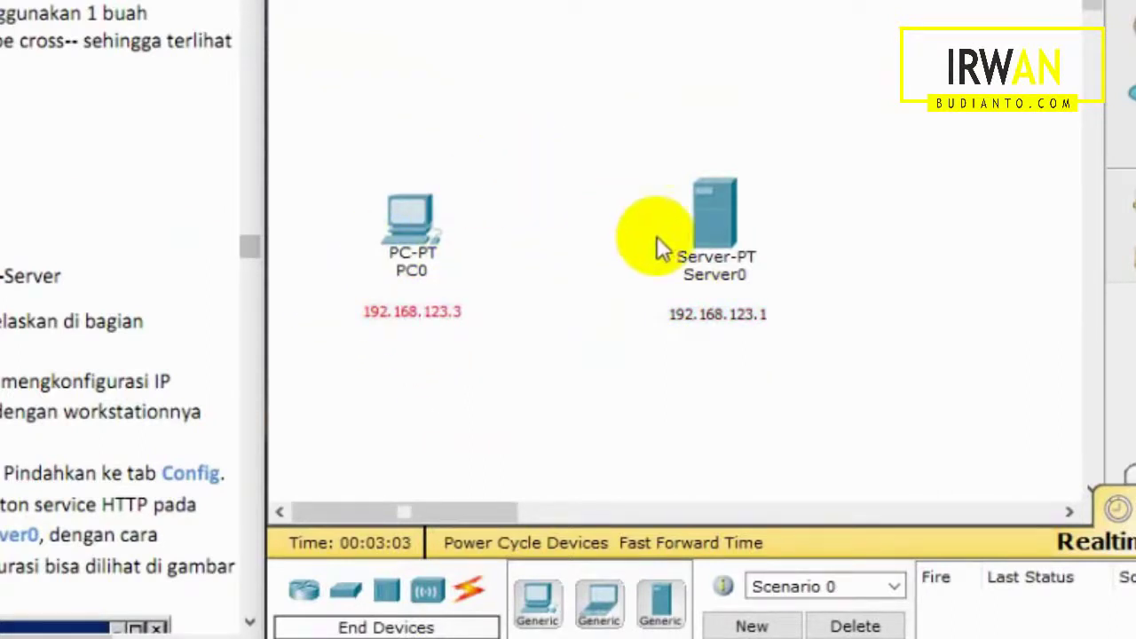
- Prefix the address in the note beneath Server0 with "server HTTP: "
double_click(670, 316)
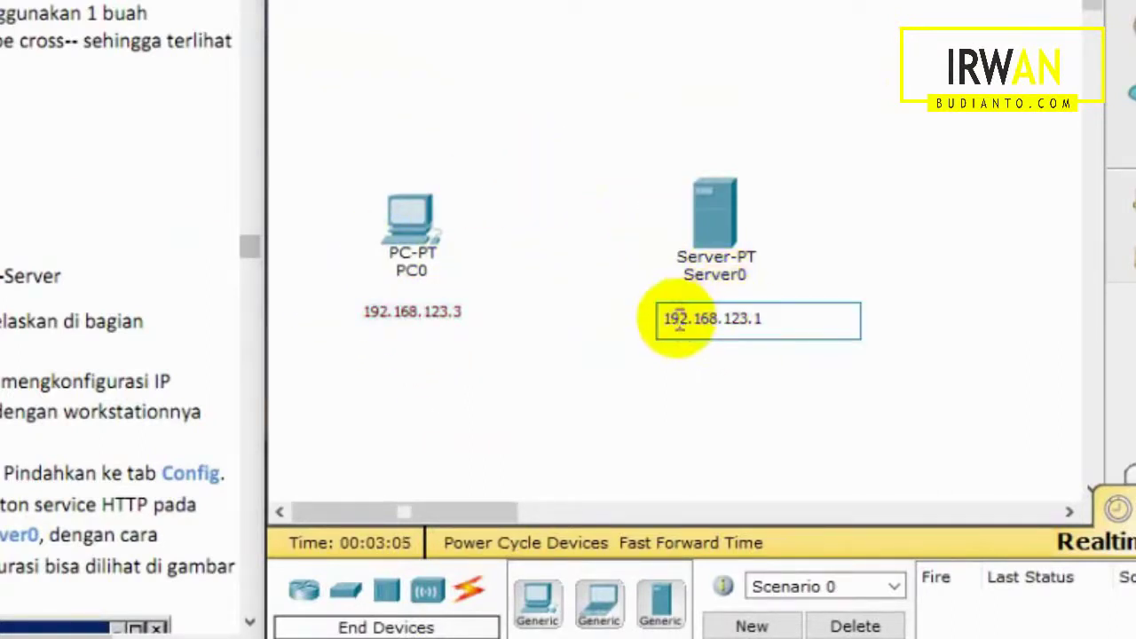
type("ser")
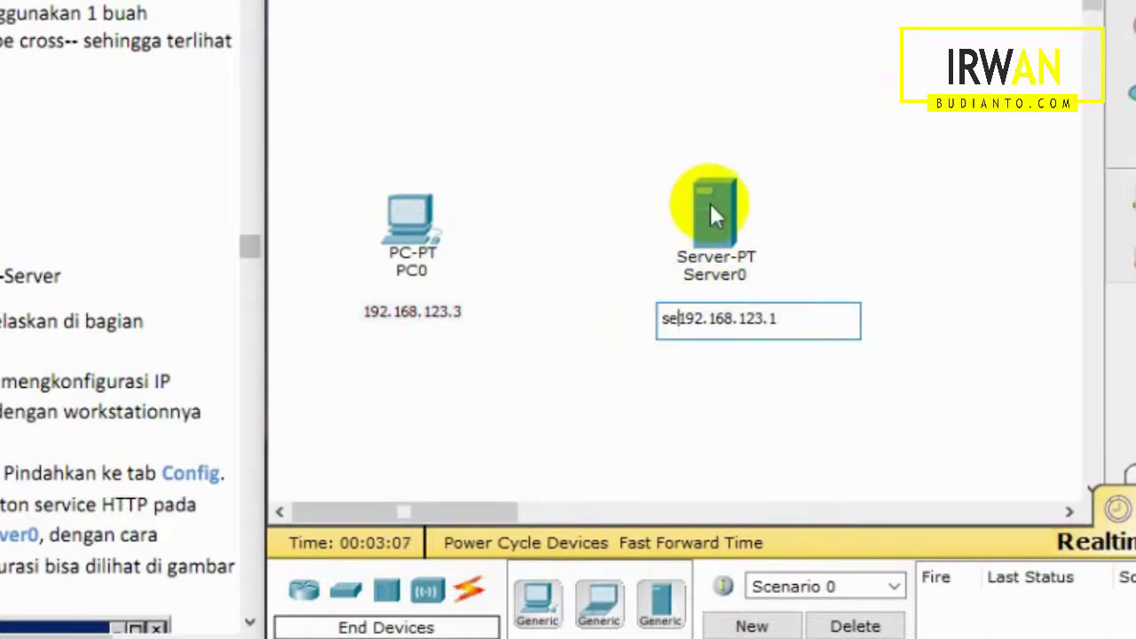
type("ver HTTPS")
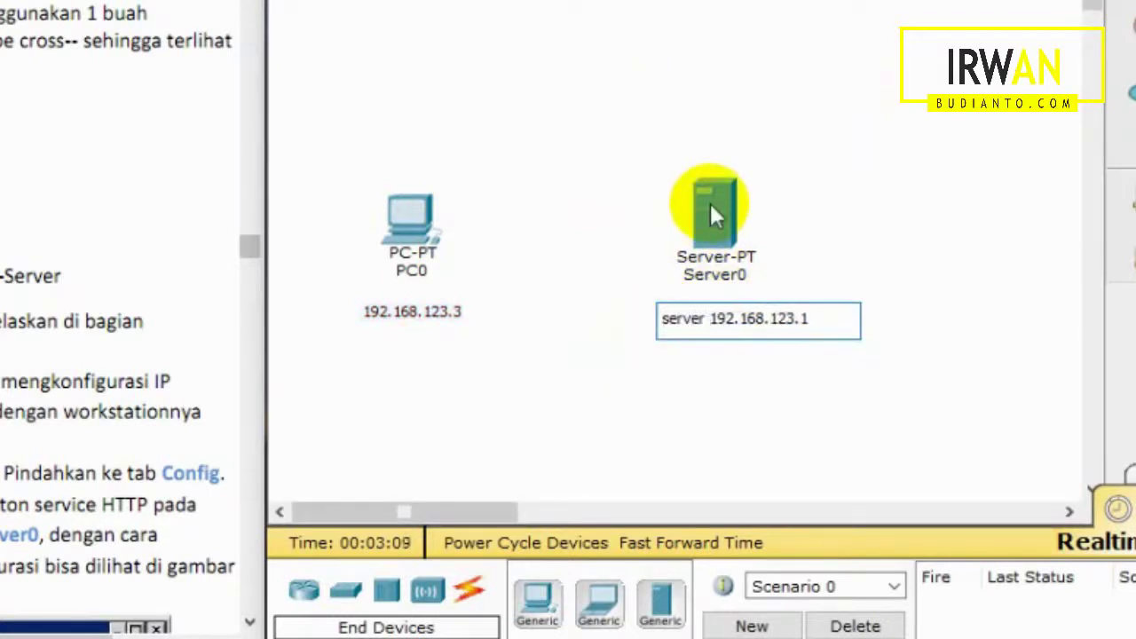
type(":")
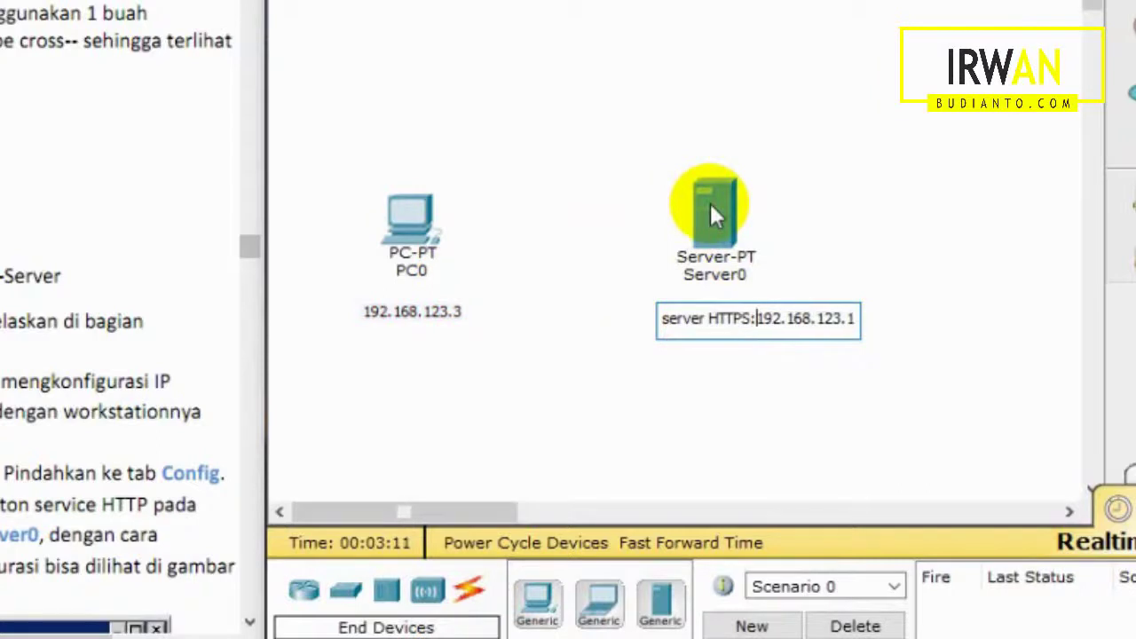
key("BackSpace")
key("BackSpace")
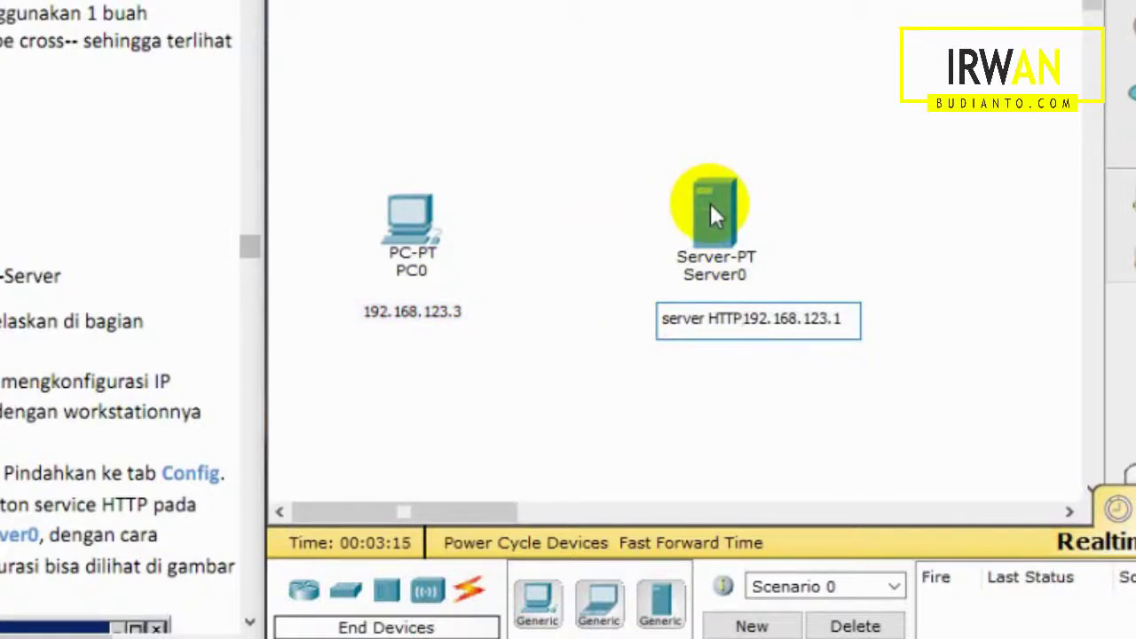
type(":")
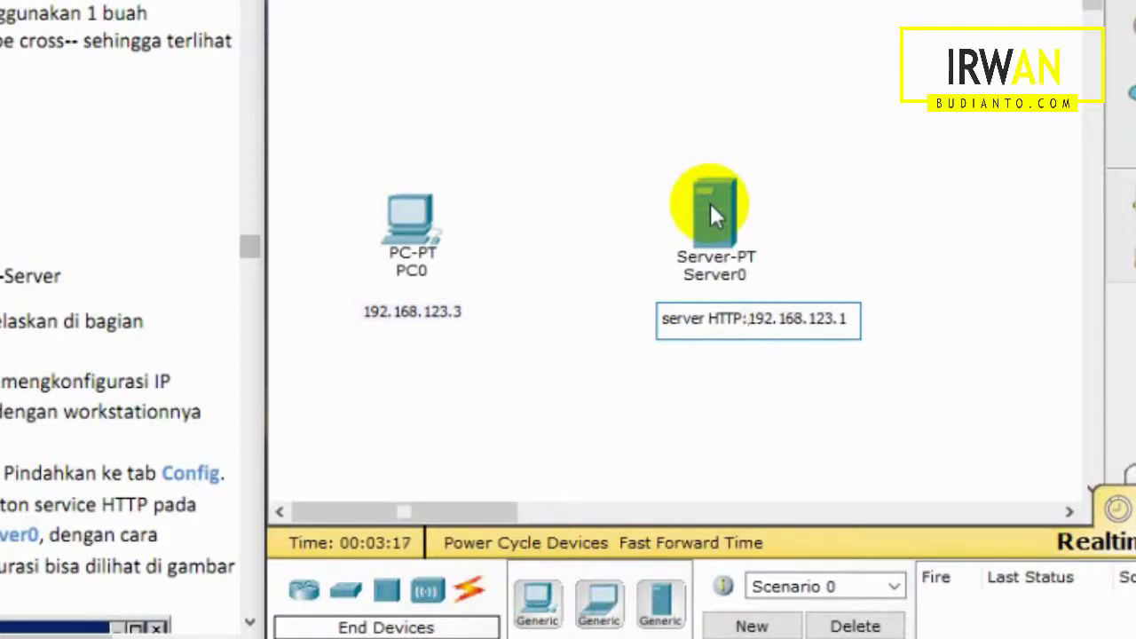
- Prefix the address in the note beneath PC0 with "client: "
left_click(441, 311)
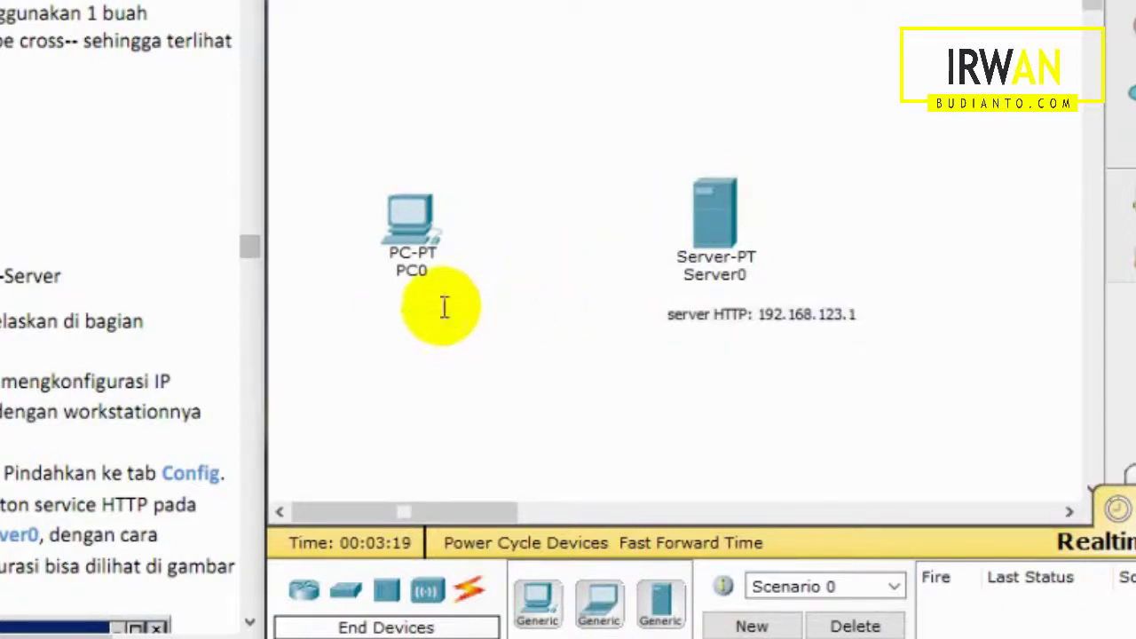
left_click(360, 318)
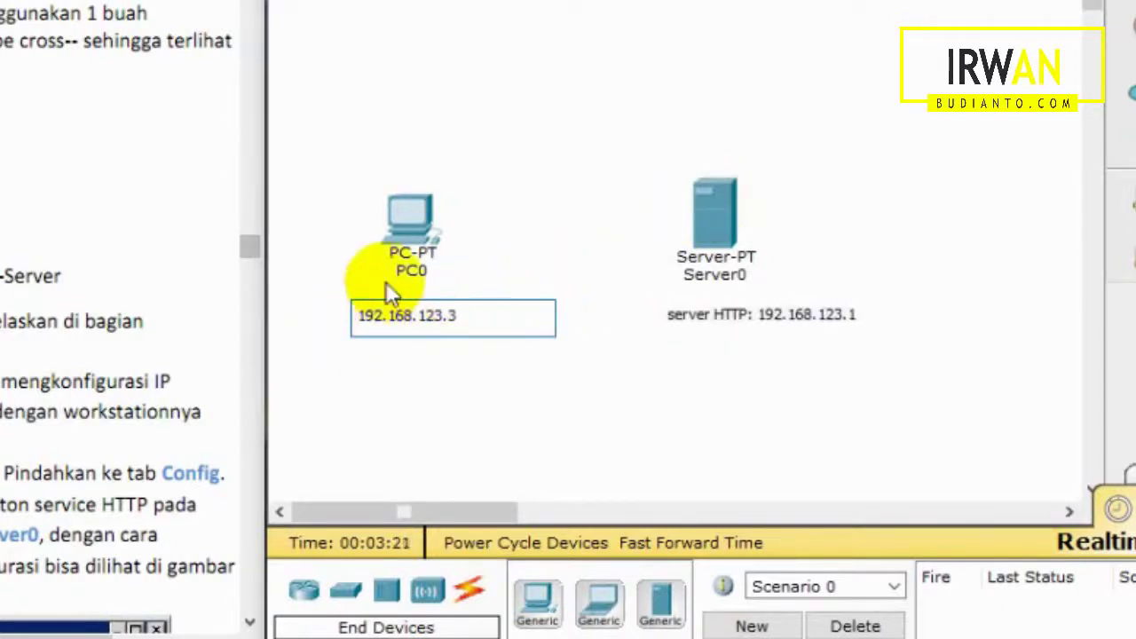
type("dlient")
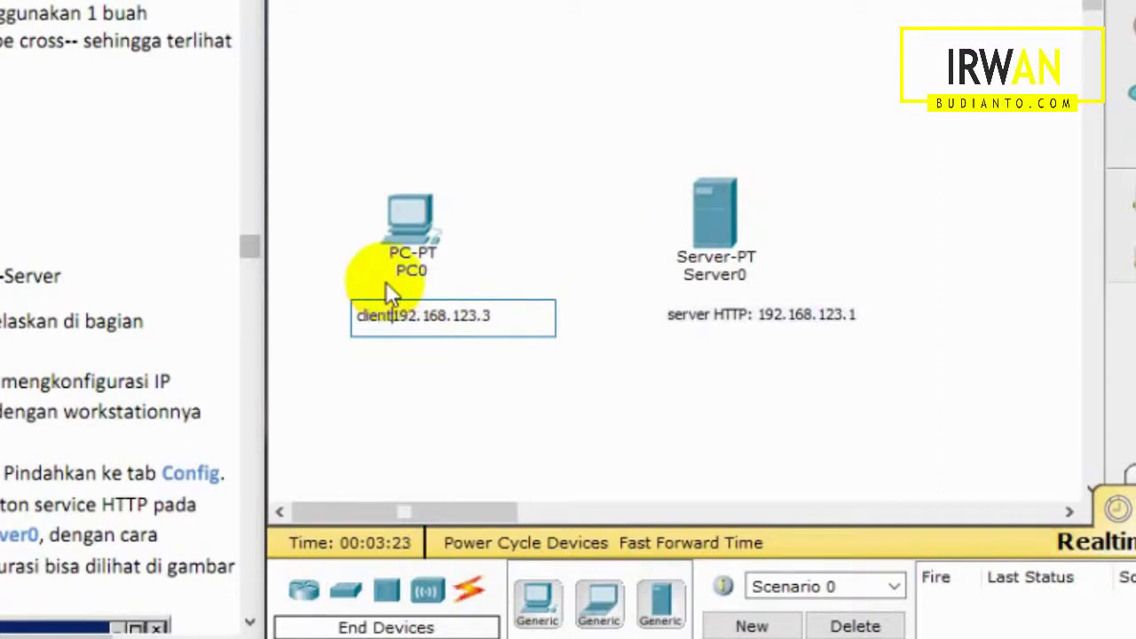
type(":")
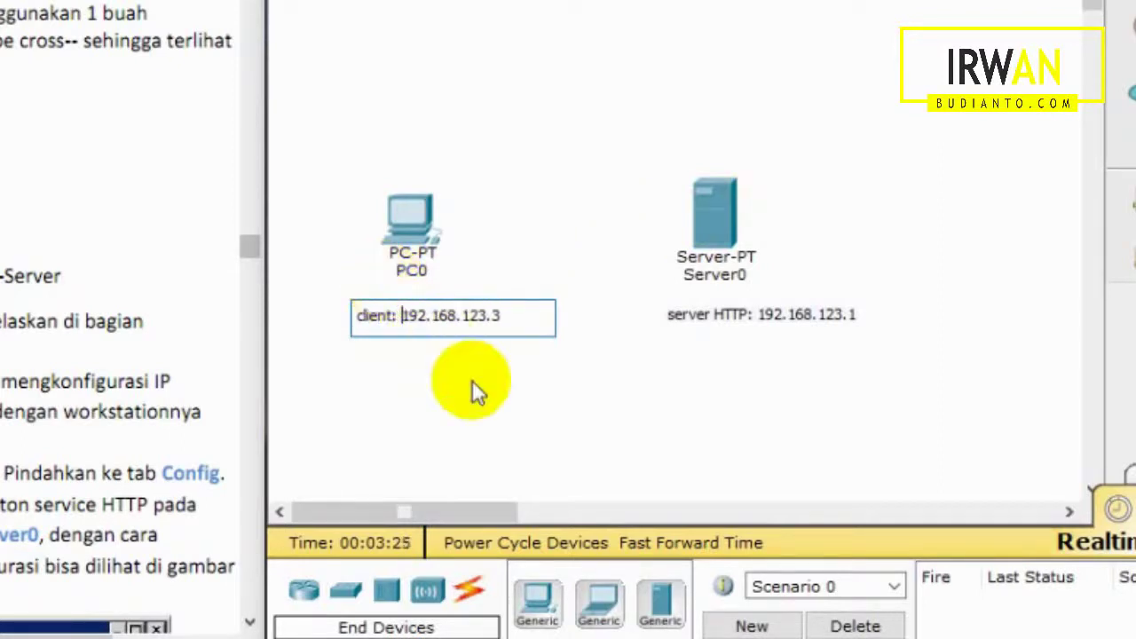
left_click(614, 375)
- Nudge the server HTTP note slightly up and to the left beneath Server0
left_click(677, 311)
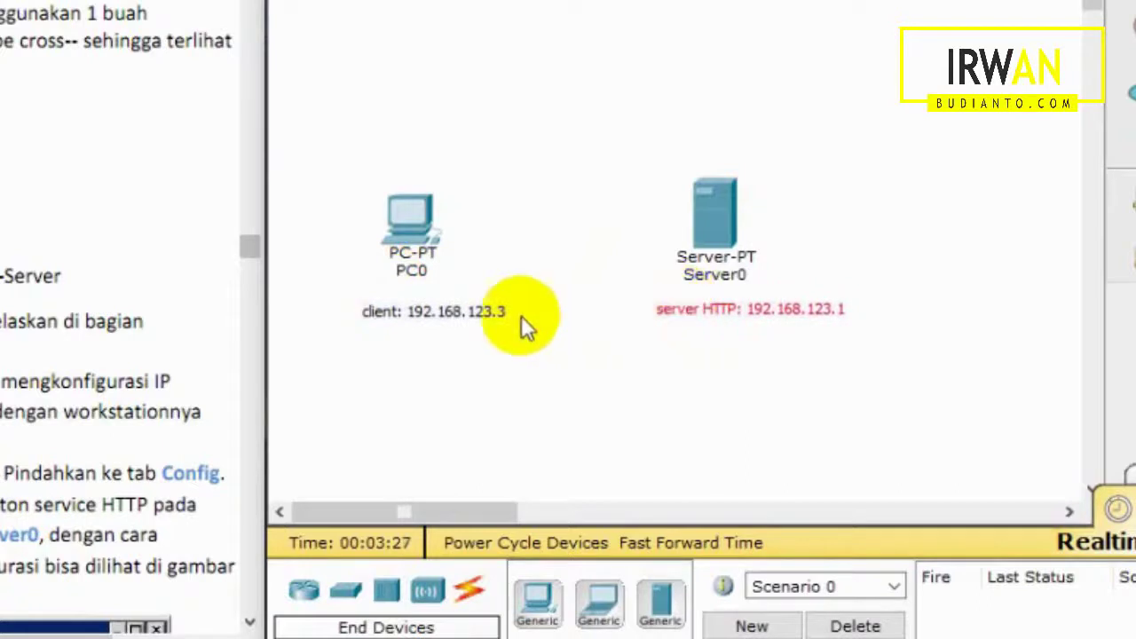
left_click(486, 308)
left_click(567, 420)
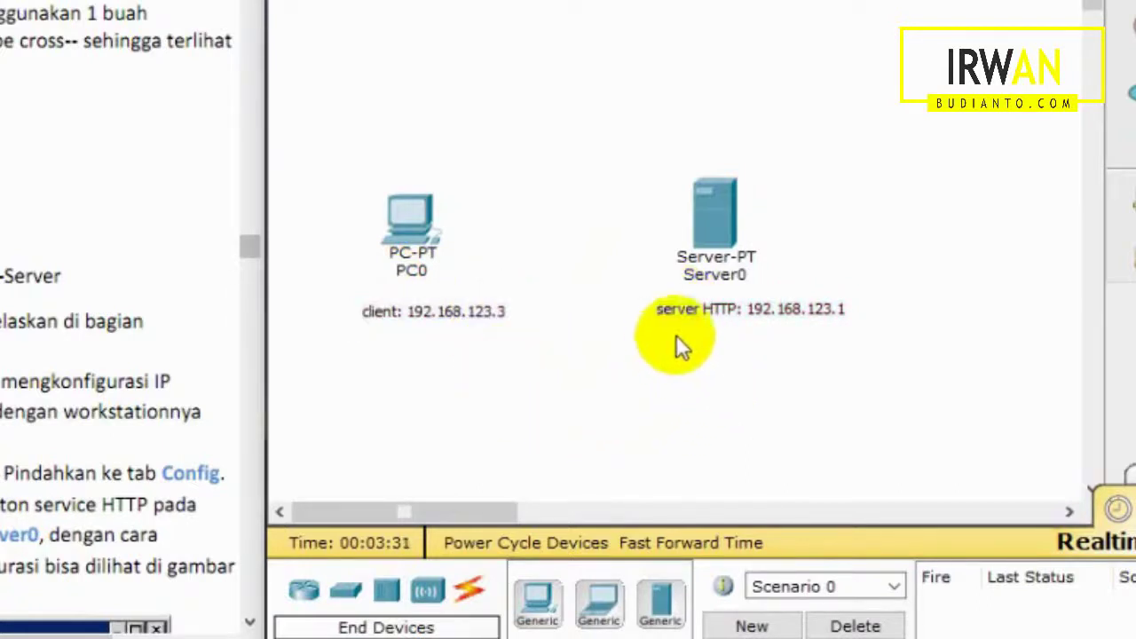
- Change the address in the client note beneath PC0 to 192.168.123.2/24
left_click(493, 313)
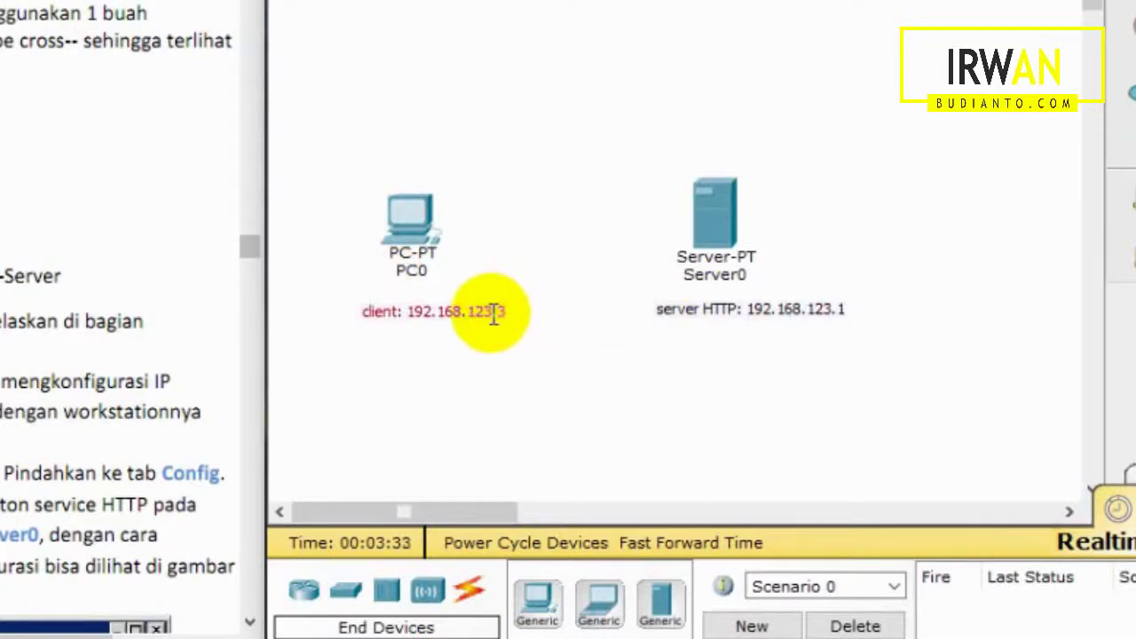
left_click(500, 316)
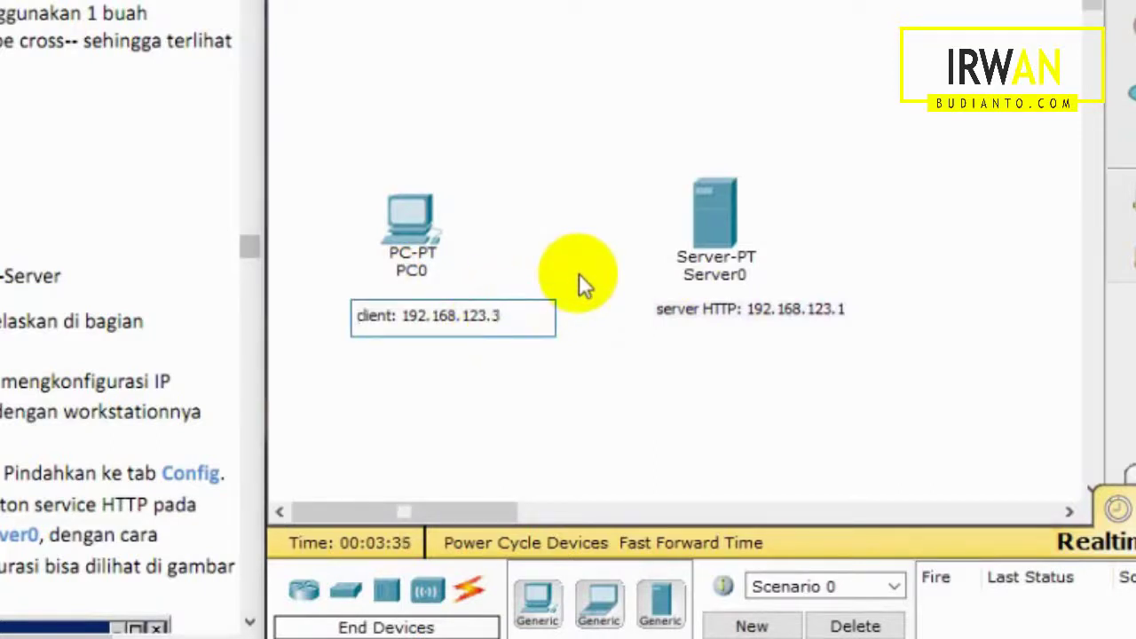
key("BackSpace")
type("2/24")
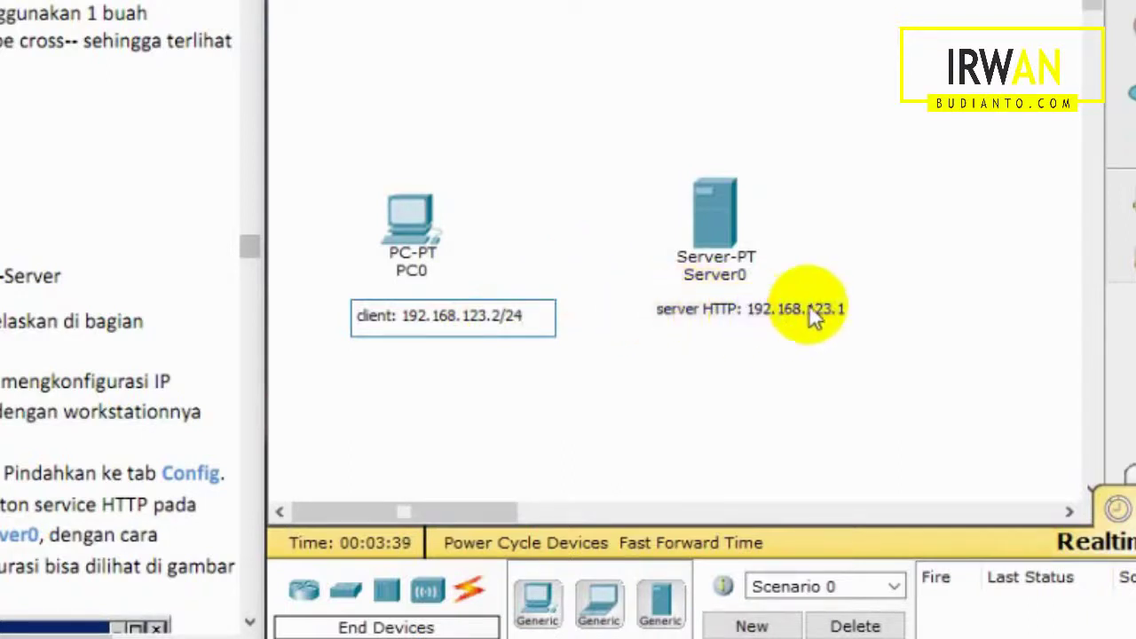
- Append /24 to the address in the server HTTP note and nudge the note slightly down and left beneath Server0
left_click(839, 311)
left_click(842, 313)
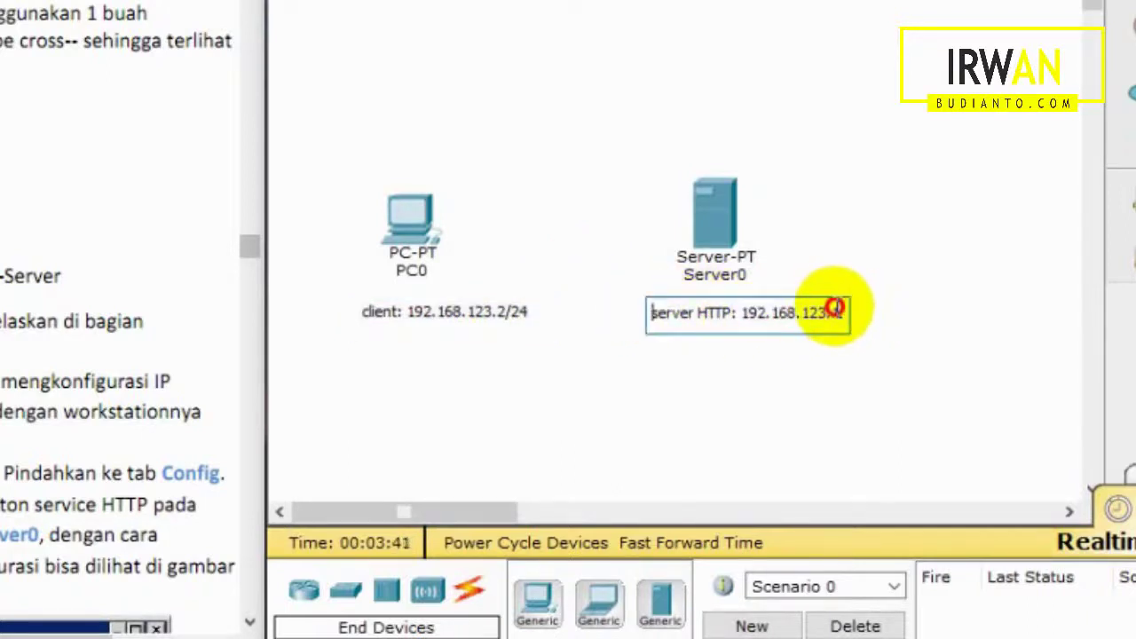
type("/24")
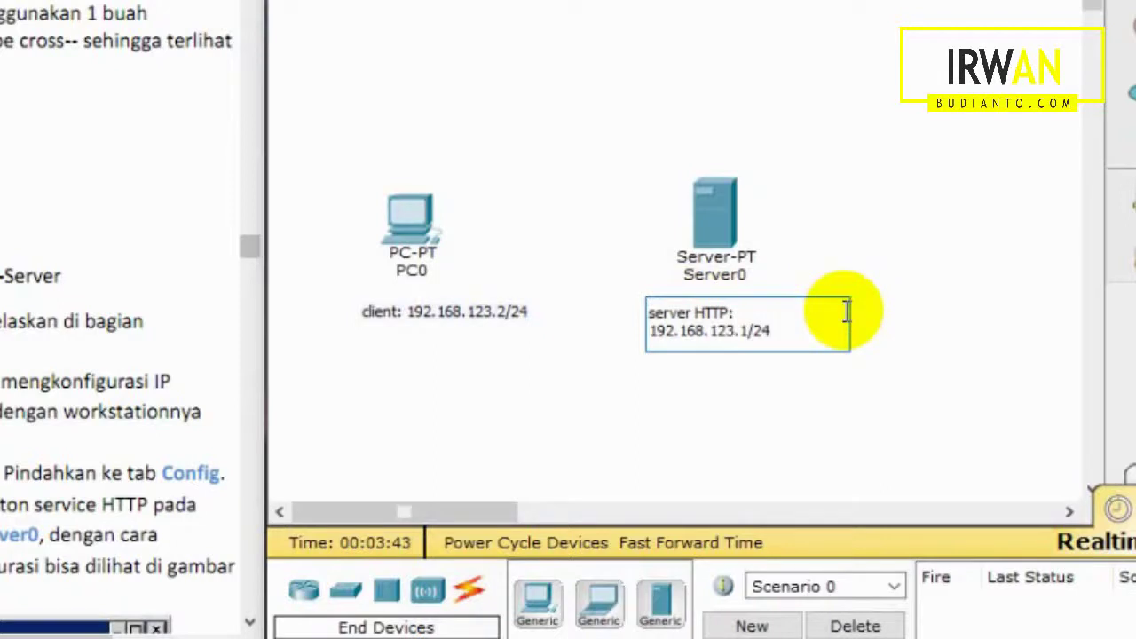
left_click(862, 168)
left_click(690, 311)
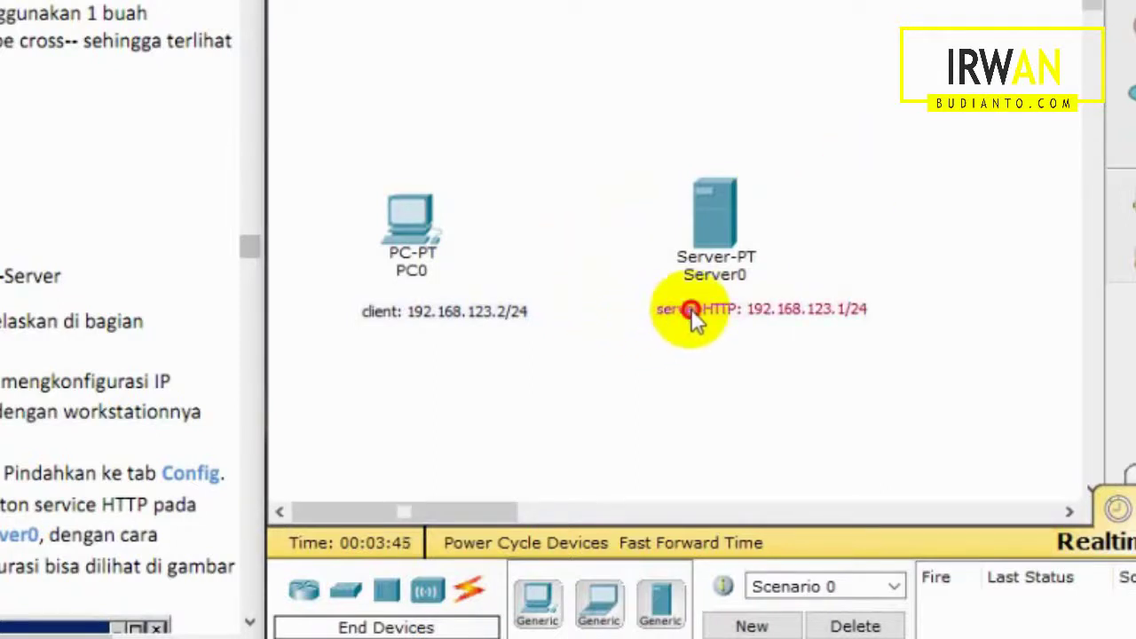
left_click_drag(691, 310, 682, 314)
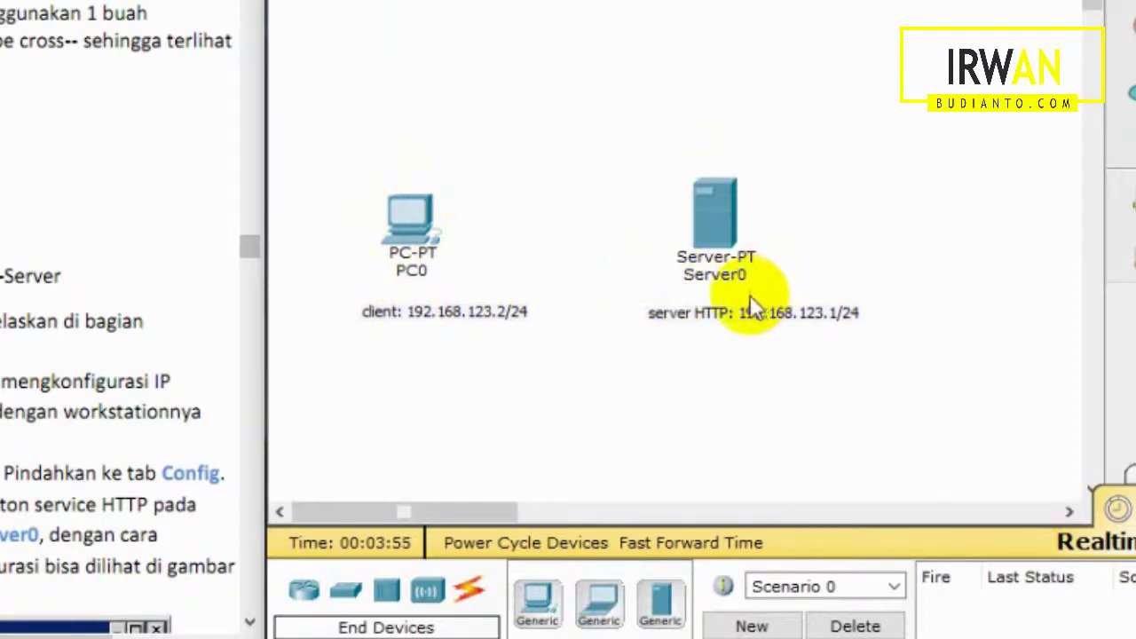
- Connect PC0 to Server0 with a Copper Cross-Over cable
left_click(469, 593)
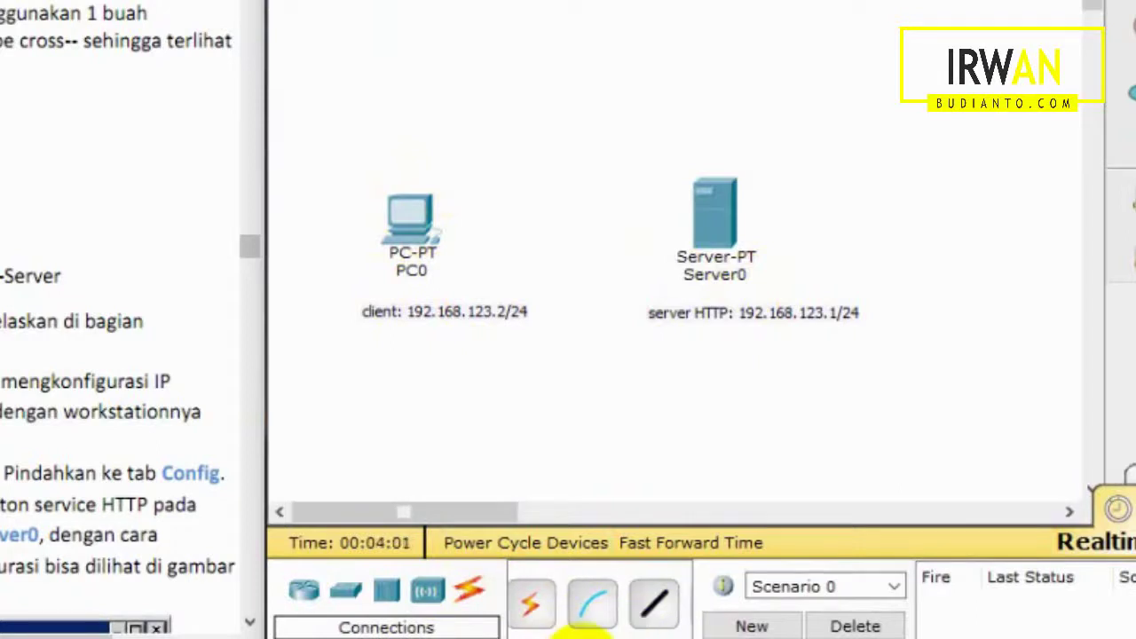
scroll(591, 626, "down", 2)
left_click(523, 604)
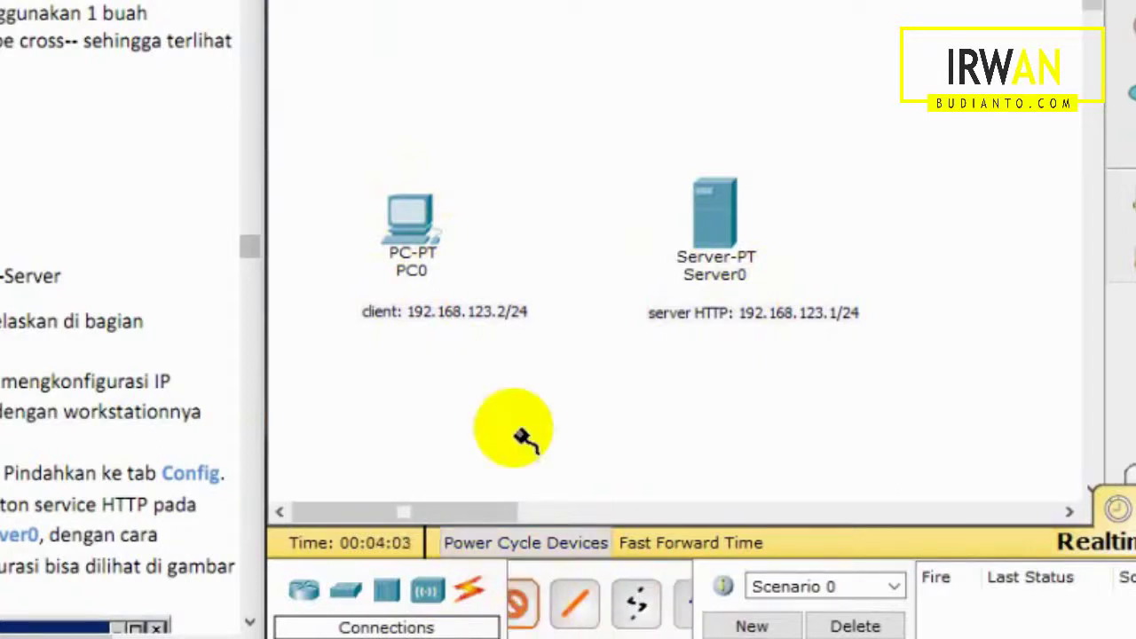
left_click(413, 227)
left_click(544, 263)
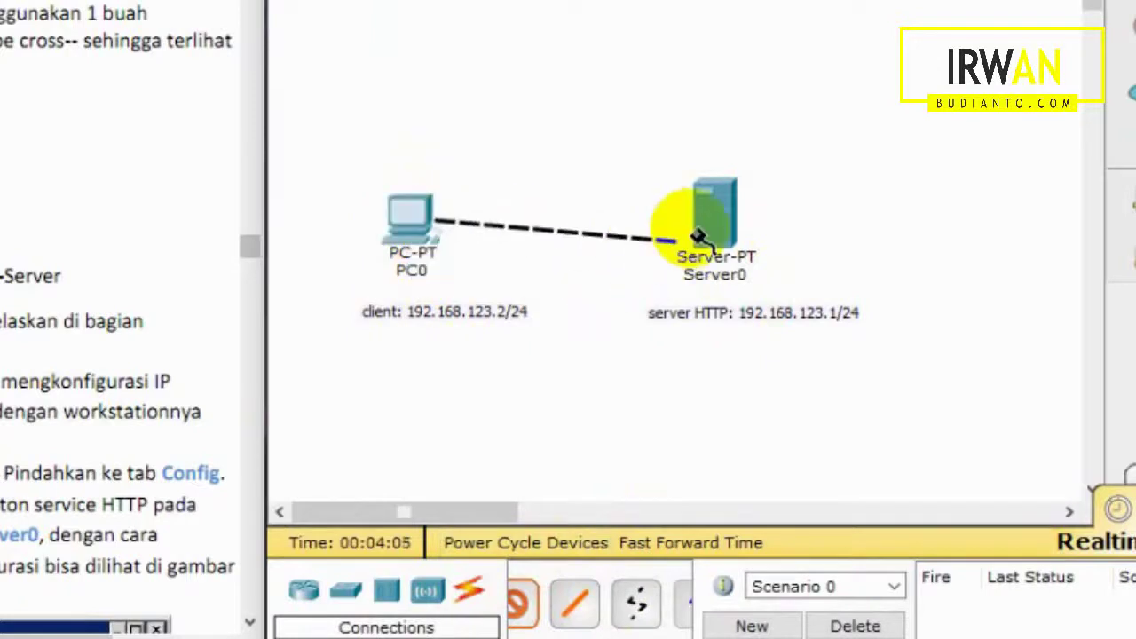
left_click(701, 219)
left_click(786, 235)
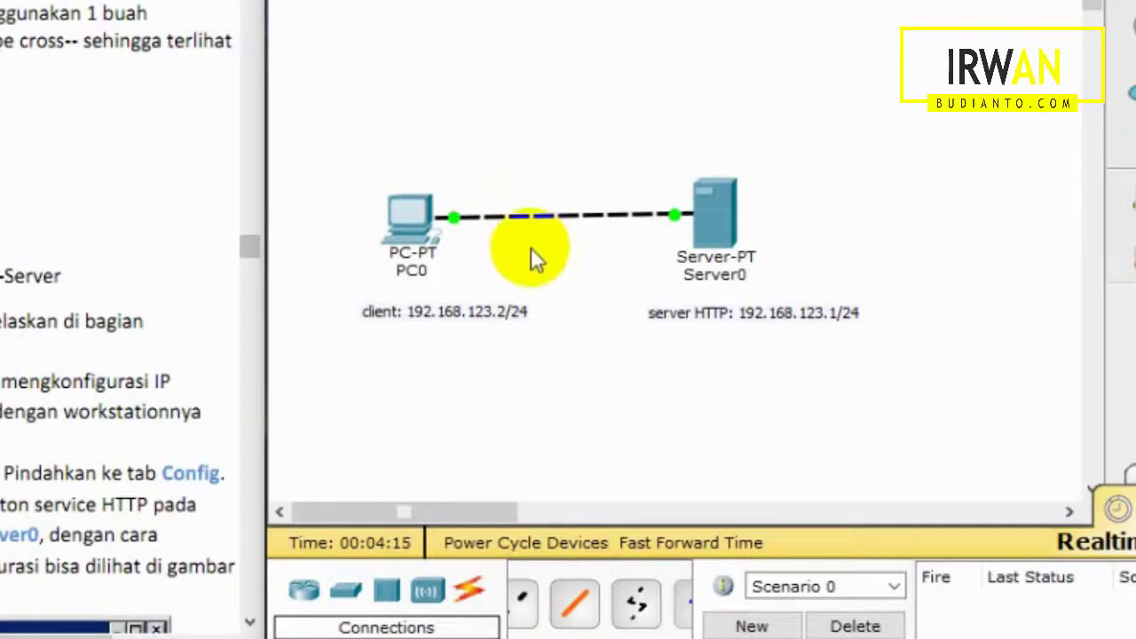
- Configure Server0's FastEthernet0 with static IP address 192.168.123.1 and subnet mask 255.255.255.0
left_click(721, 206)
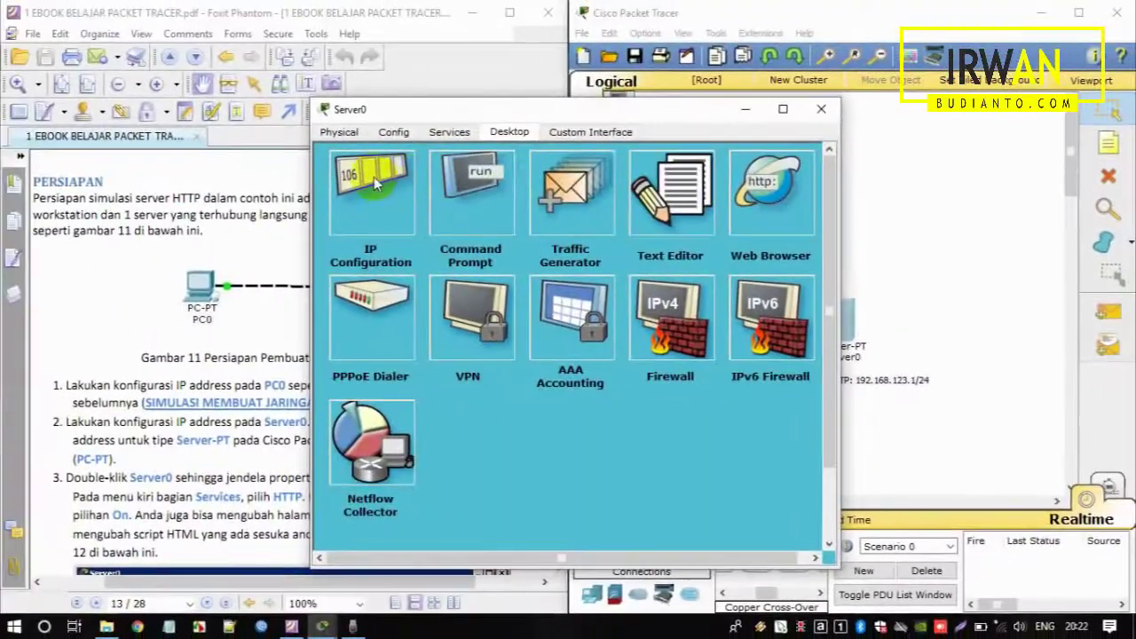
left_click(374, 176)
left_click(480, 265)
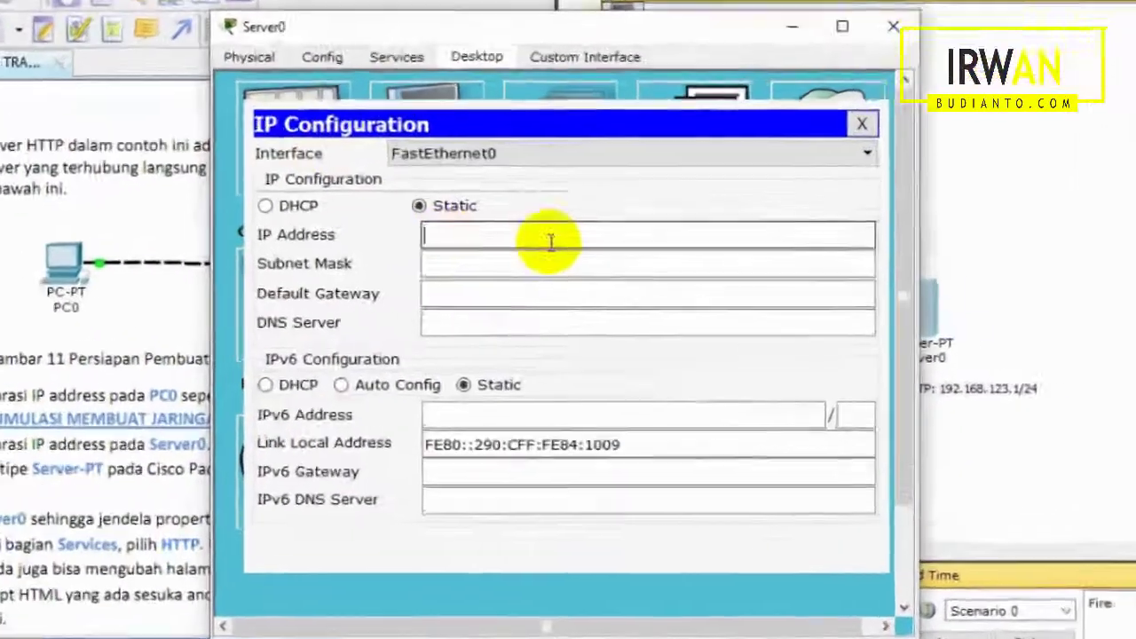
type("192.168.")
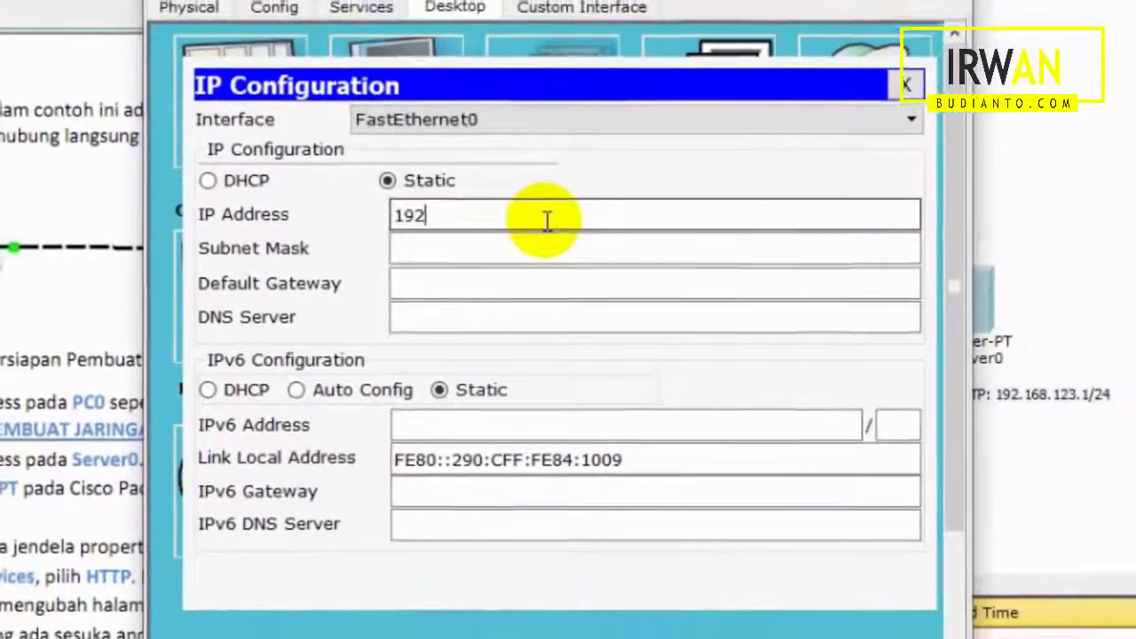
type("123.1")
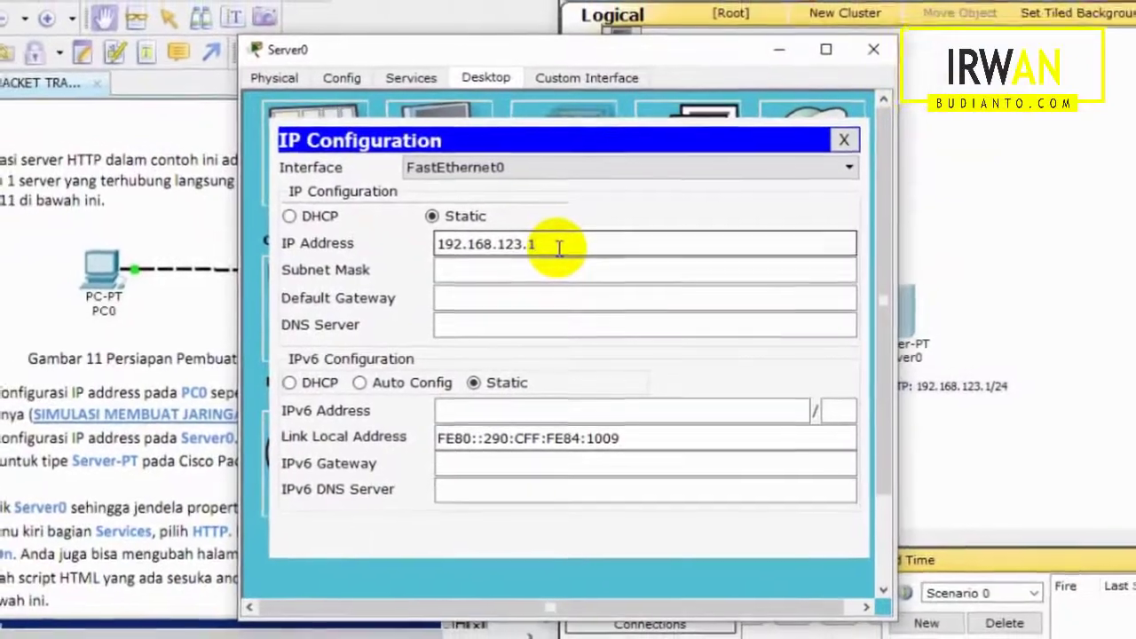
key("Tab")
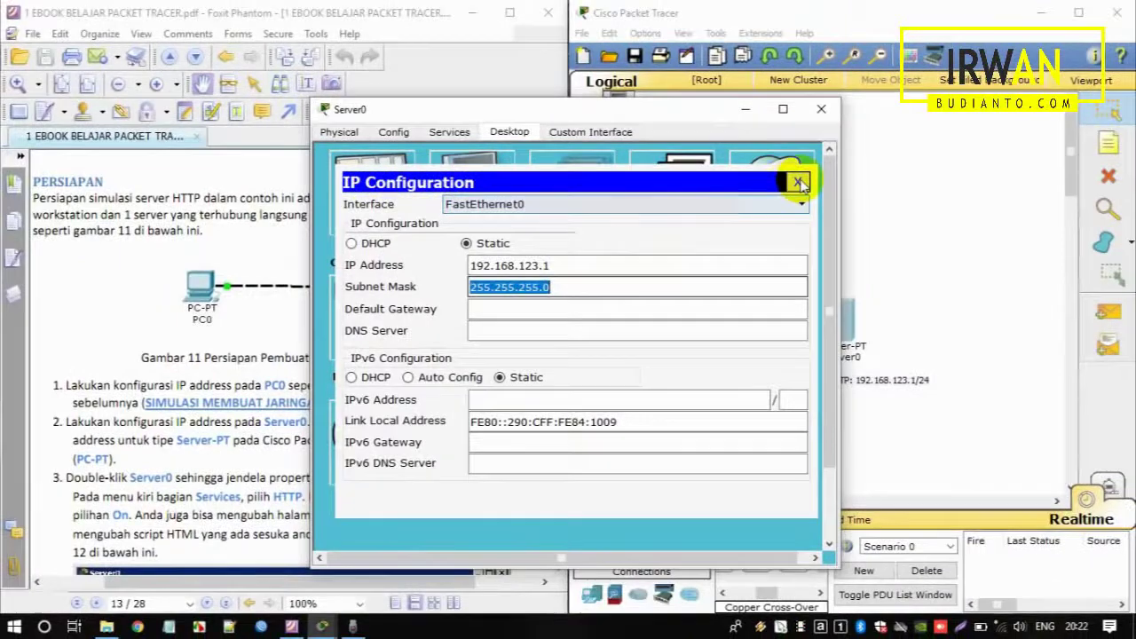
left_click(808, 173)
left_click(821, 111)
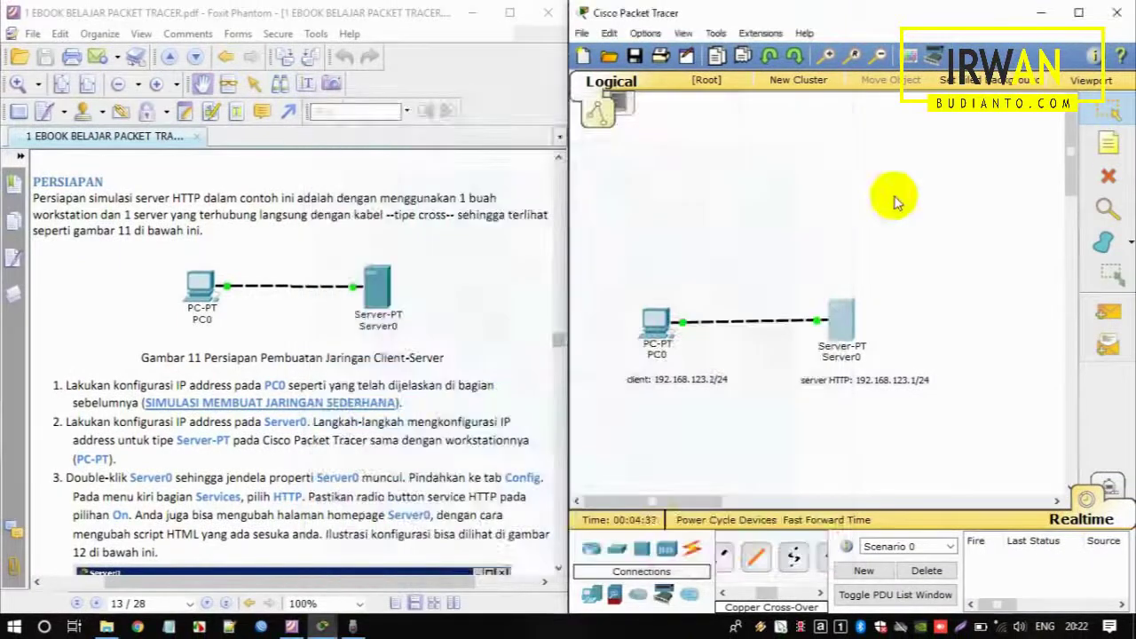
left_click(840, 320)
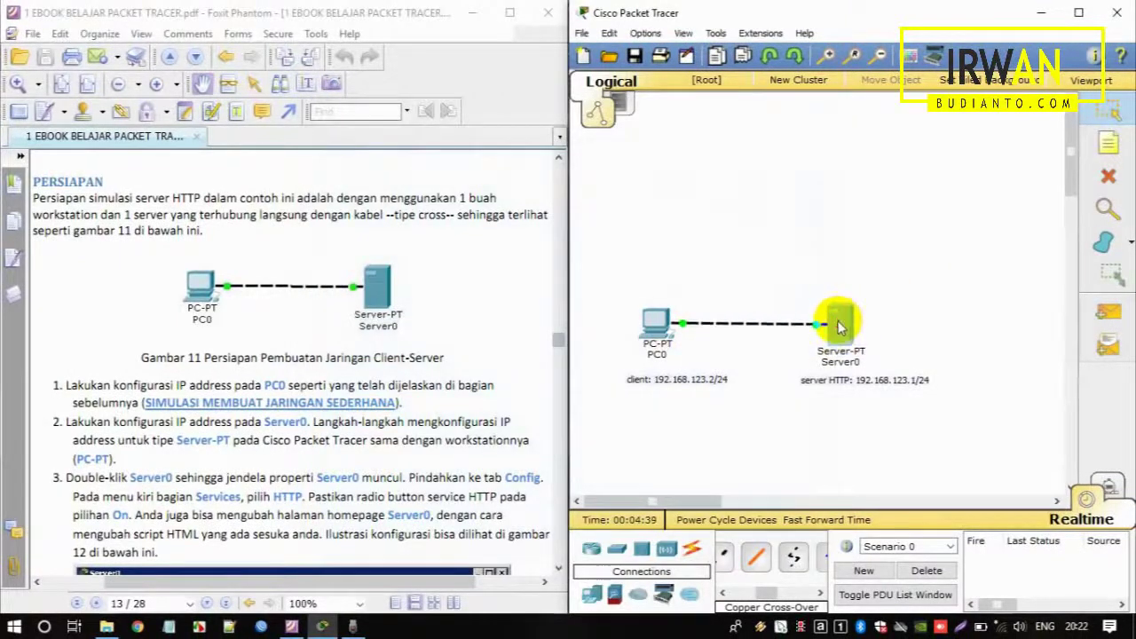
- Configure PC0 with static IP address 192.168.123.2 and subnet mask 255.255.255.0
left_click(655, 325)
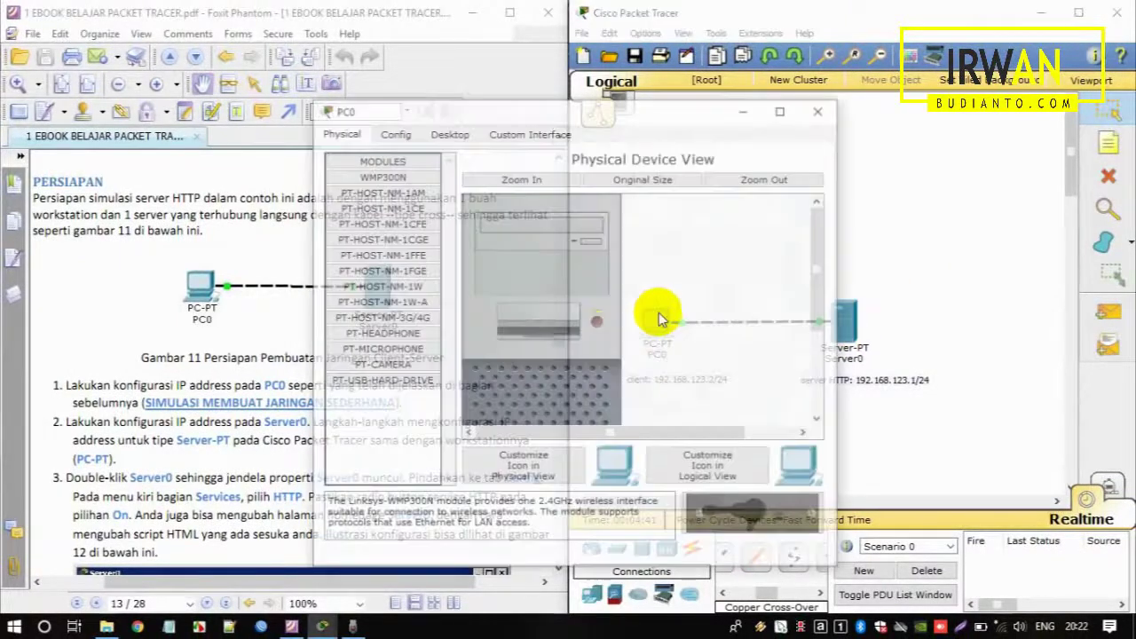
left_click(453, 133)
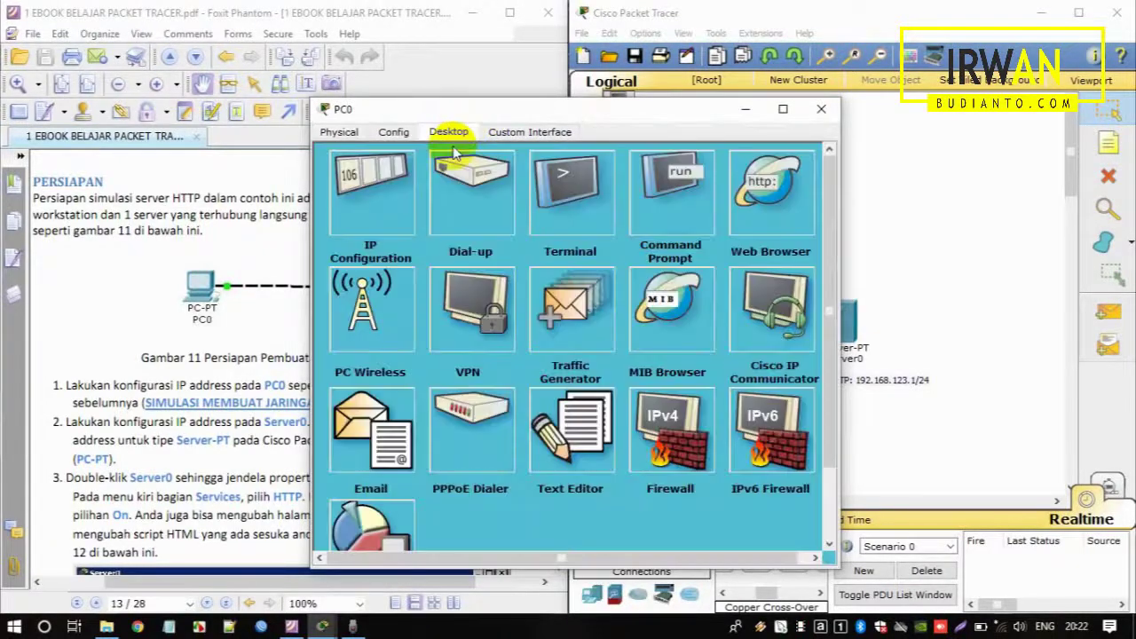
left_click(376, 180)
left_click(469, 224)
type("192")
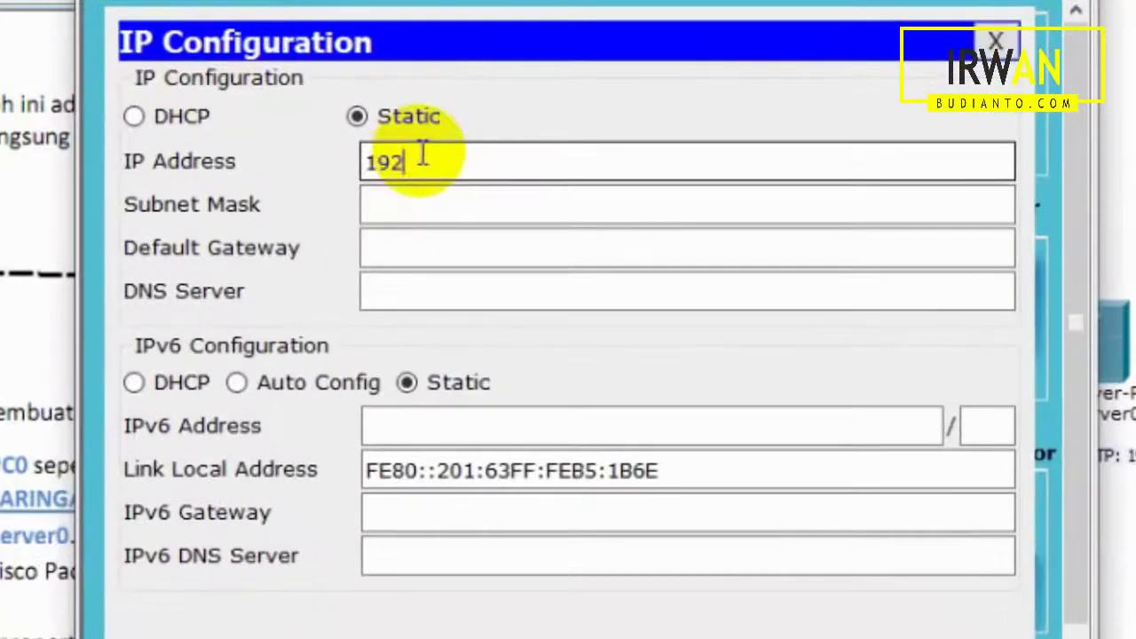
type(".168.123.2")
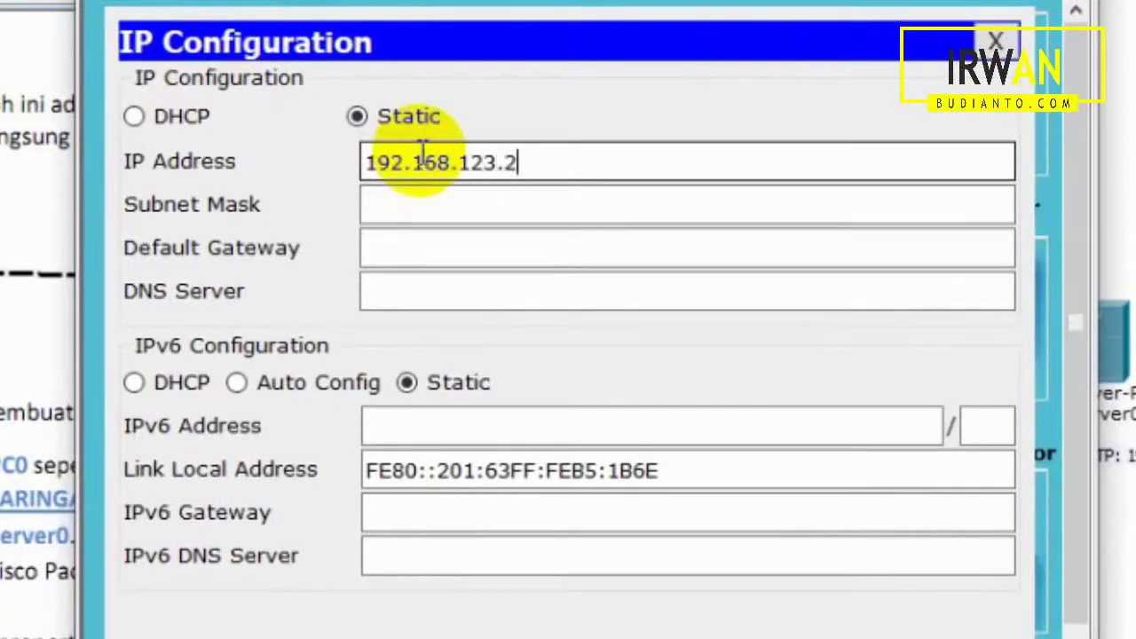
key("Tab")
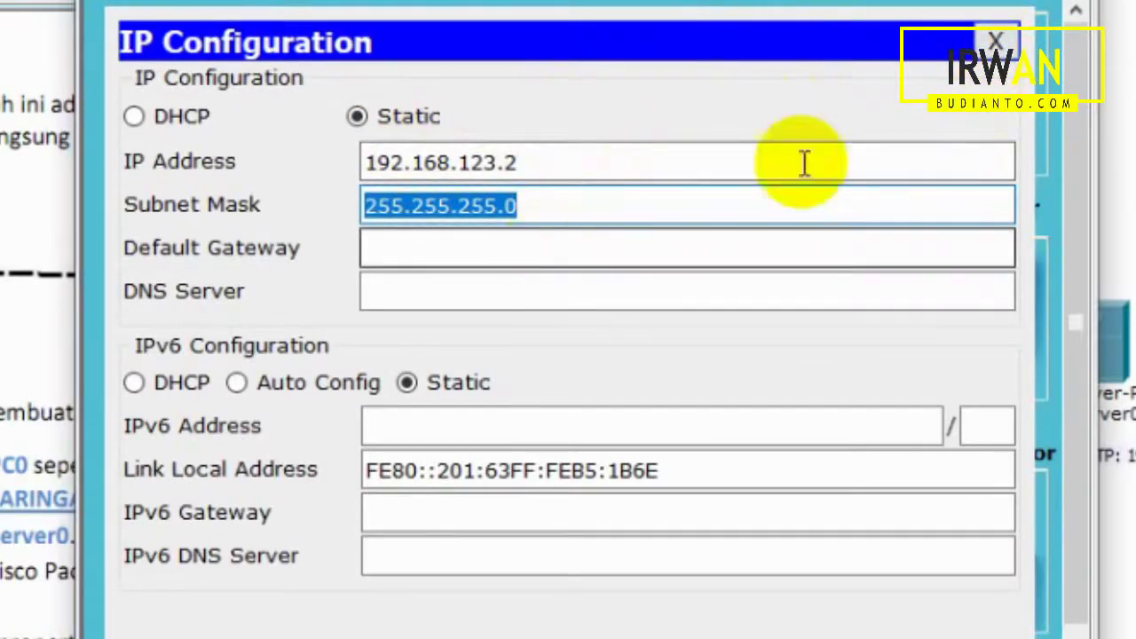
left_click(996, 42)
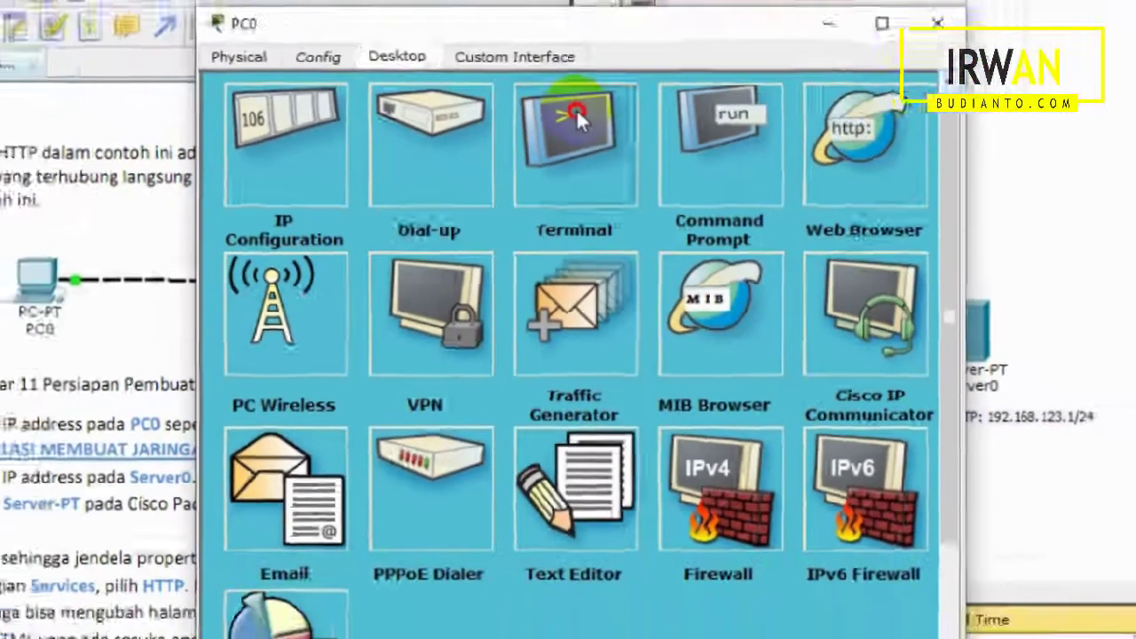
- Ping the server at 192.168.123.1 from PC0's Command Prompt to test the connection
left_click(578, 115)
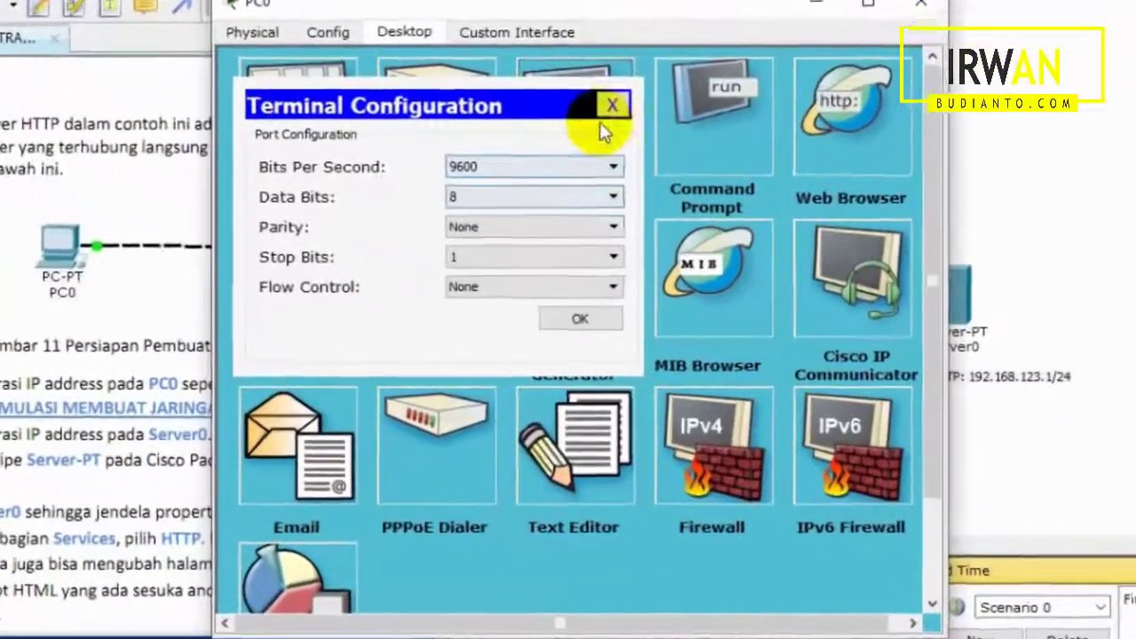
left_click(611, 105)
left_click(701, 89)
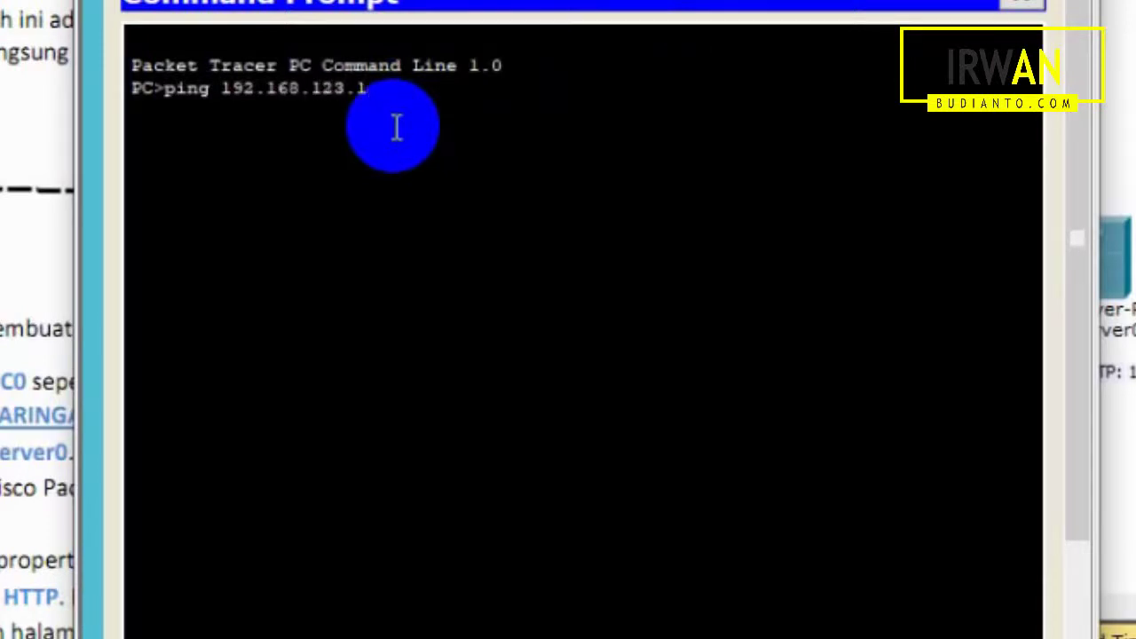
key("Return")
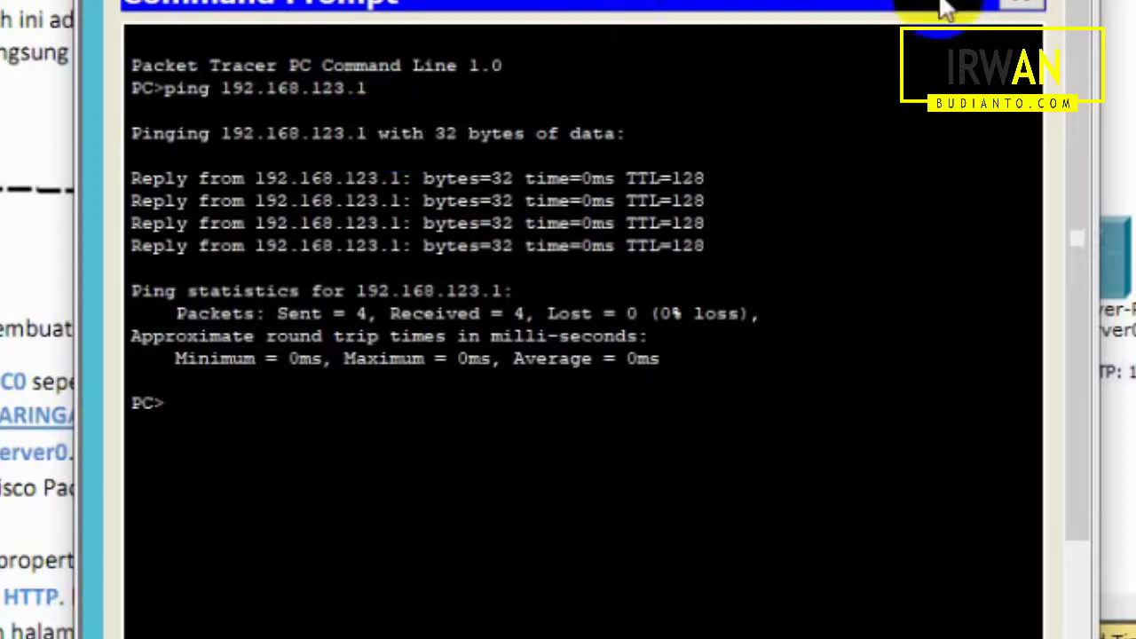
left_click(1021, 2)
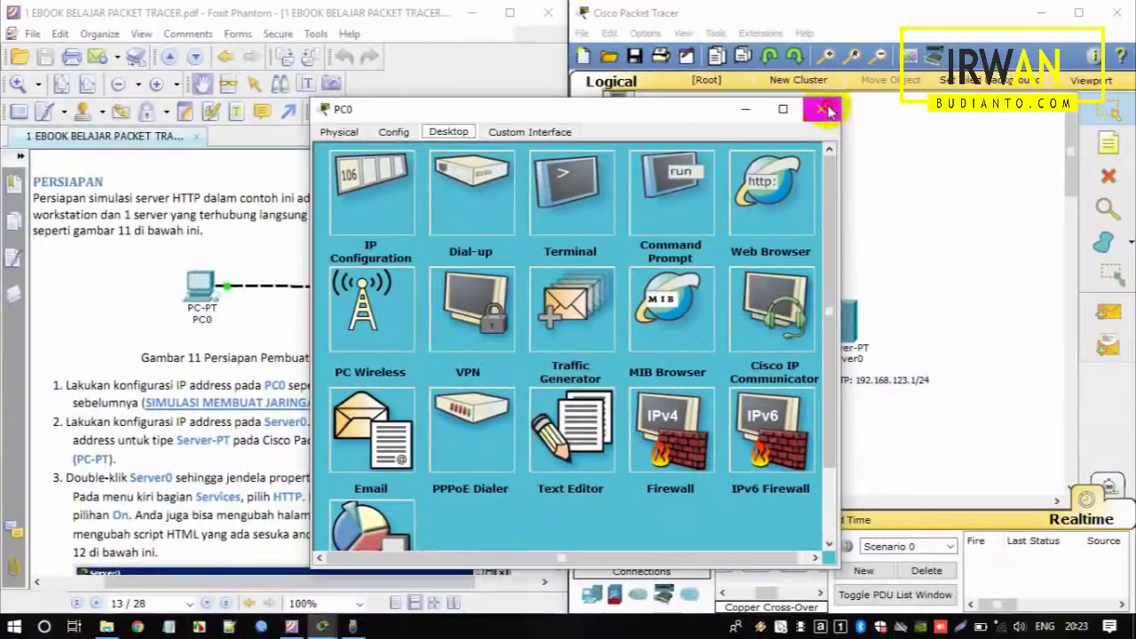
left_click(826, 108)
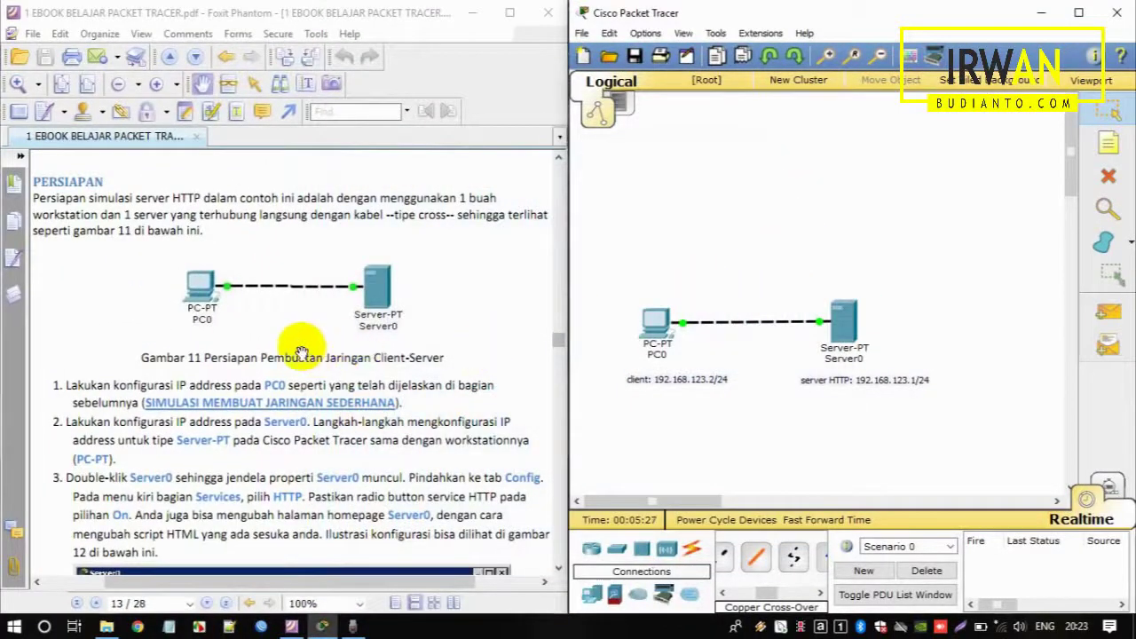
- Compare Server0's HTTP service status and web page files with the ebook's HTTP server configuration instructions
scroll(299, 342, "down", 4)
scroll(299, 352, "down", 2)
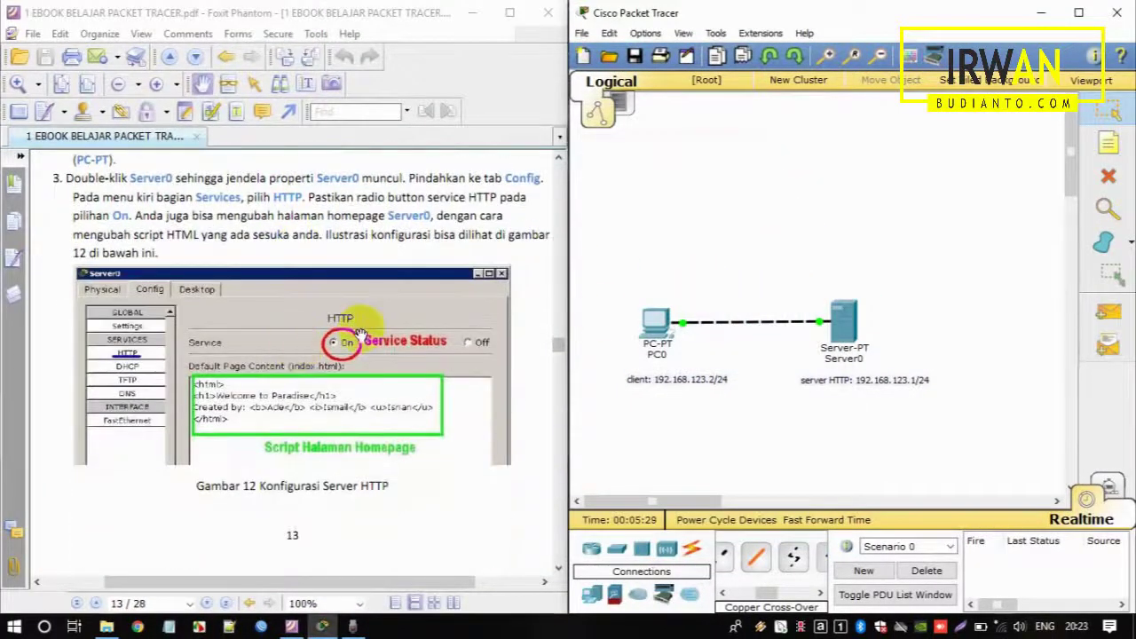
double_click(836, 318)
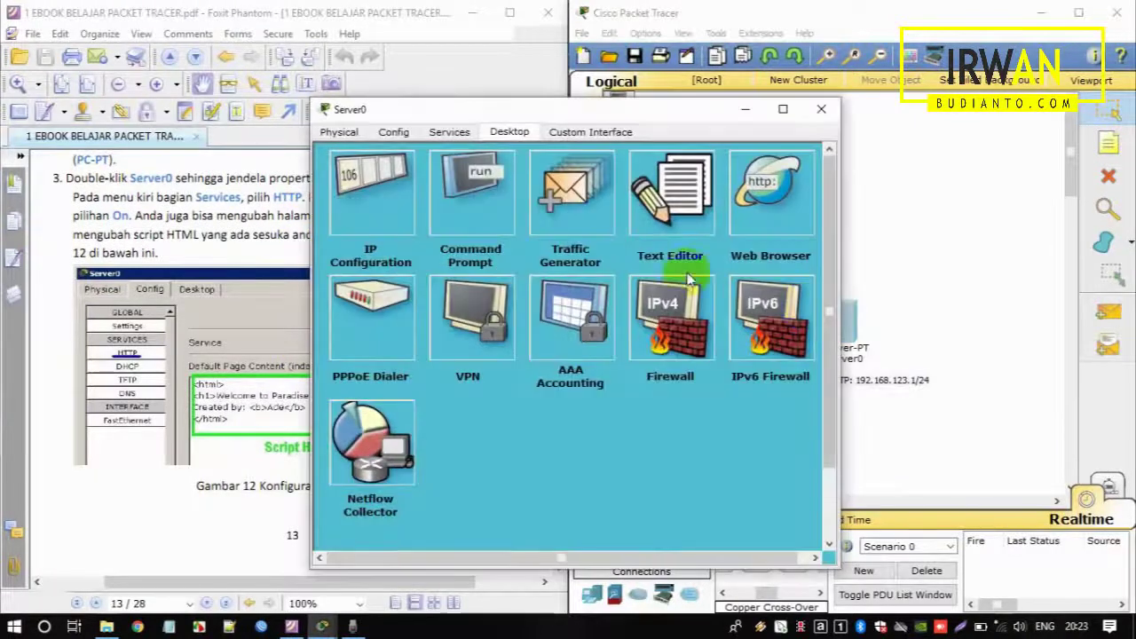
left_click(449, 132)
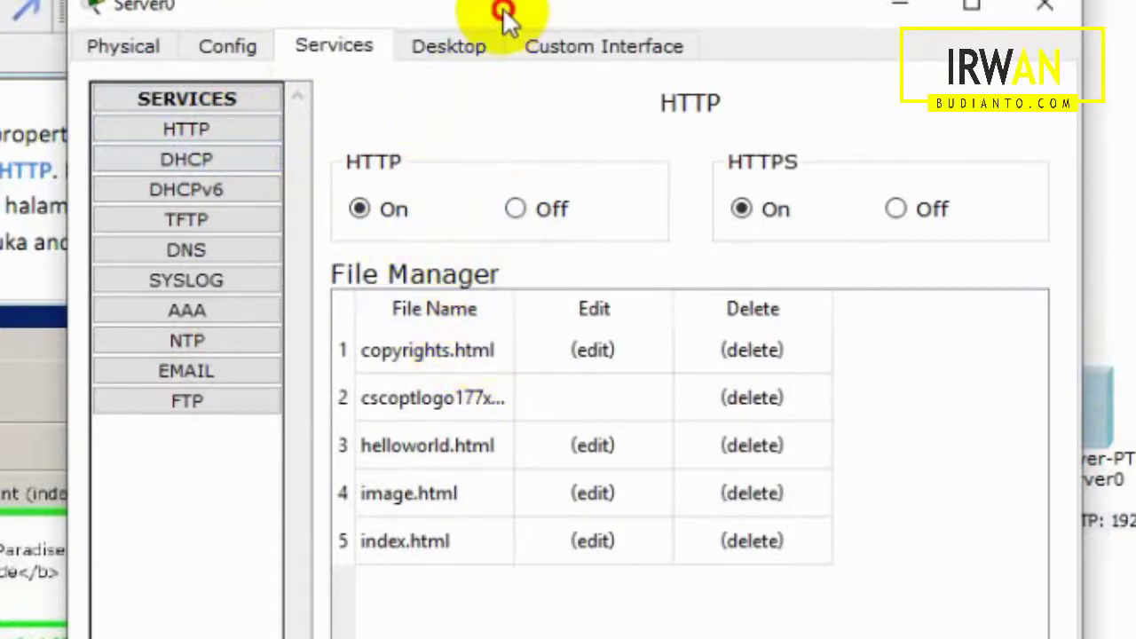
left_click_drag(499, 18, 558, 13)
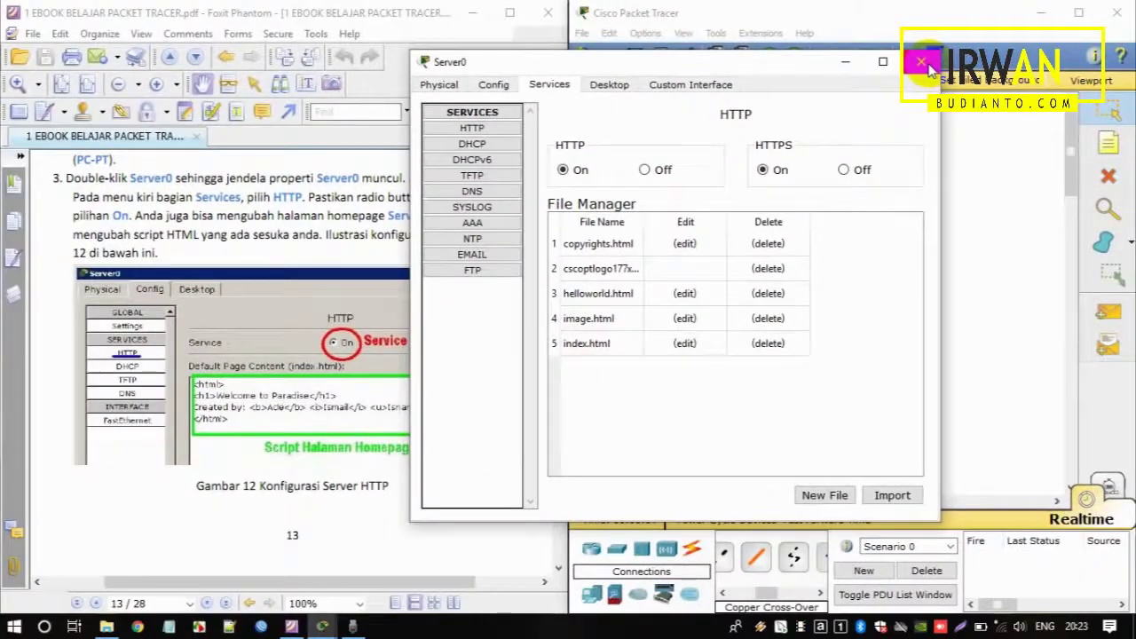
left_click(924, 64)
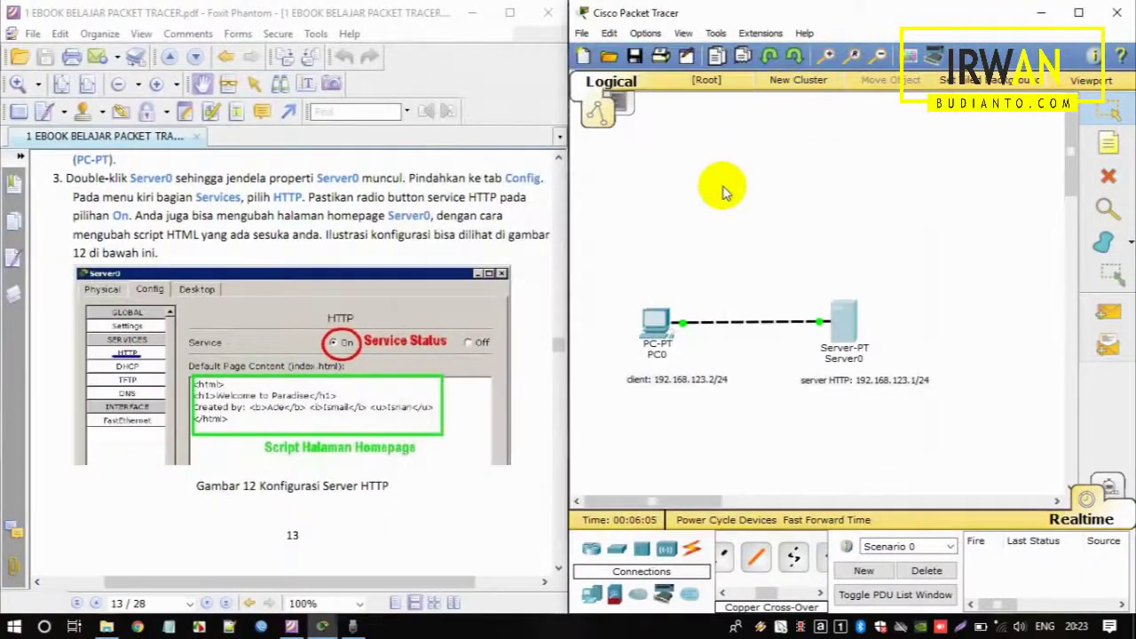
- Load the server's home page at 192.168.123.1 in PC0's Web Browser
double_click(657, 318)
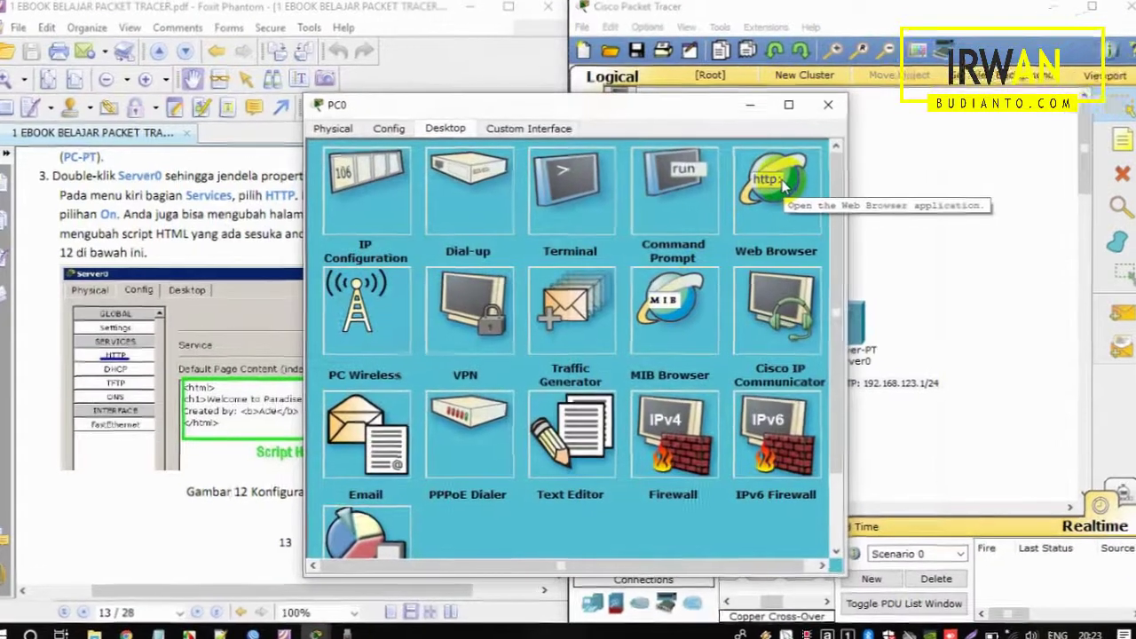
left_click(778, 183)
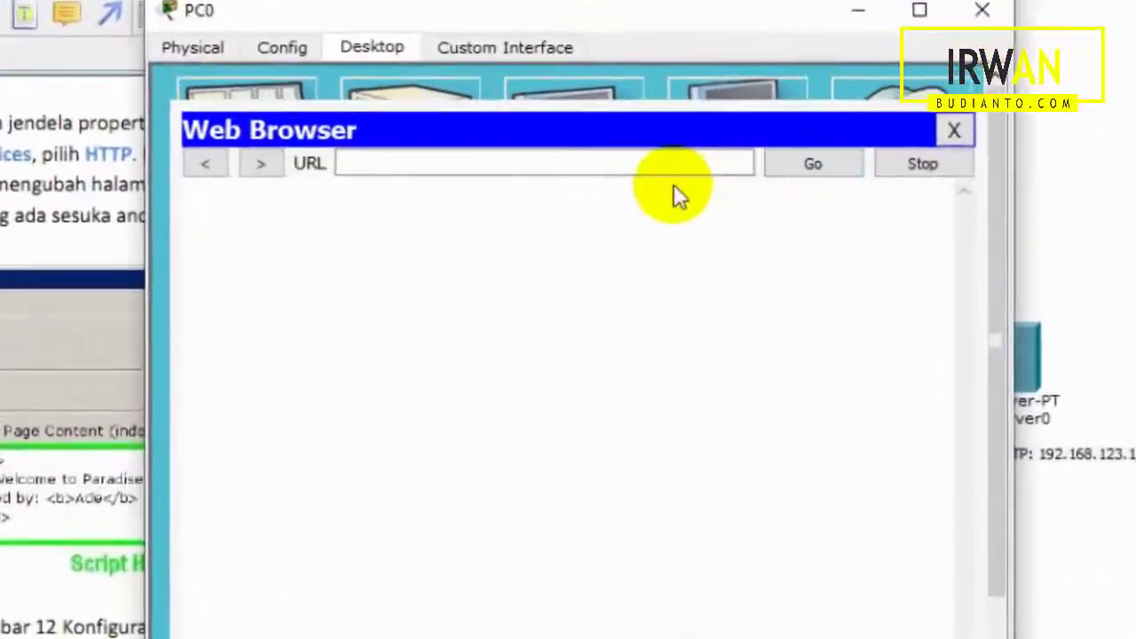
left_click(644, 163)
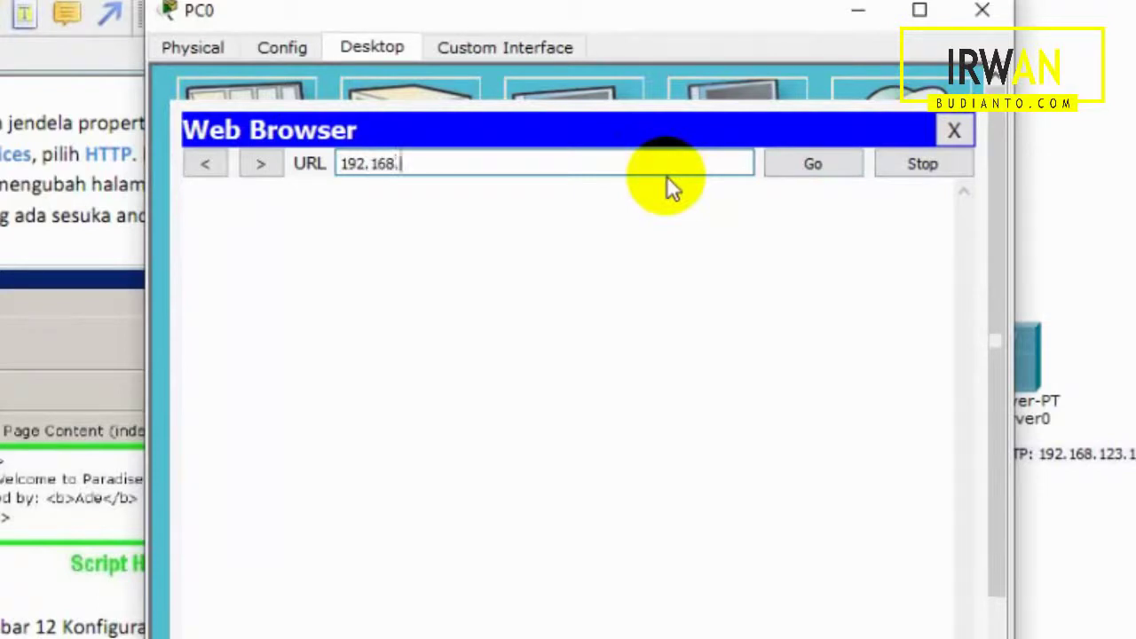
key("Return")
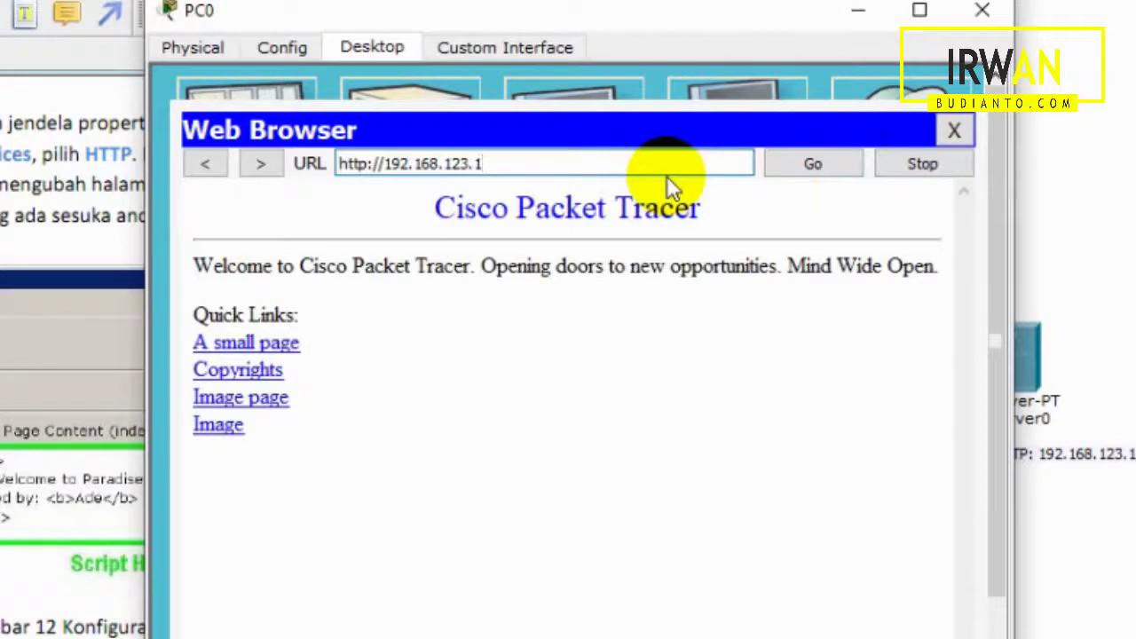
- Browse the home page's quick links to the small page, the copyrights page and the image page
left_click(282, 349)
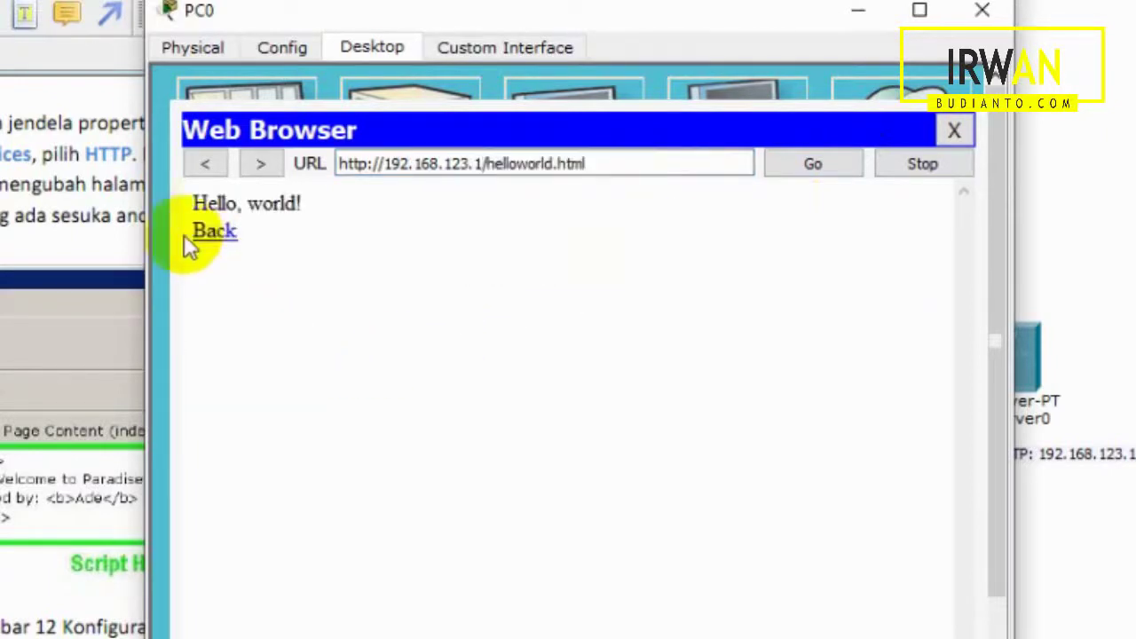
left_click(203, 234)
left_click(275, 371)
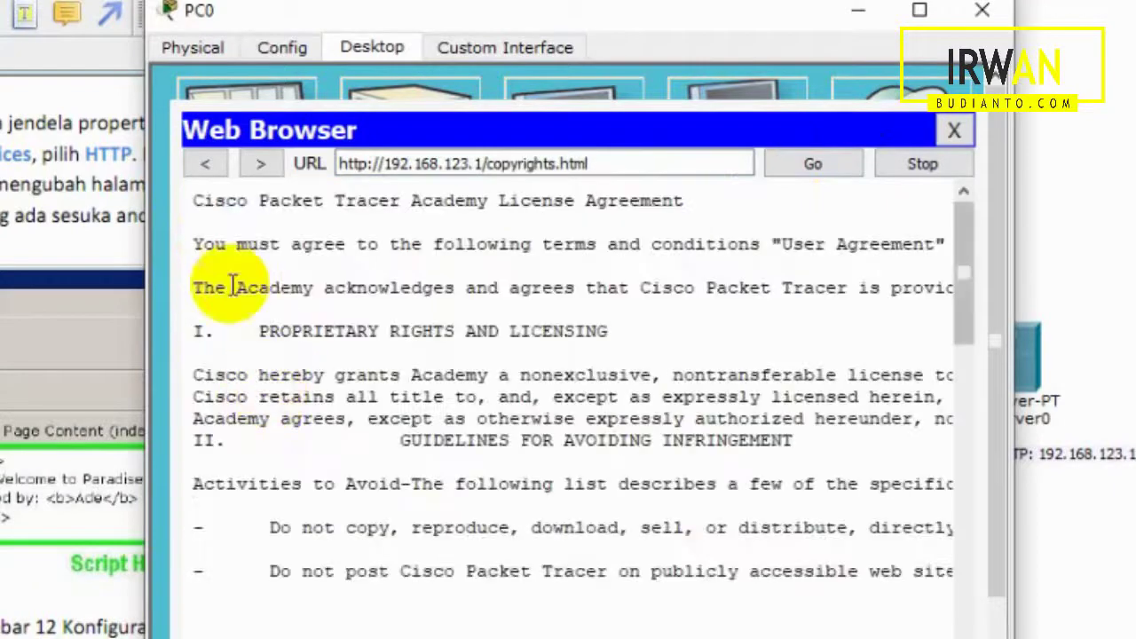
left_click(199, 173)
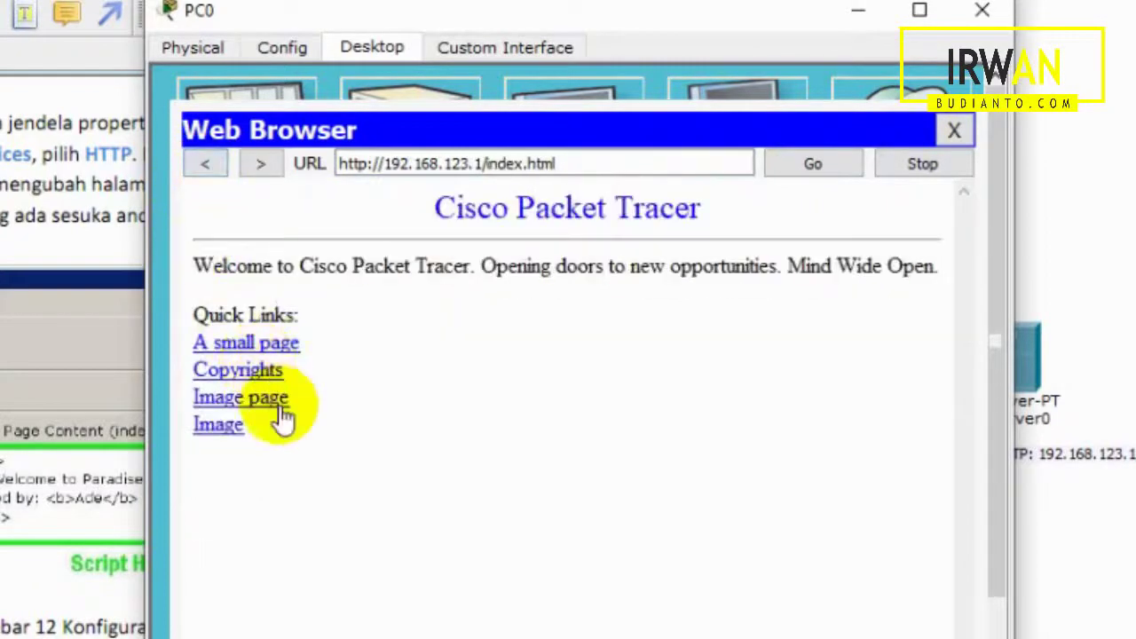
left_click(272, 398)
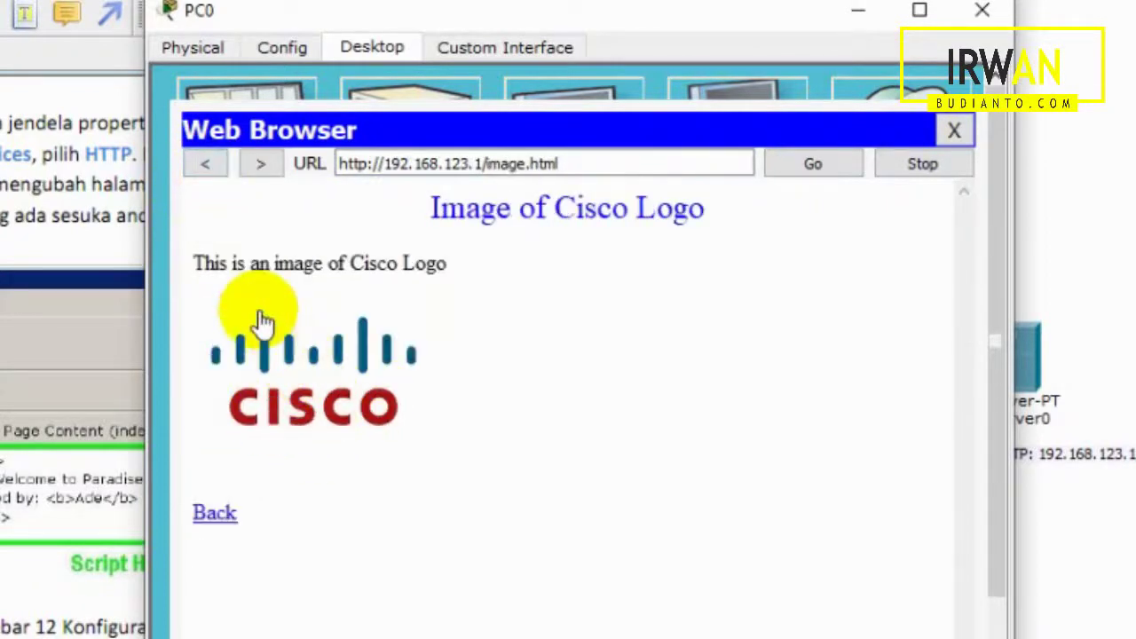
- Return to the home page, view its image link, and close PC0's Web Browser and device window
left_click(207, 169)
left_click(231, 432)
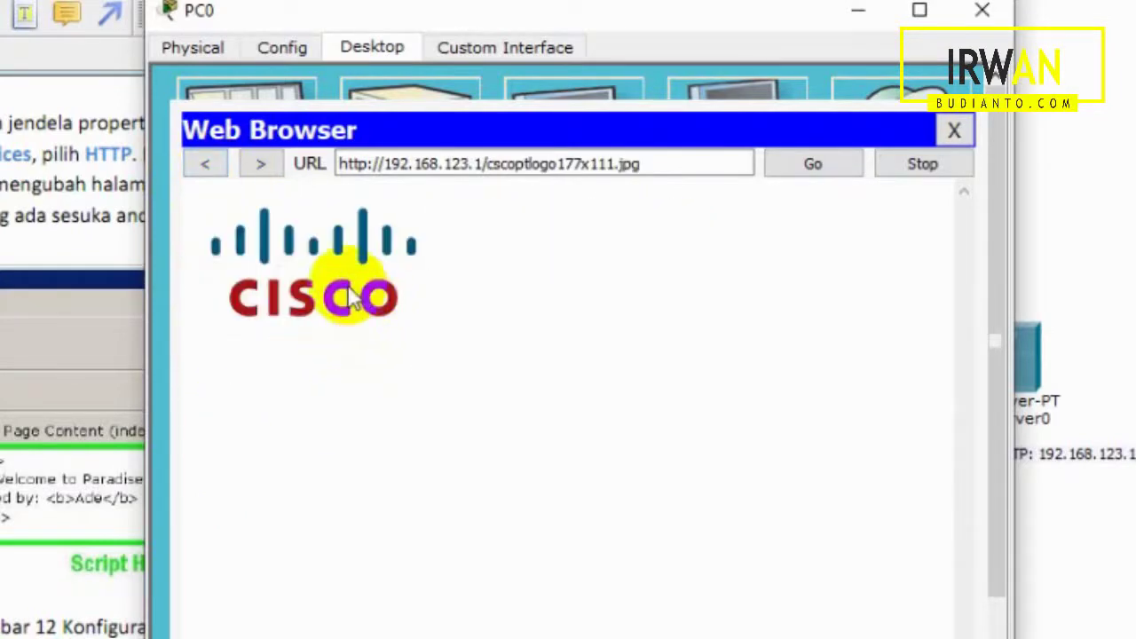
left_click(951, 133)
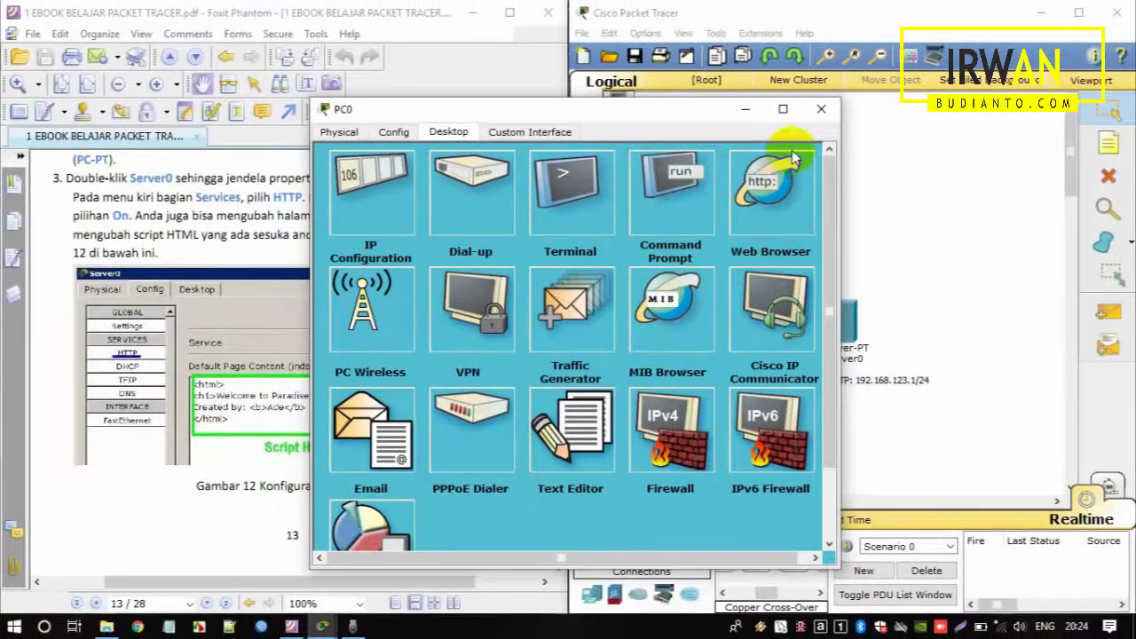
left_click(822, 110)
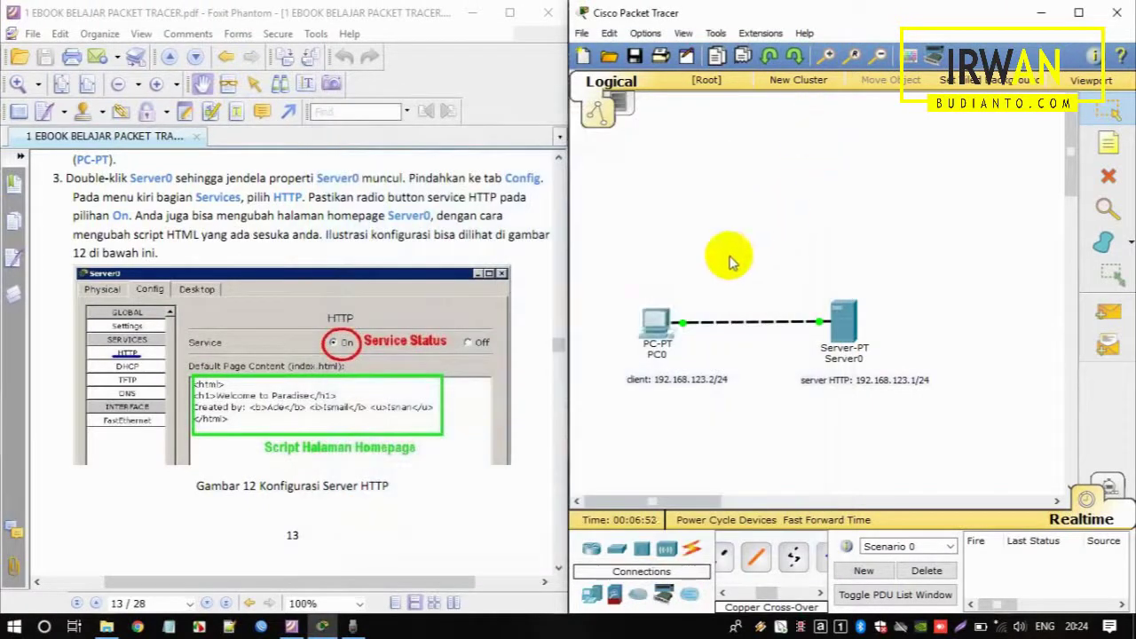
- Delete image.html, helloworld.html, cscoptlogo177x111.jpg and copyrights.html from Server0's HTTP files
double_click(843, 321)
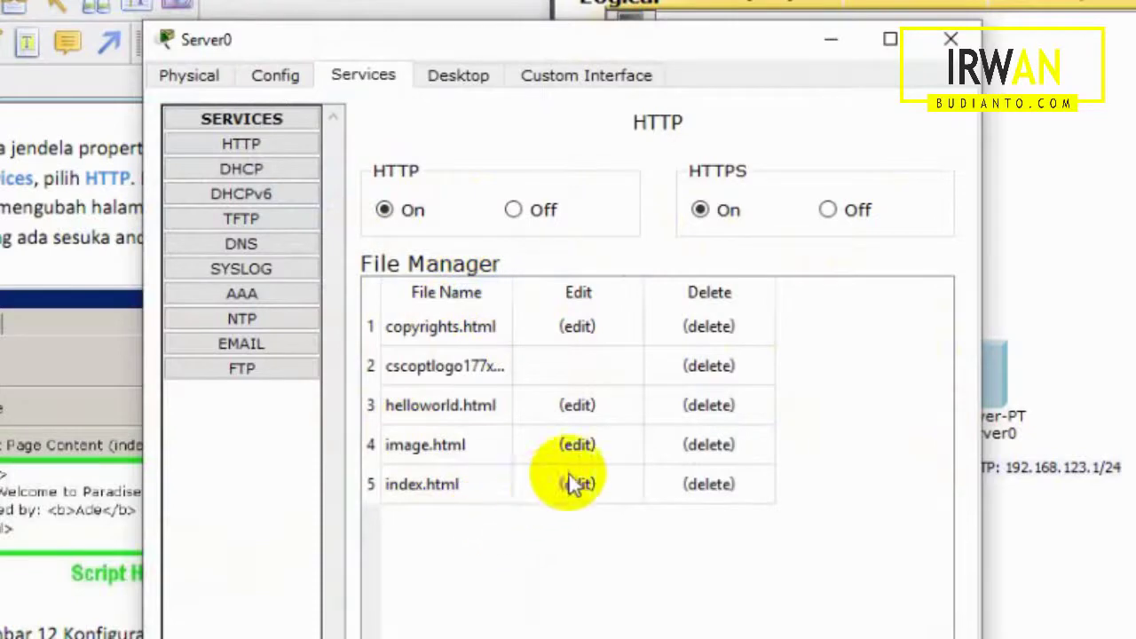
left_click(715, 449)
left_click(589, 437)
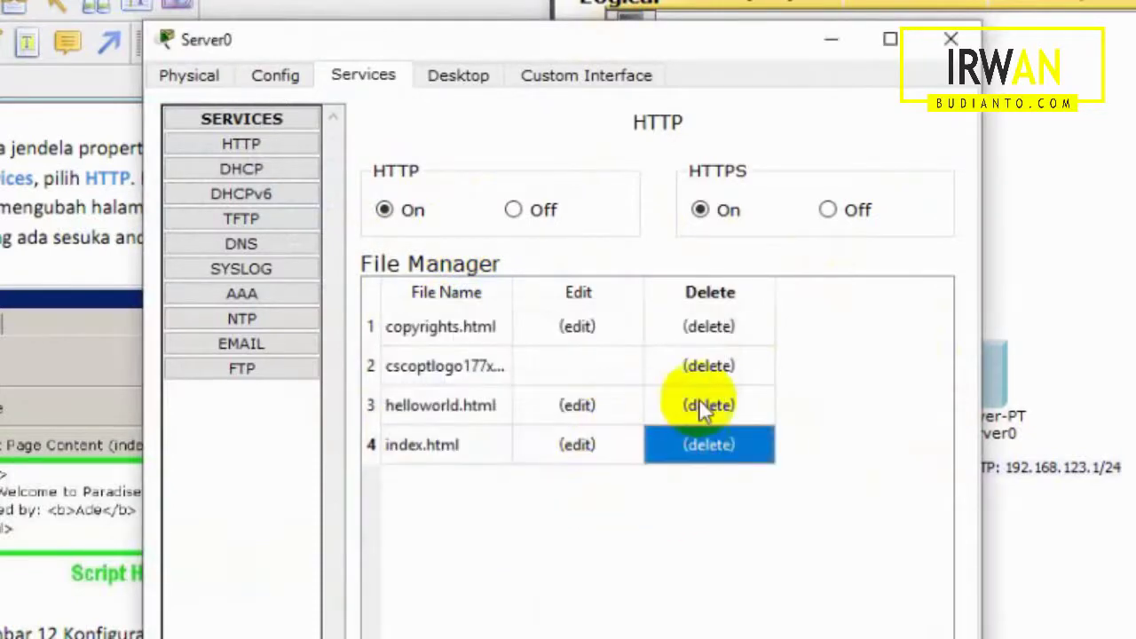
left_click(703, 401)
left_click(573, 436)
left_click(717, 373)
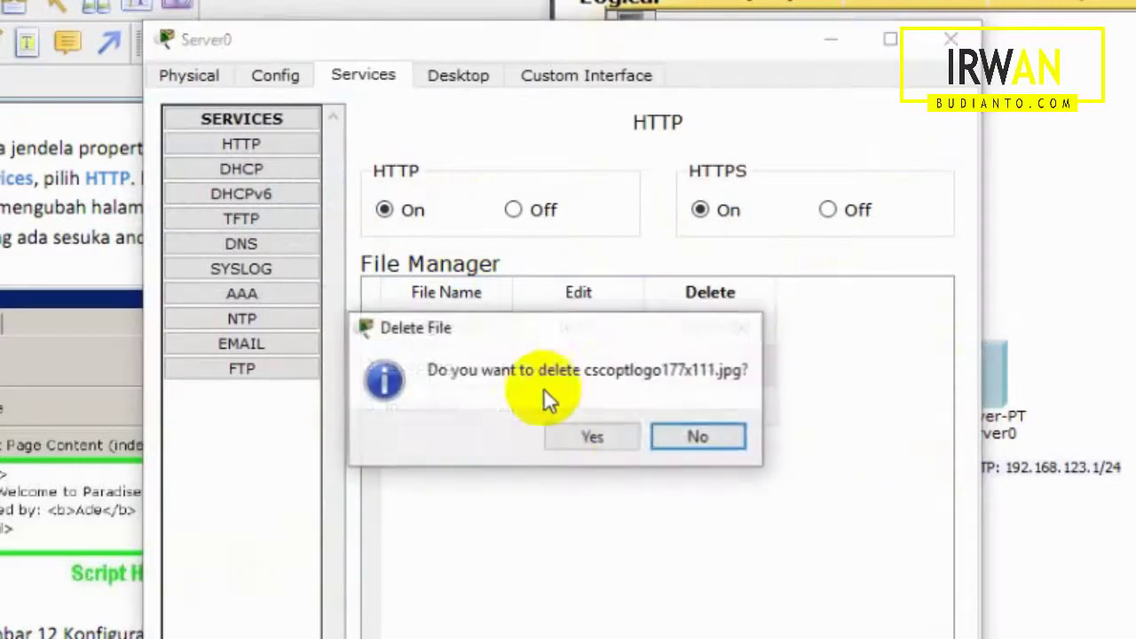
left_click(621, 435)
left_click(707, 328)
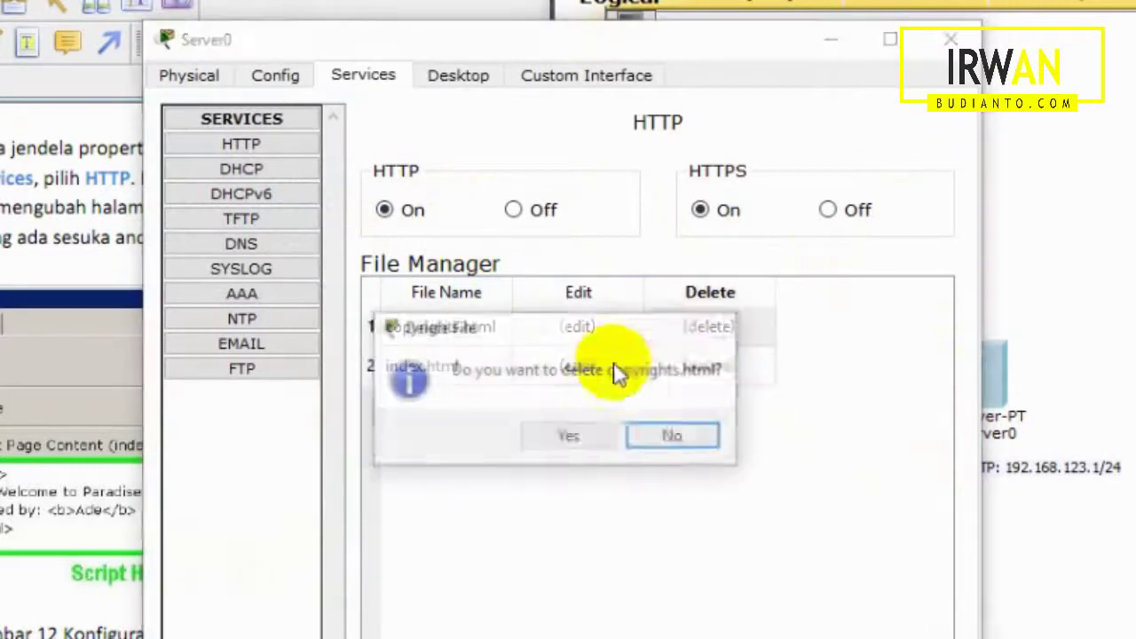
left_click(576, 434)
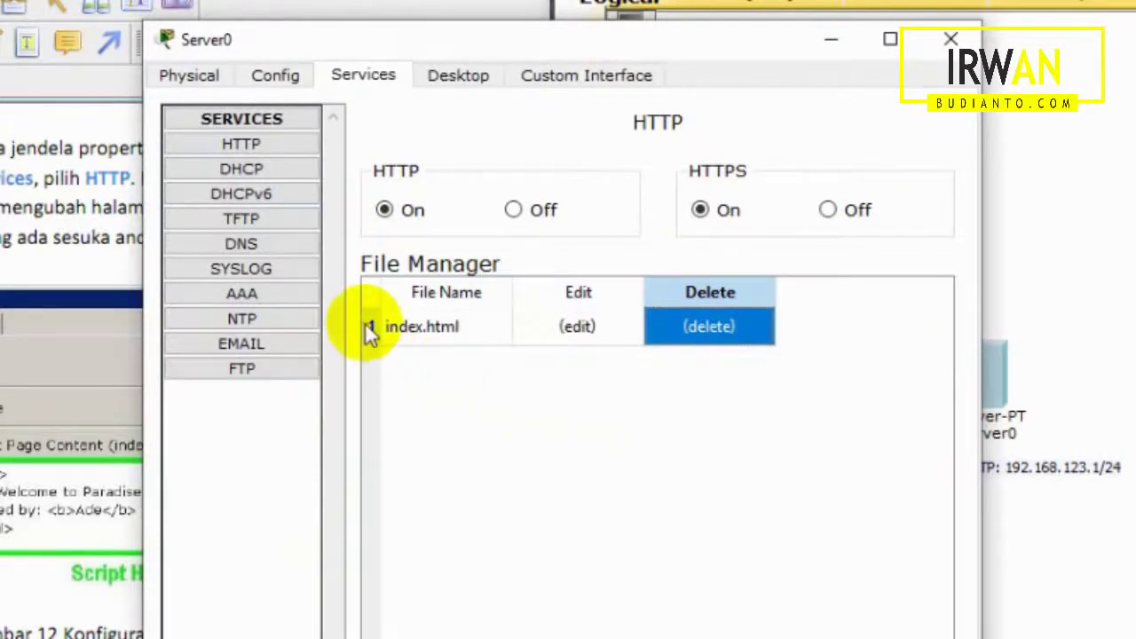
- Check the HTML source of index.html, then delete that file from Server0's HTTP service
left_click(586, 326)
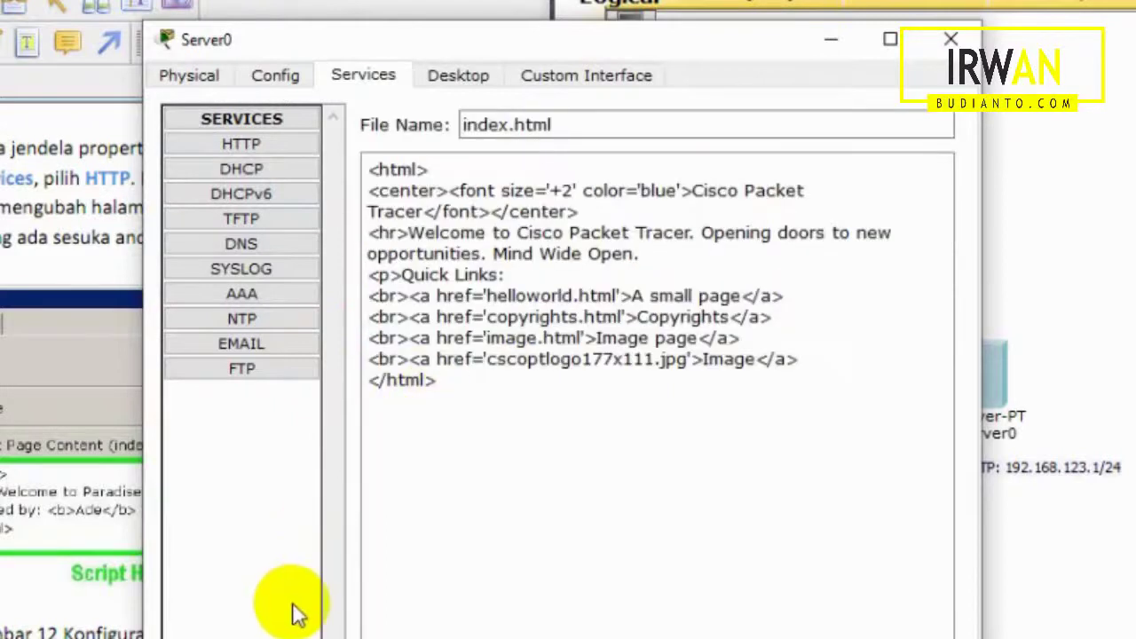
left_click(288, 142)
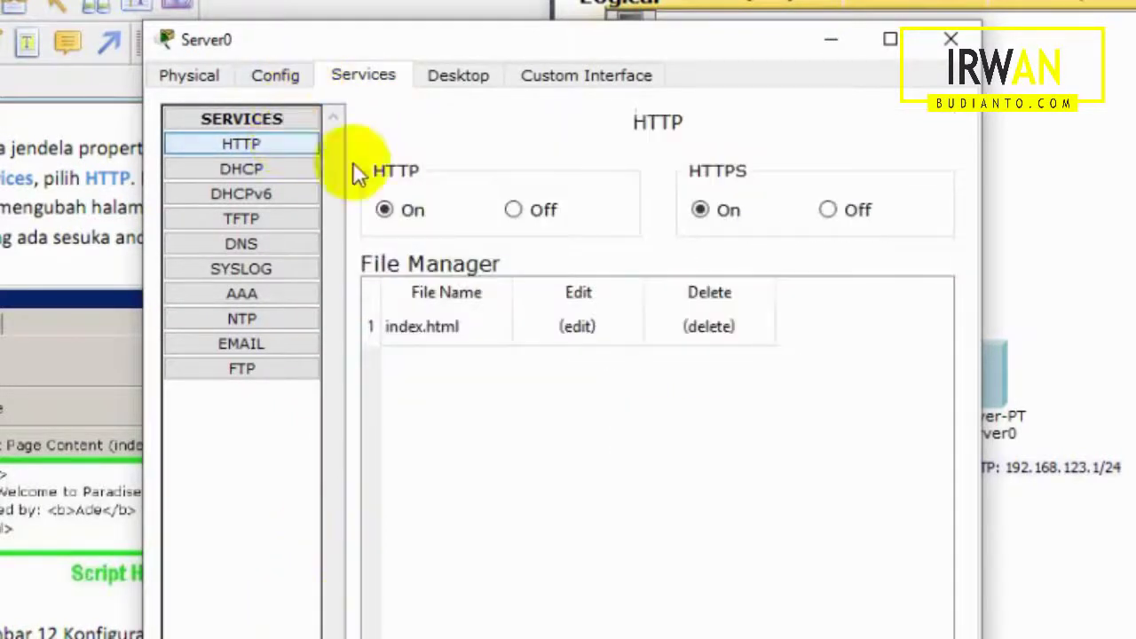
left_click(710, 328)
left_click(582, 433)
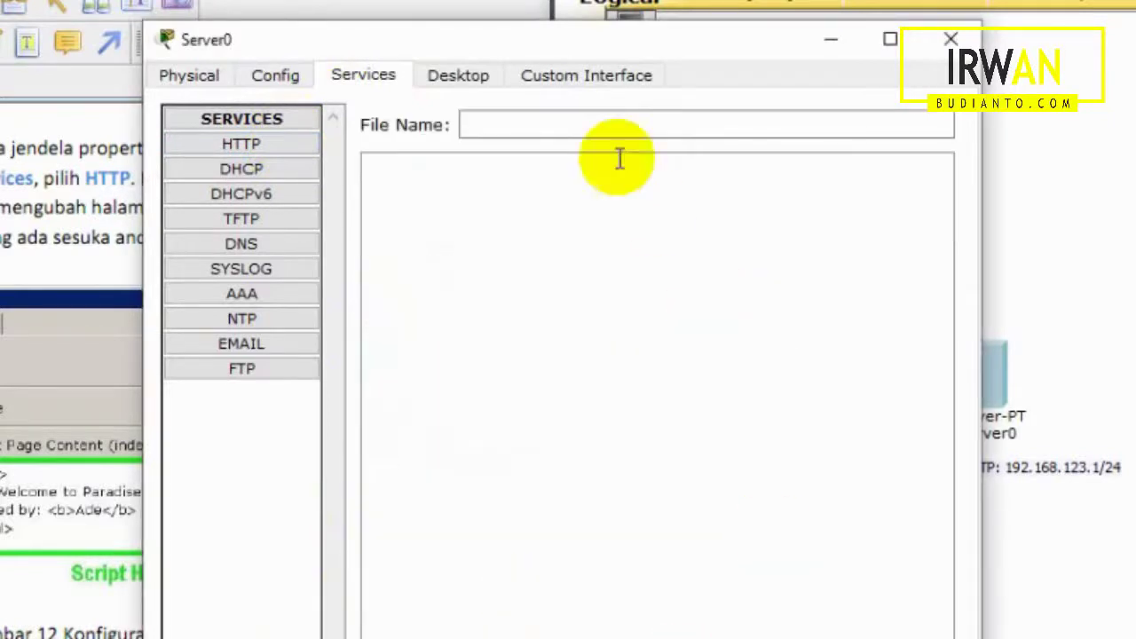
- Create a blank HTTP page file named index.html on Server0, declining to overwrite it a second time
left_click(599, 123)
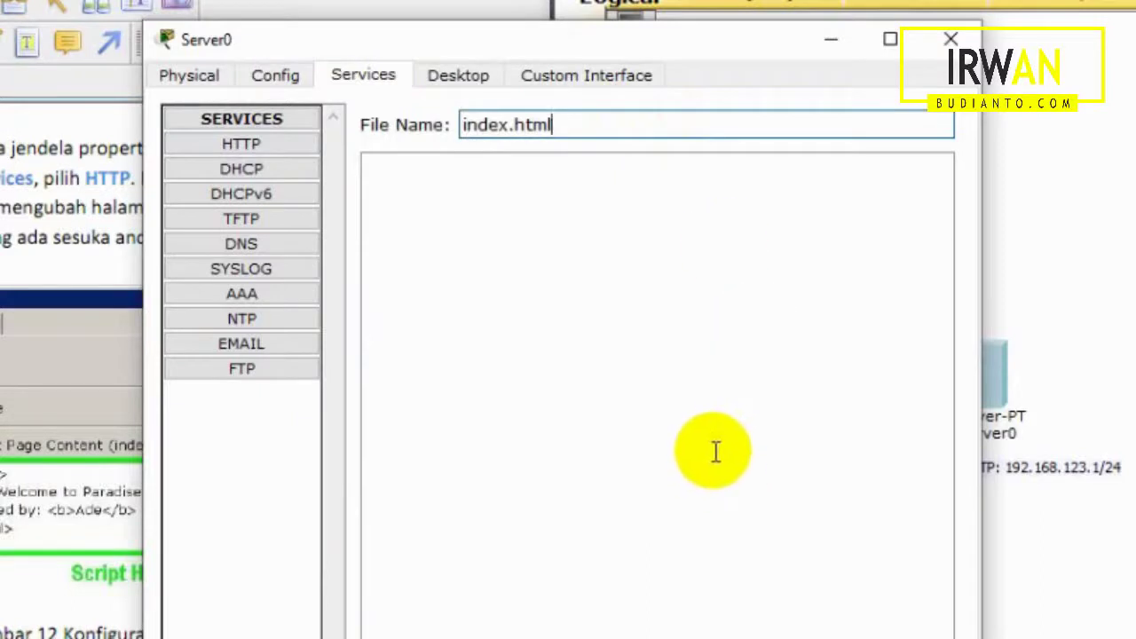
left_click(809, 636)
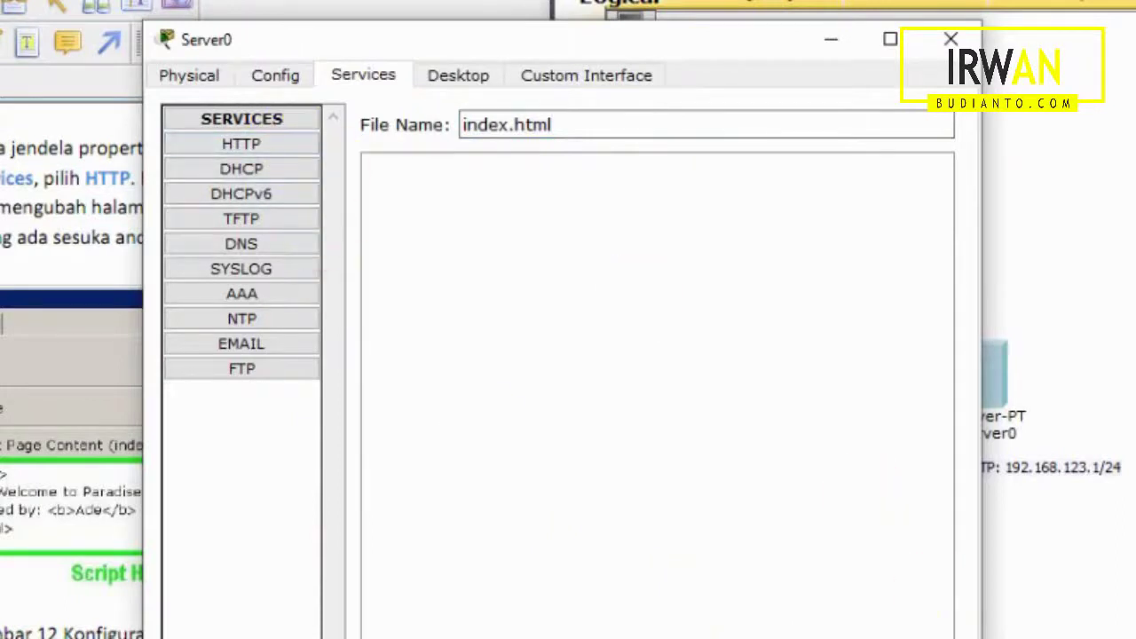
left_click(887, 636)
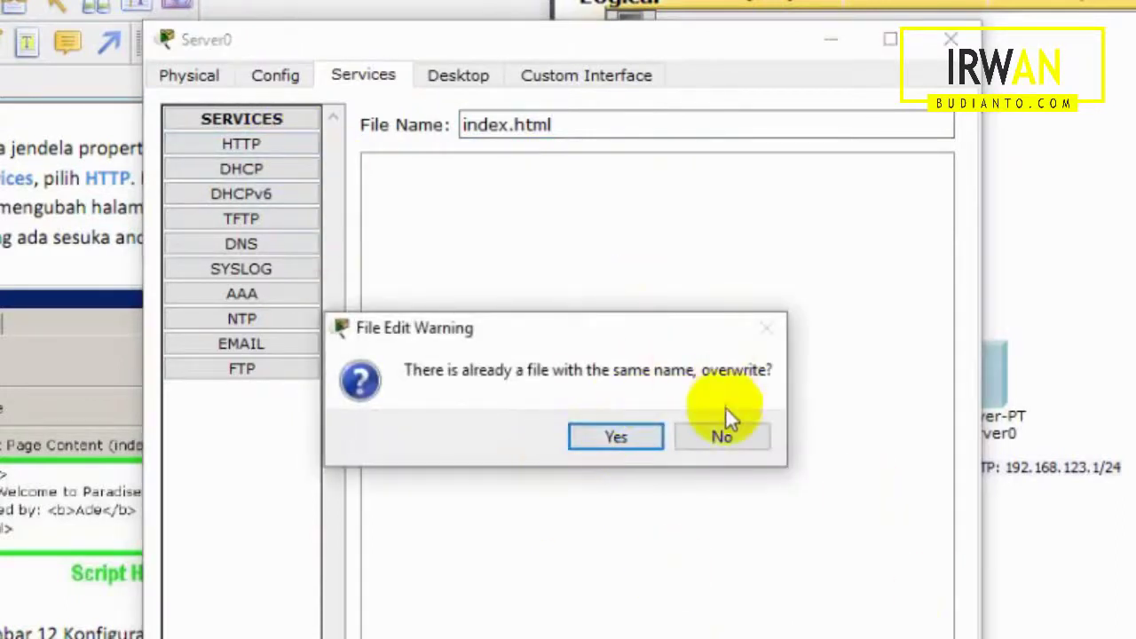
left_click(724, 433)
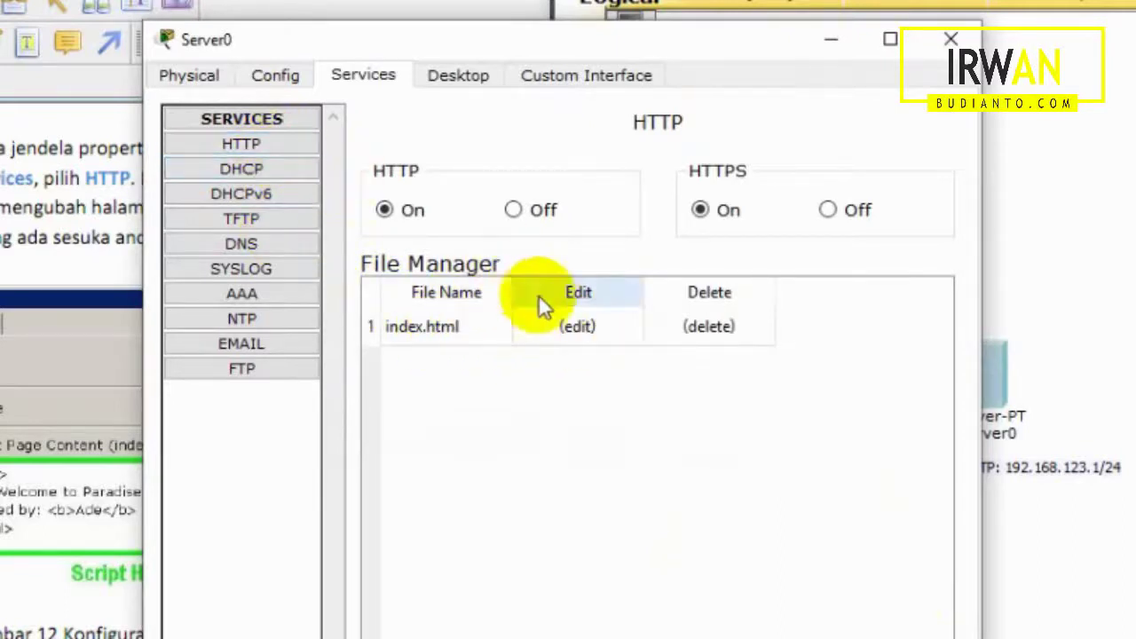
- Open the blank index.html for editing and enter the <html> and </html> tags with an empty line between them
left_click(579, 325)
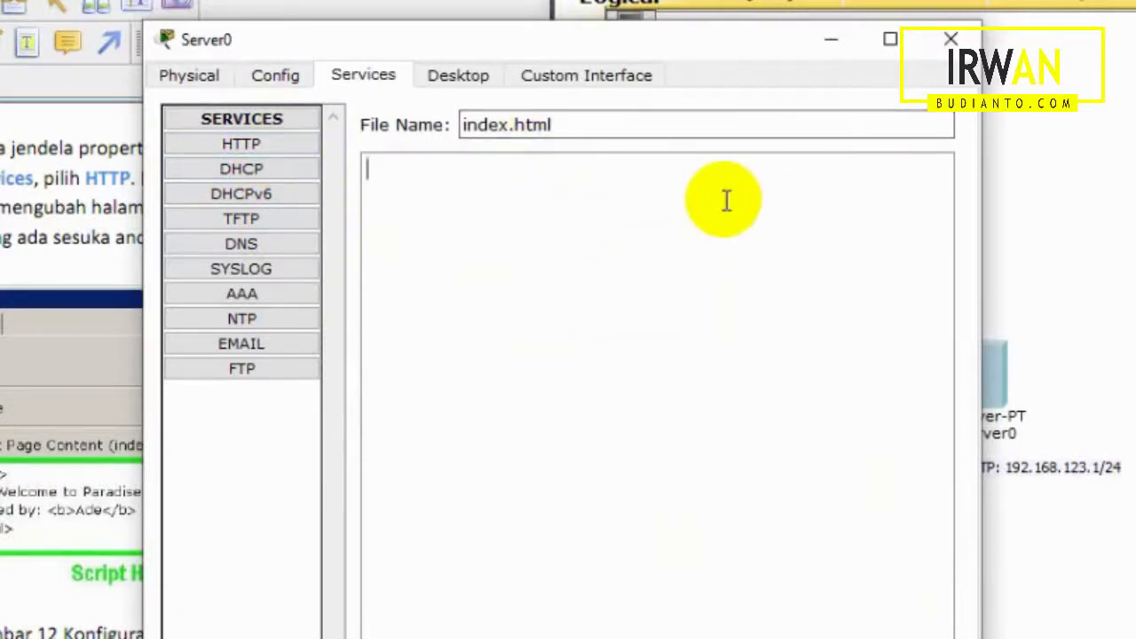
type("<html>")
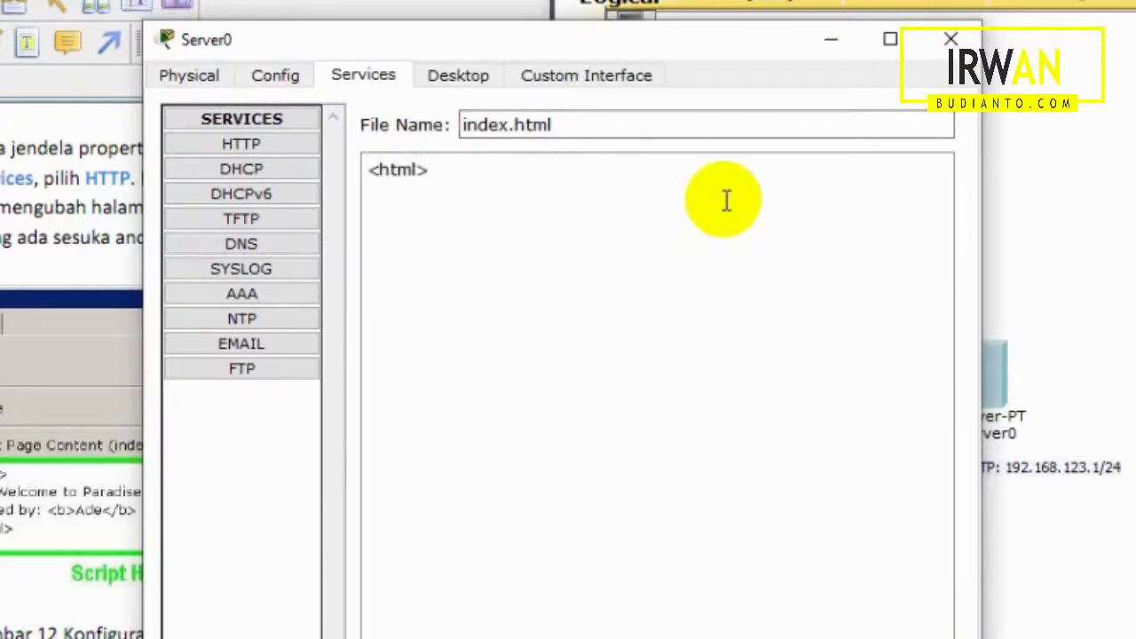
key("Return")
type("</html>")
key("Up")
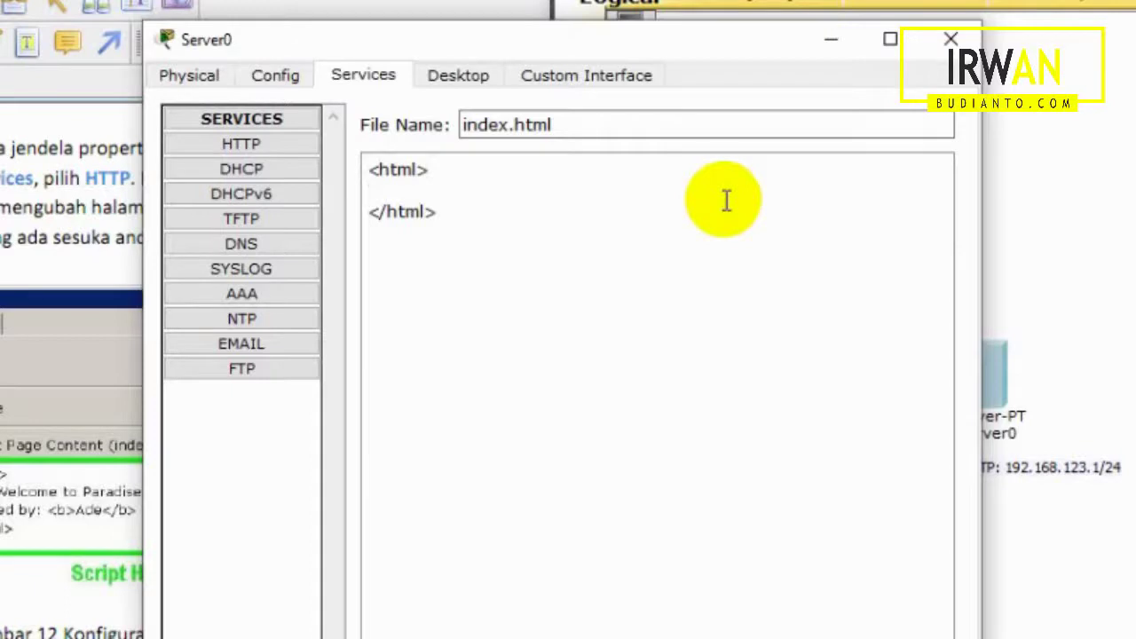
- Add the heading <h1>Welcome to My Web</h1> inside the html tags and start a new line below it
type("<h>")
key("Left")
type("1")
key("Right")
type("Welcome")
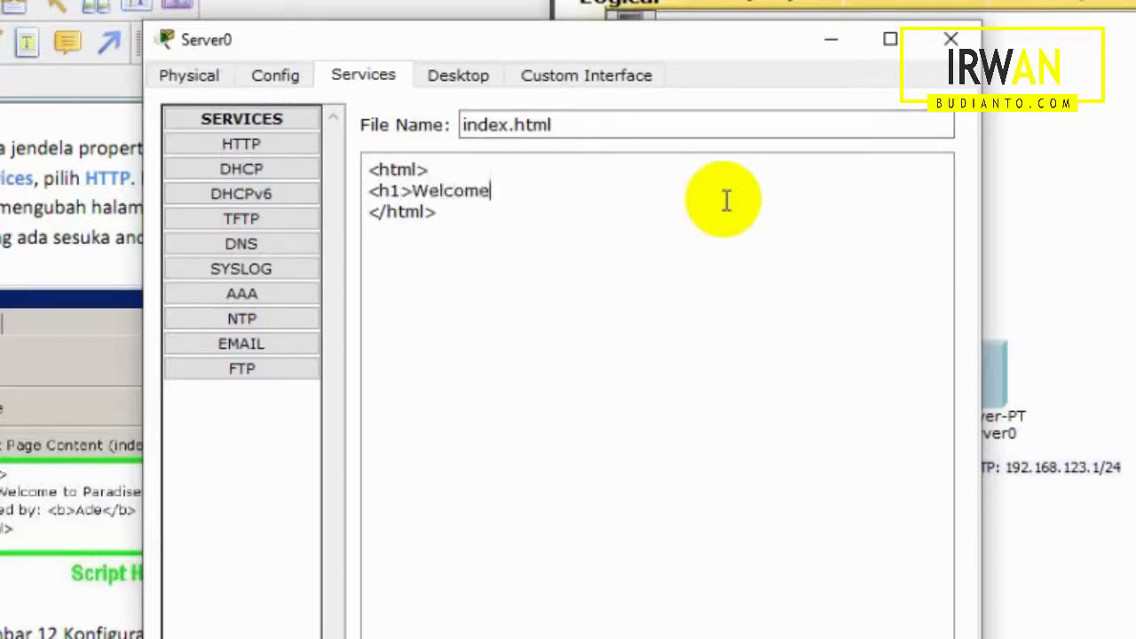
type(" to My ")
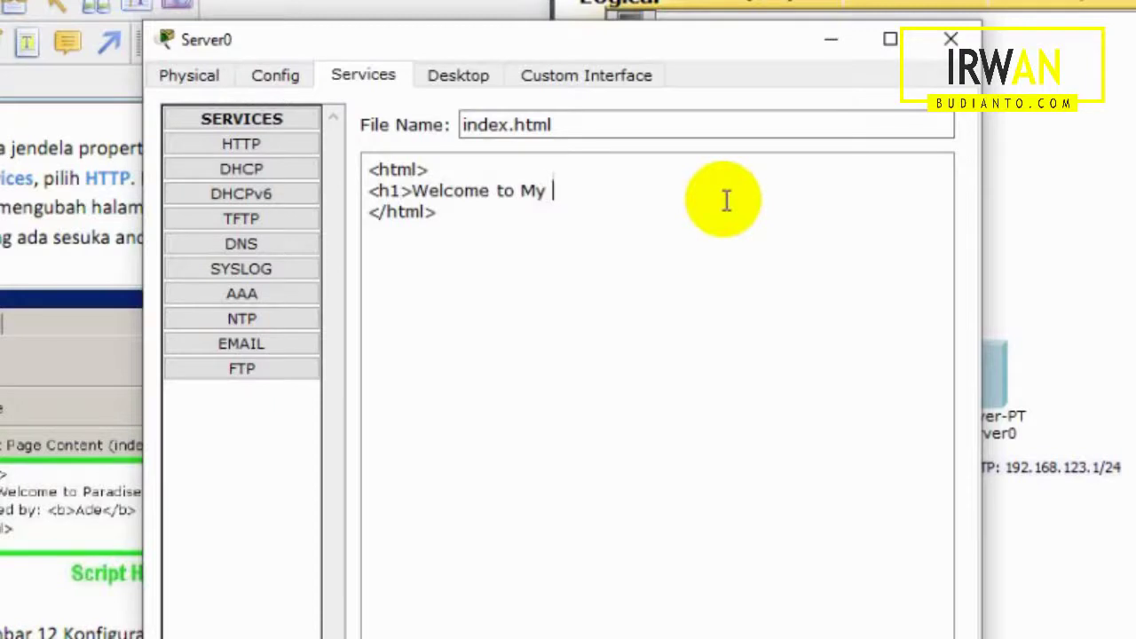
type("Web</h")
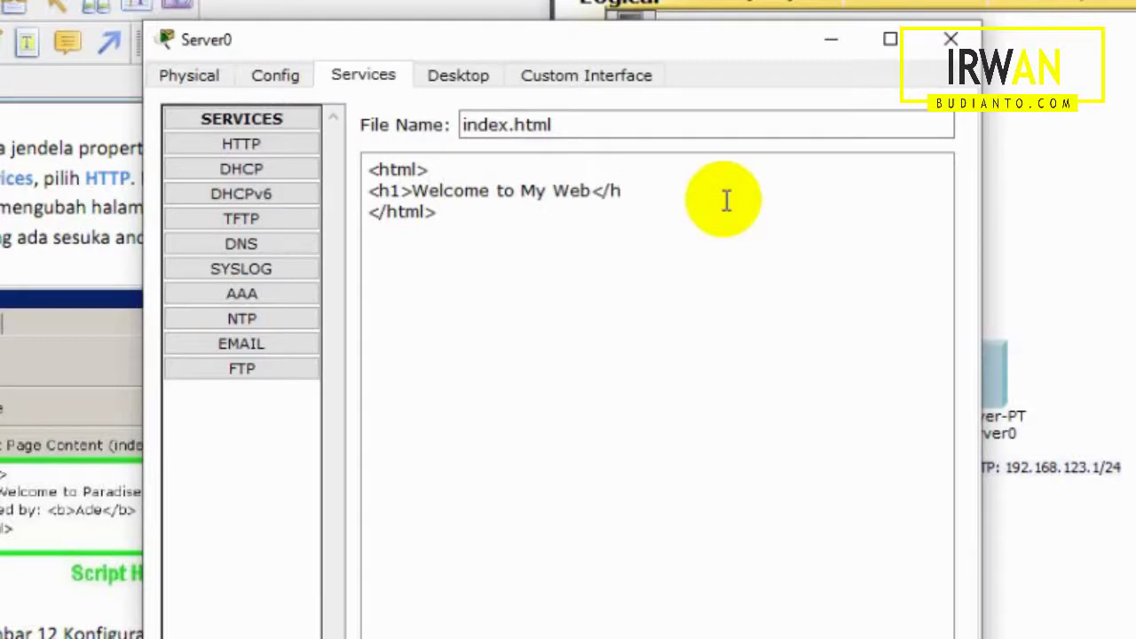
type("1>")
key("Return")
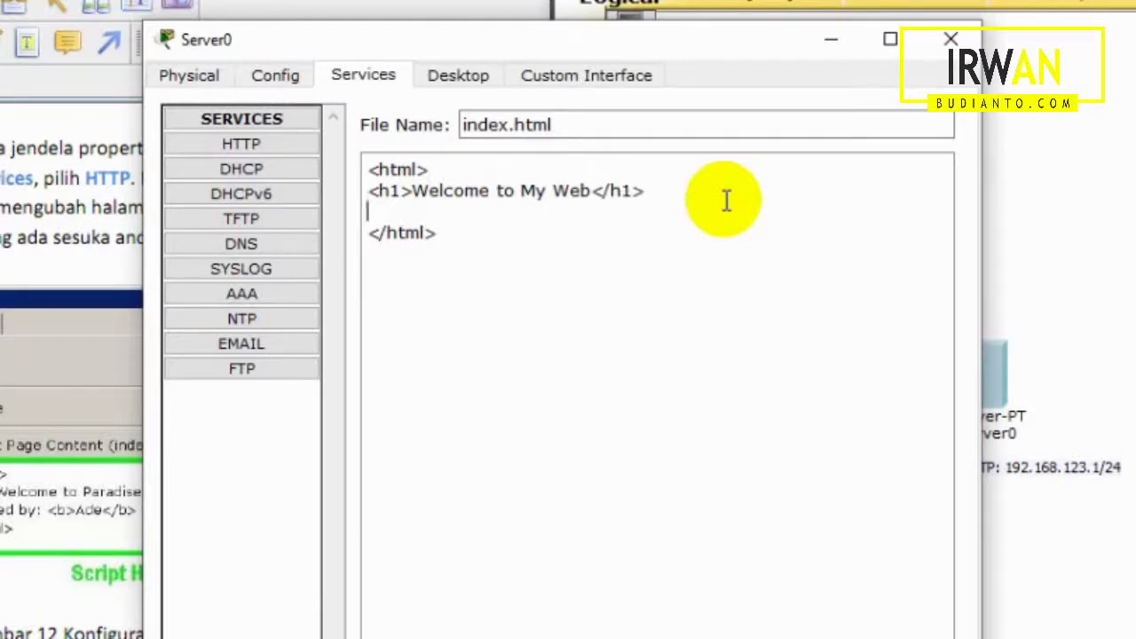
- Add a "Create by:" line below the heading with the author's full name enclosed in <b> tags
type("<")
key("BackSpace")
type("Create by")
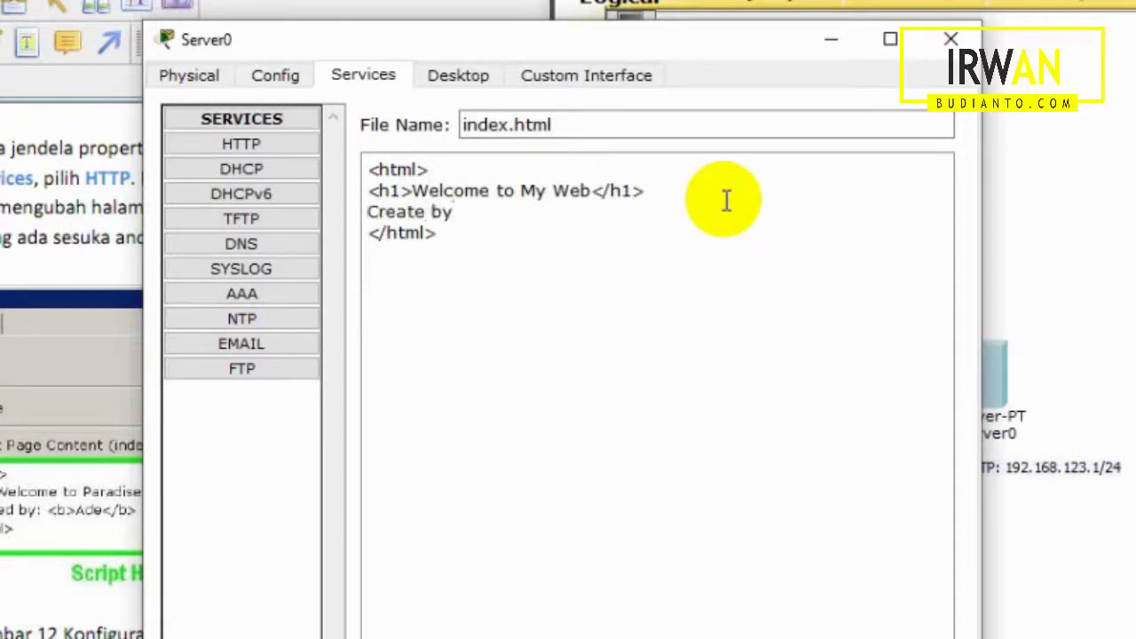
type(": <b> Irwan")
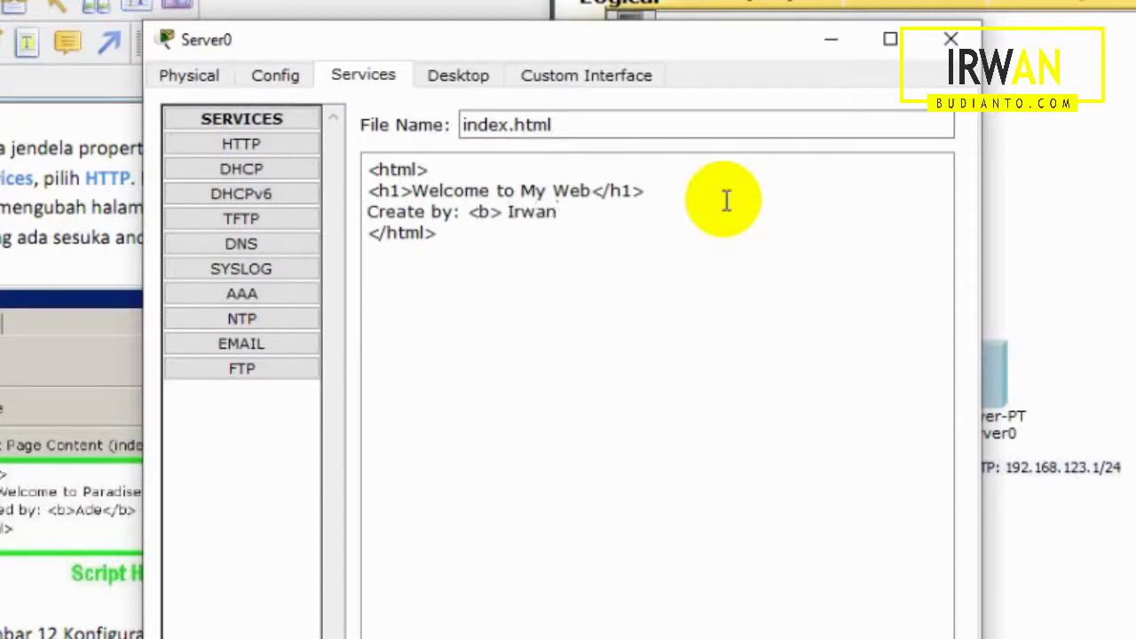
type(" Budina")
type("to")
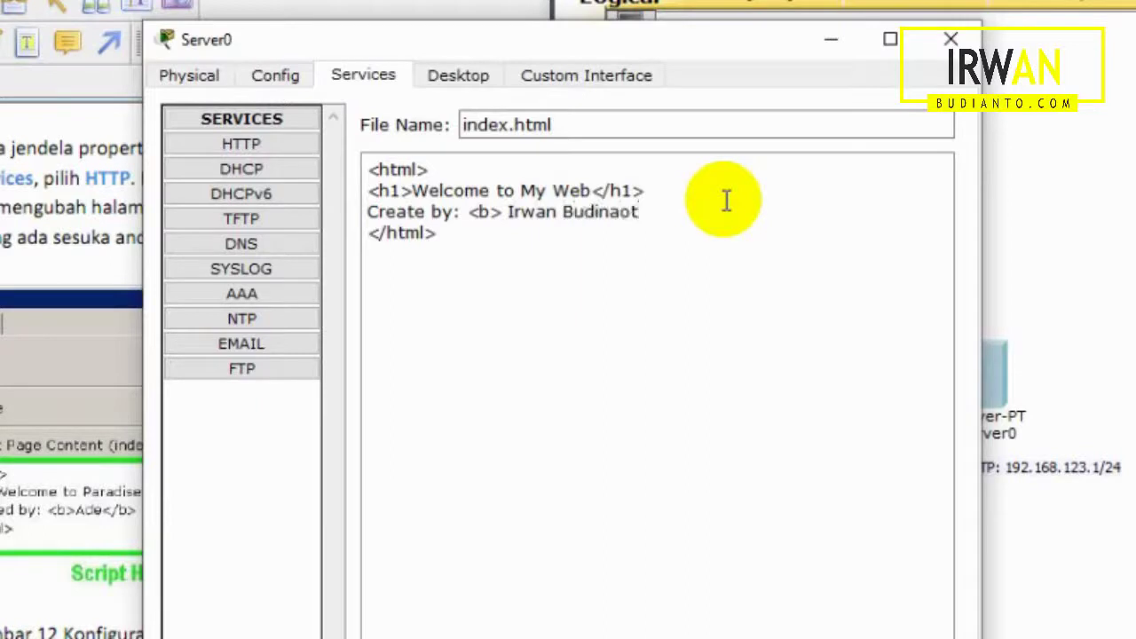
key("BackSpace")
key("BackSpace")
key("BackSpace")
key("BackSpace")
type("amt")
key("BackSpace")
key("BackSpace")
type("nto </b>")
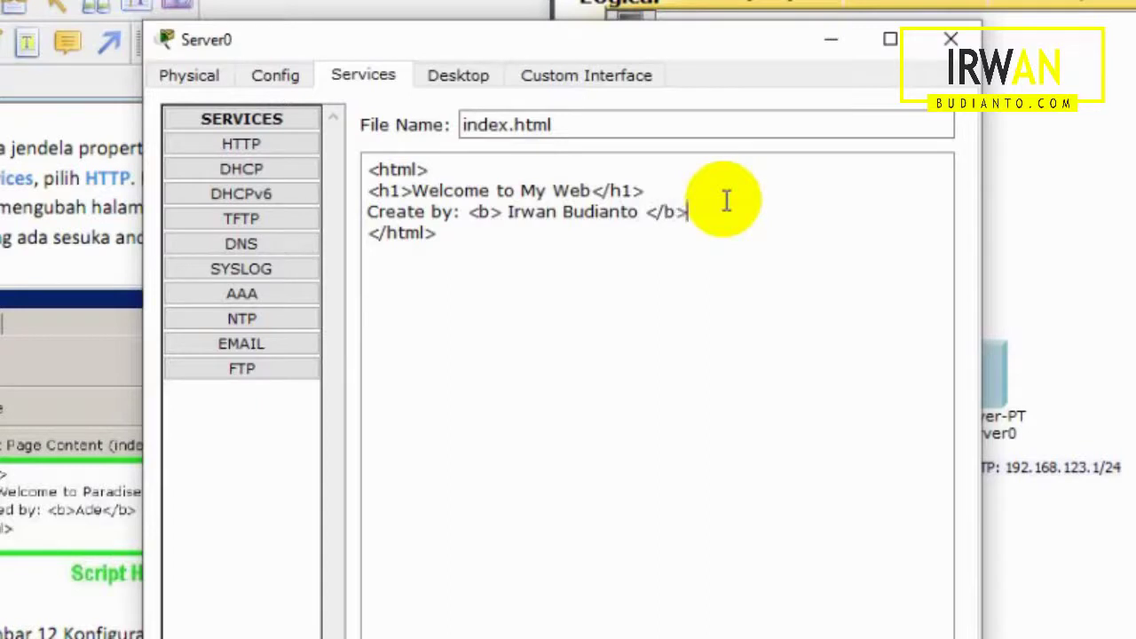
- Add a "visit my web:" line below the author line with the author's website address enclosed in <i> tags
key("Return")
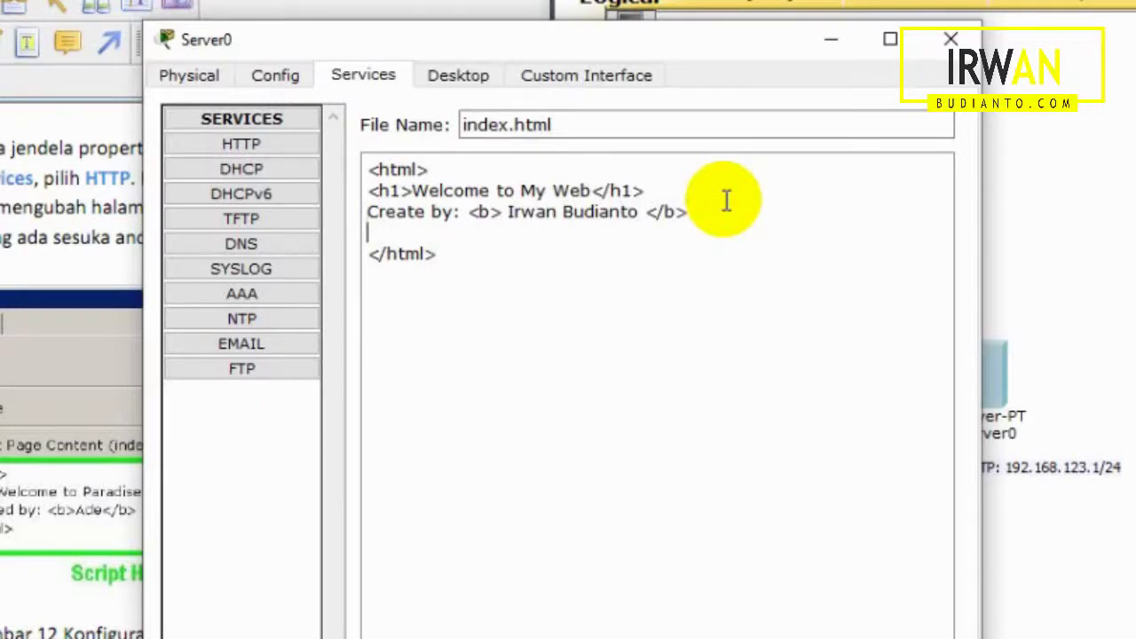
type("visit my")
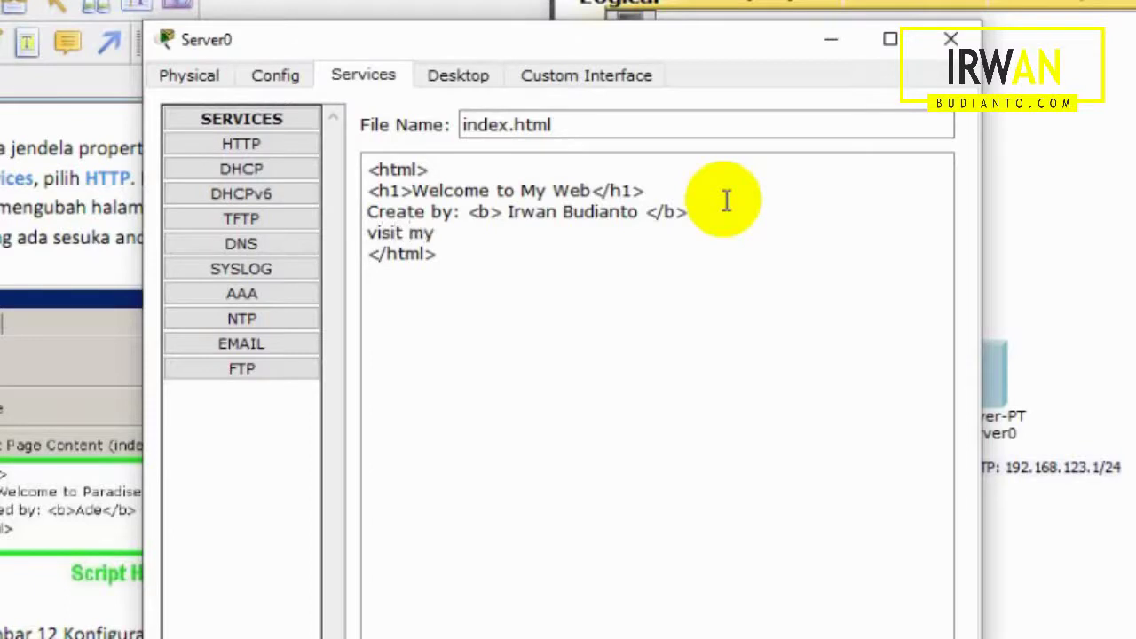
type(" web: <i>")
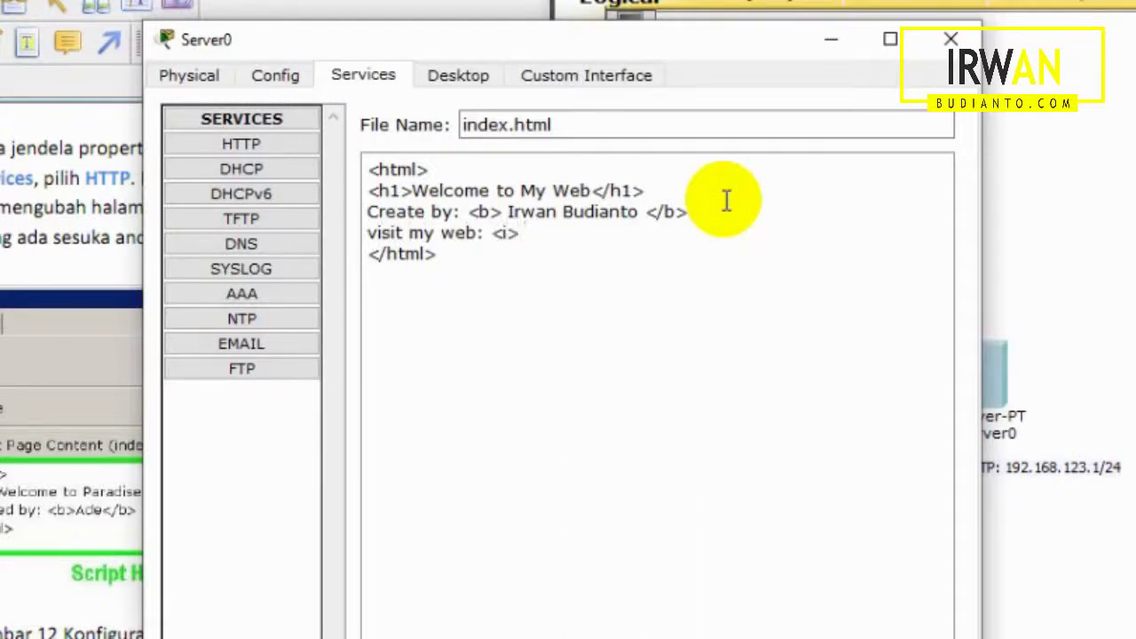
type(" irwanbudianto.com")
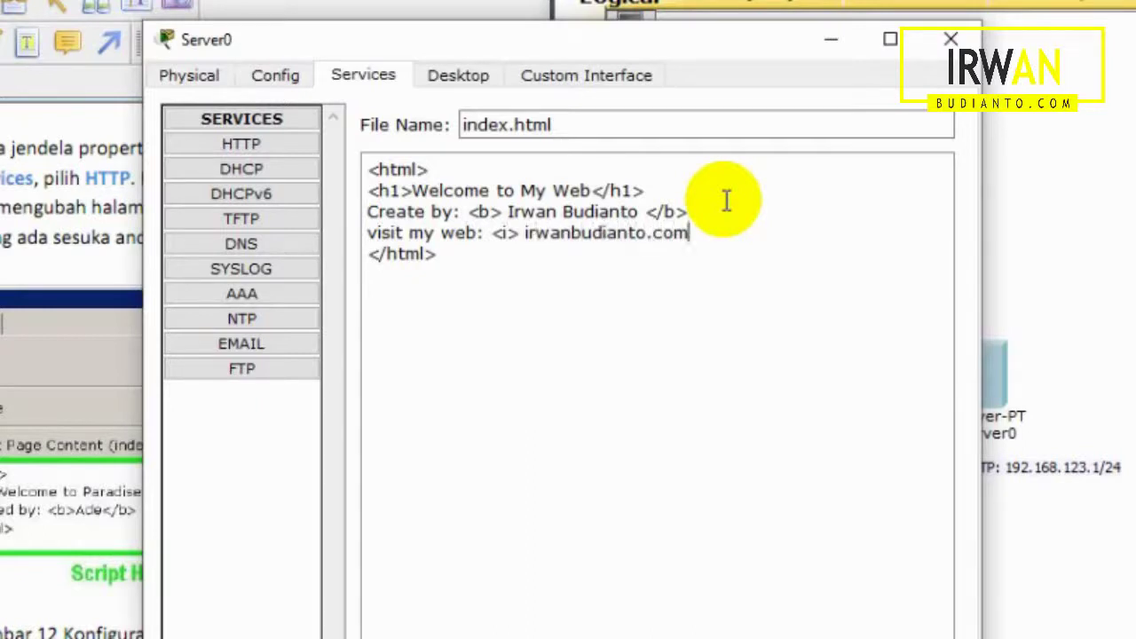
type("</i>")
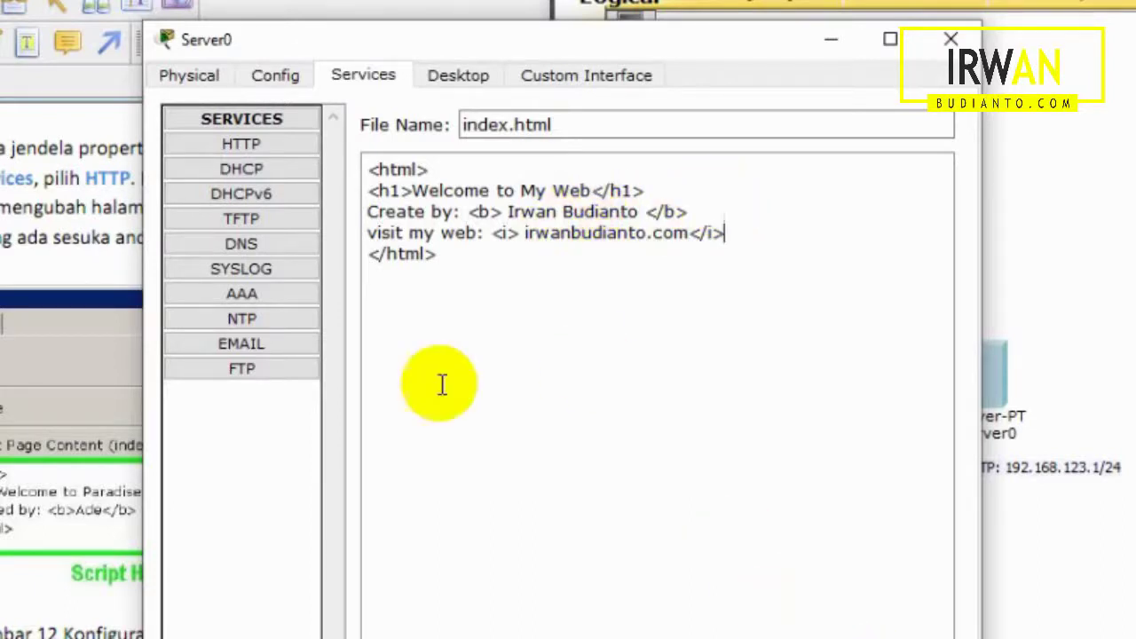
left_click_drag(498, 246, 365, 165)
left_click(494, 295)
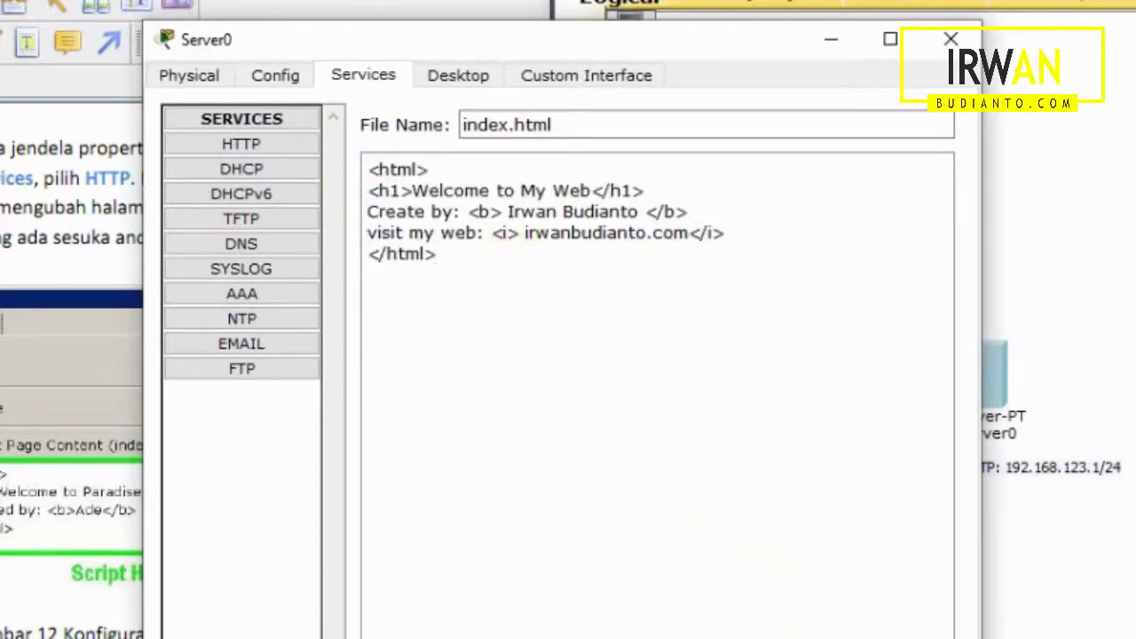
- Save index.html over the existing file, return to the HTTP file list and close Server0's window
left_click(680, 479)
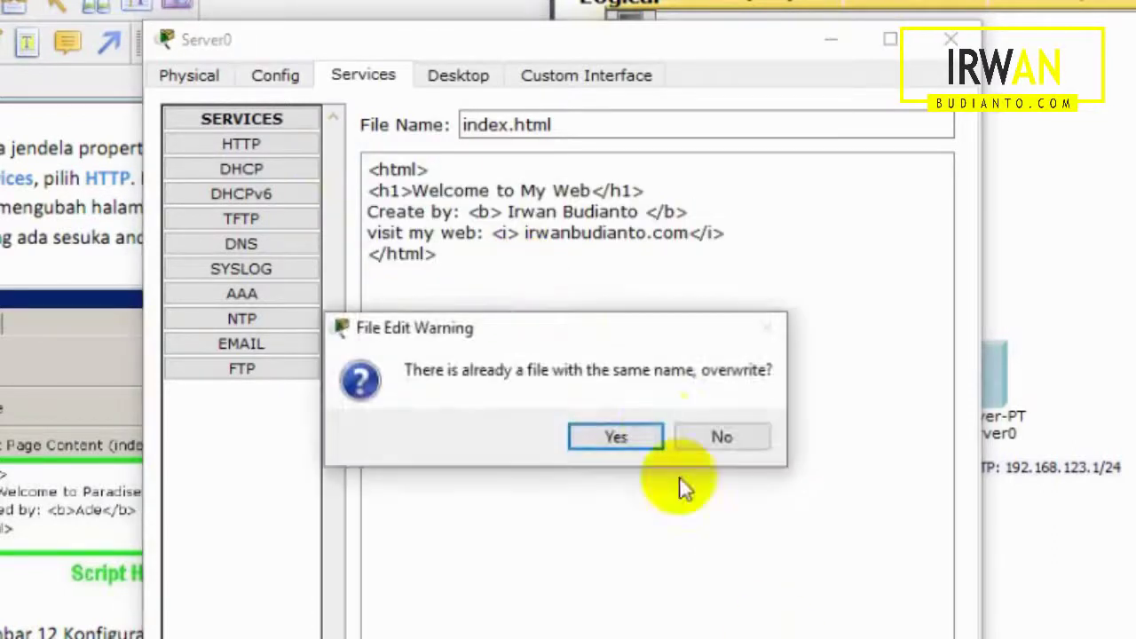
left_click(630, 430)
left_click(249, 138)
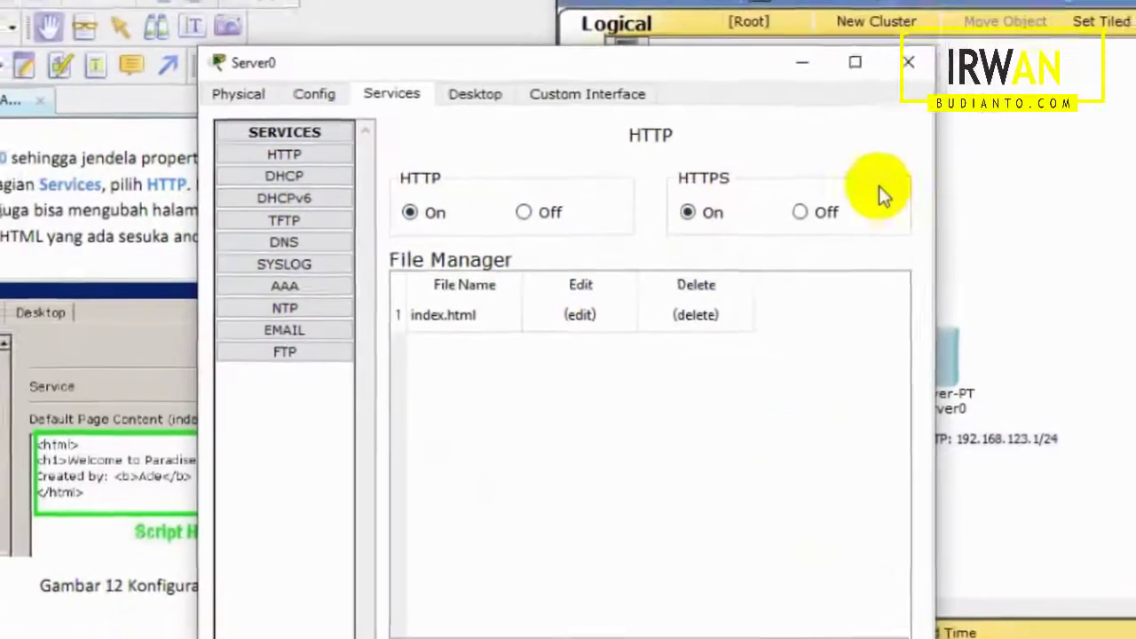
left_click(908, 62)
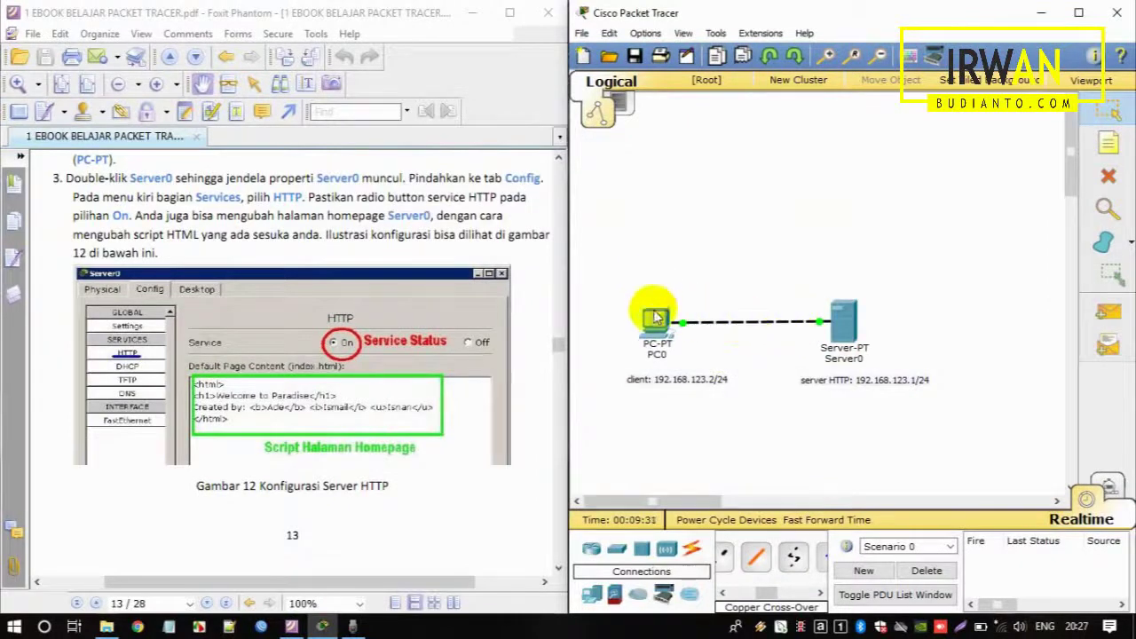
- Load the HTTP server's home page at 192.168.123.1 in PC0's web browser, and close the browser and PC0's window
double_click(655, 317)
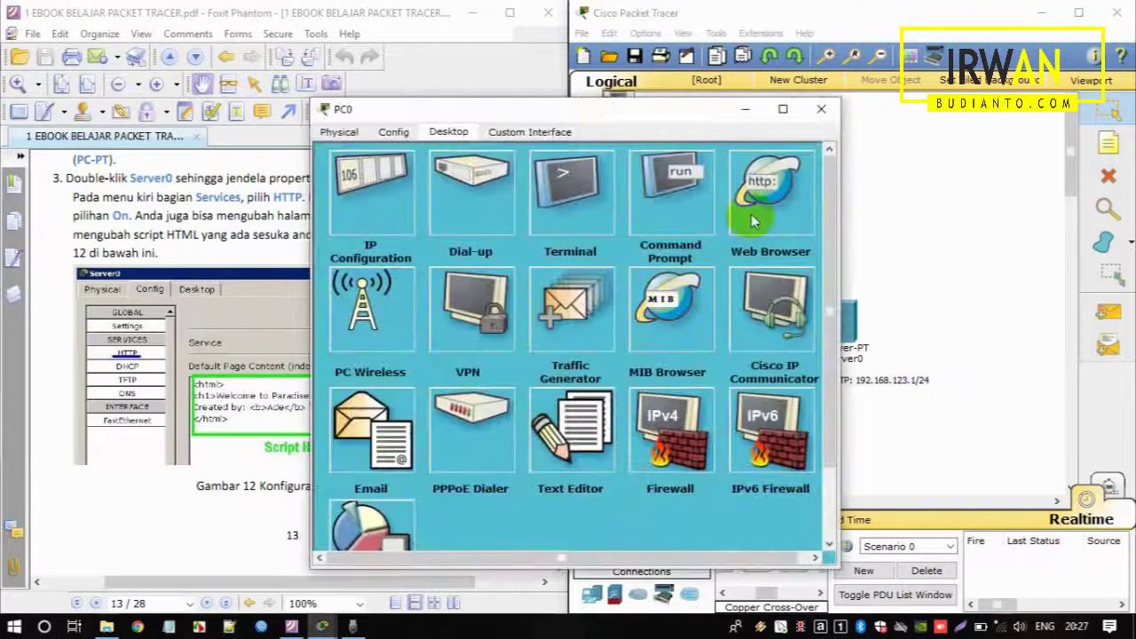
left_click(772, 184)
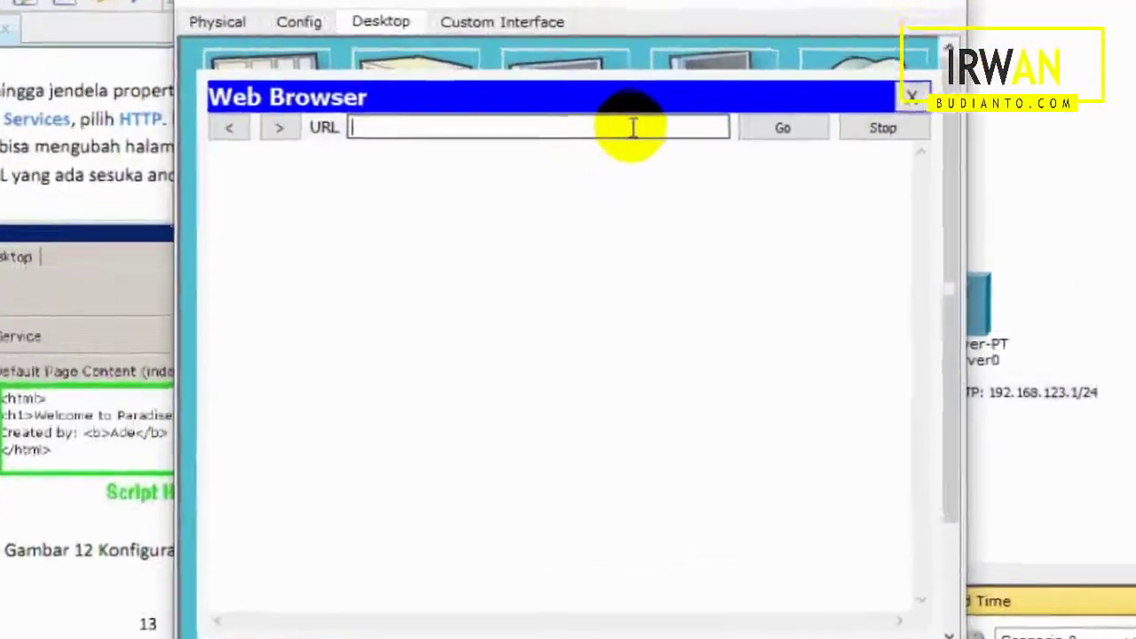
left_click(618, 203)
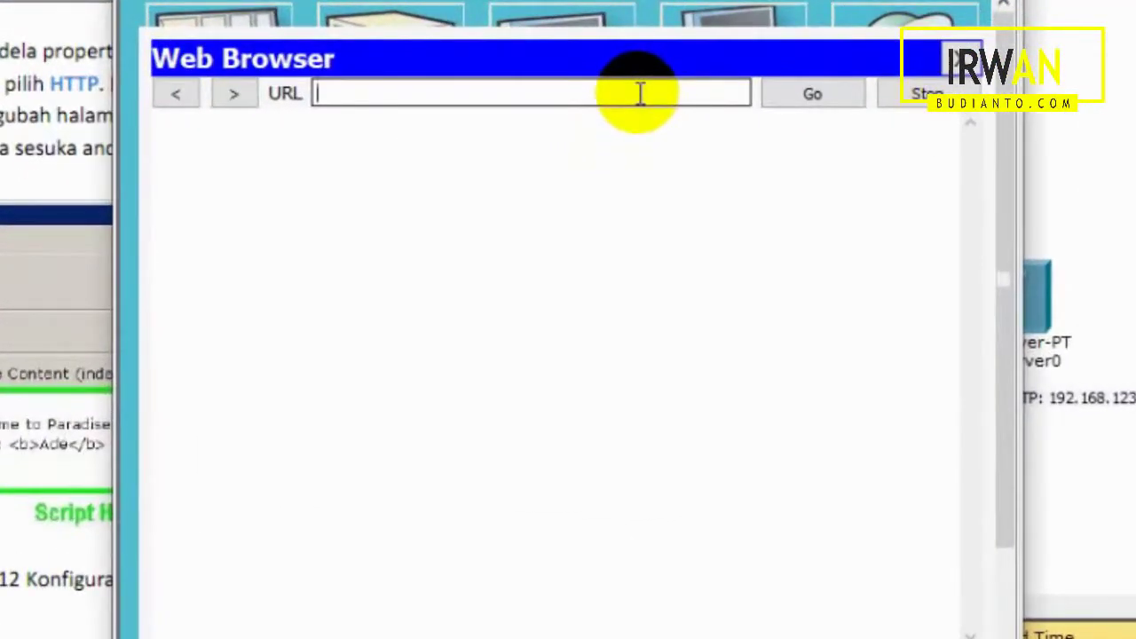
type("192.168")
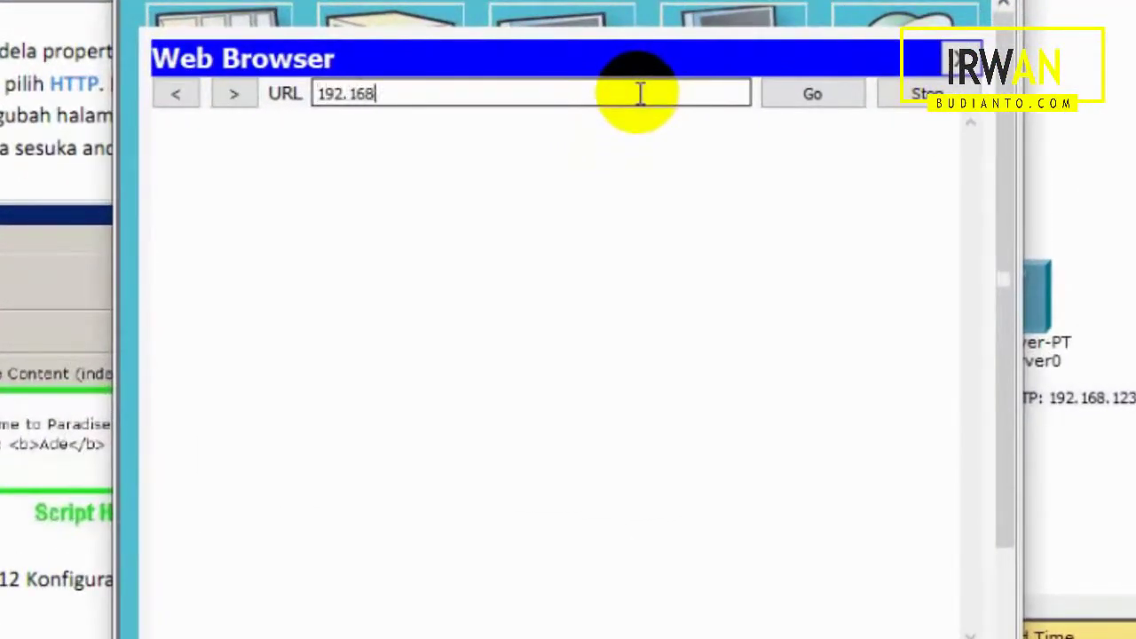
type(".123.1")
key("Return")
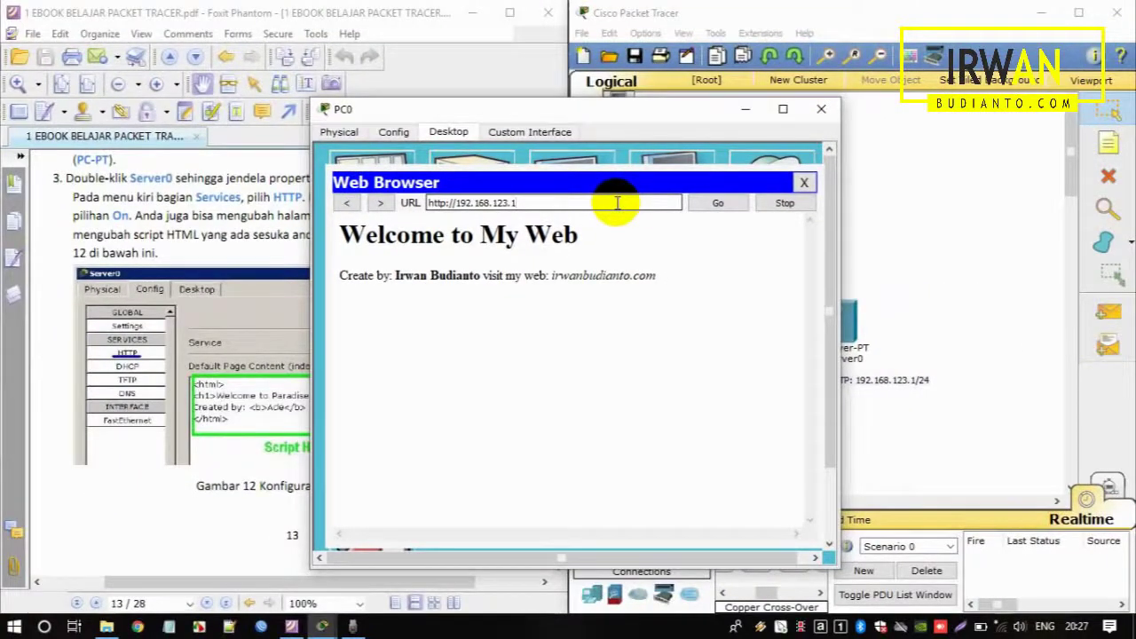
left_click(805, 185)
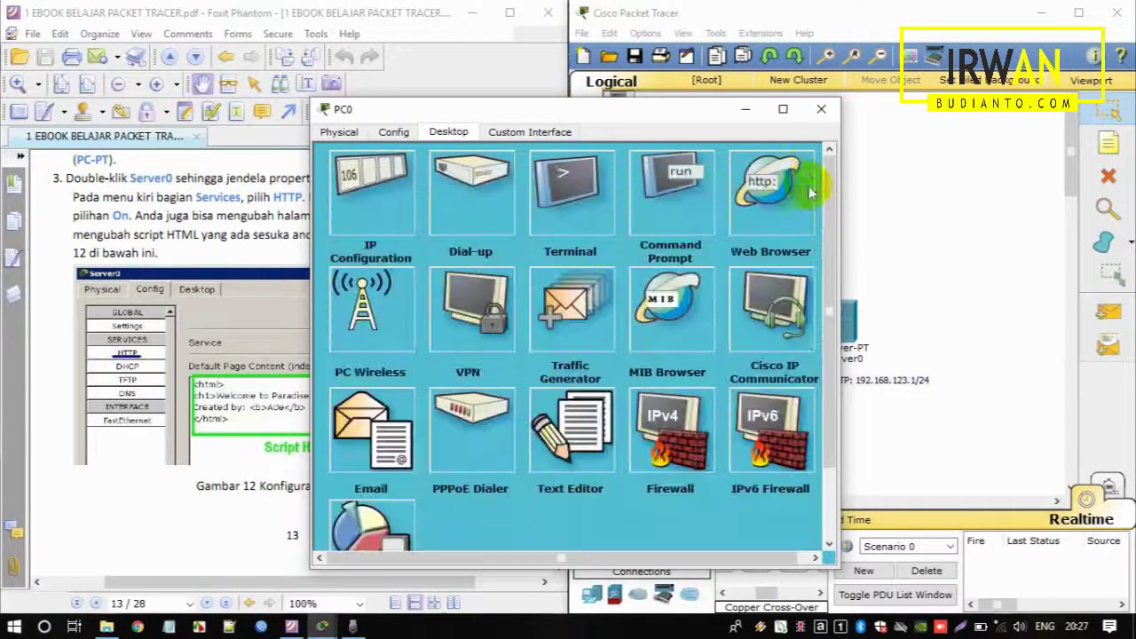
left_click(821, 113)
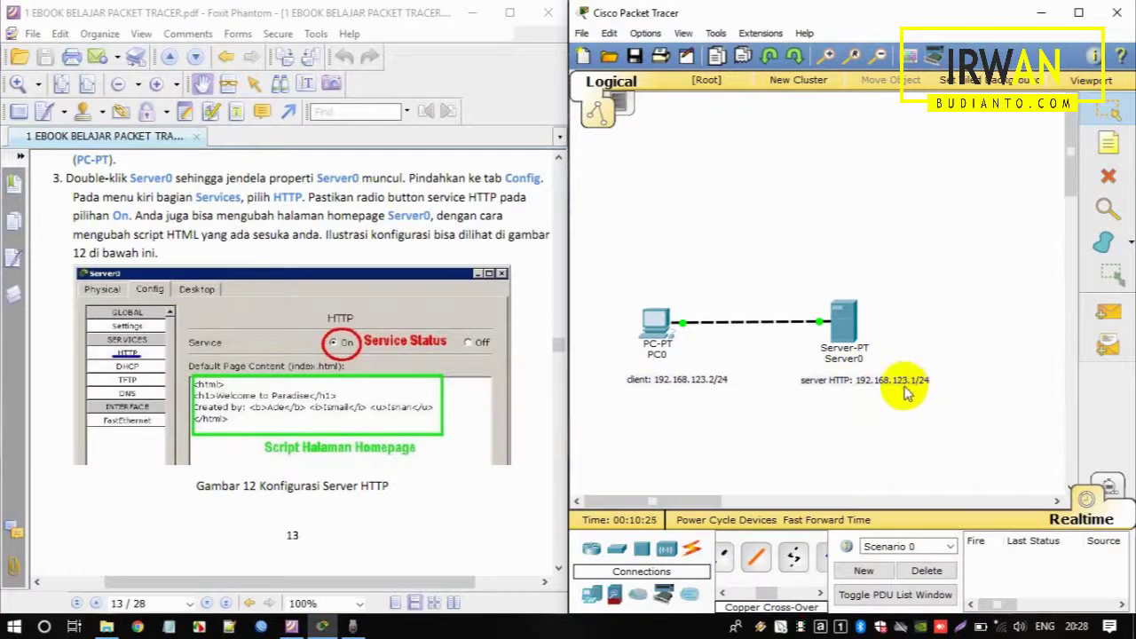
- Reopen PC0's web browser and load the page at 192.168.123.1 again
left_click(645, 324)
left_click(782, 182)
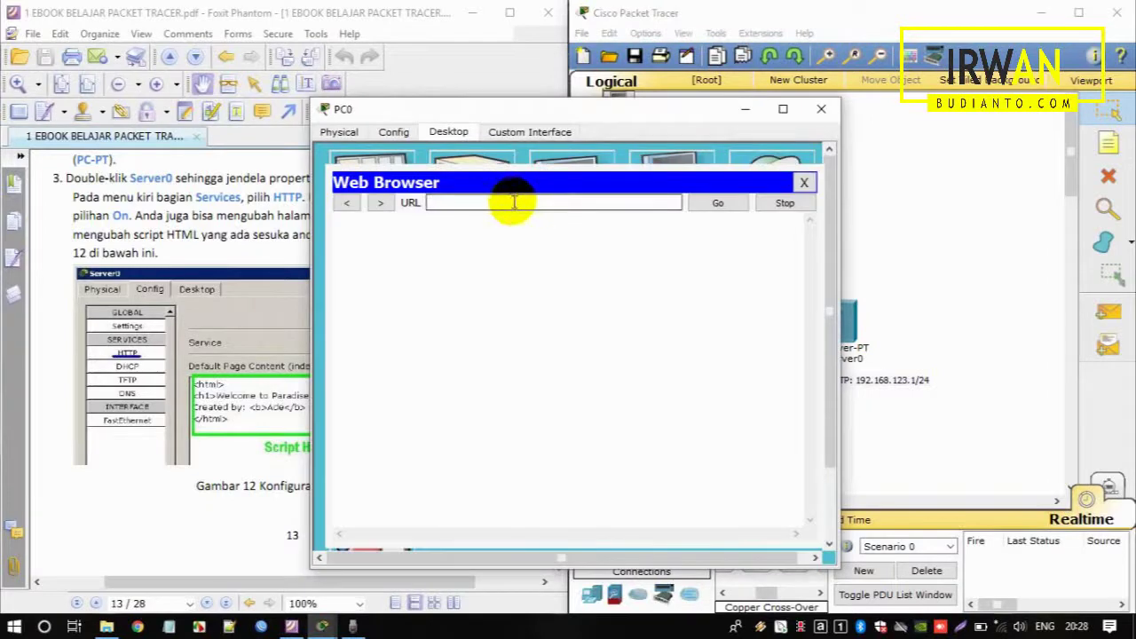
type("192.168.123.1")
key("Return")
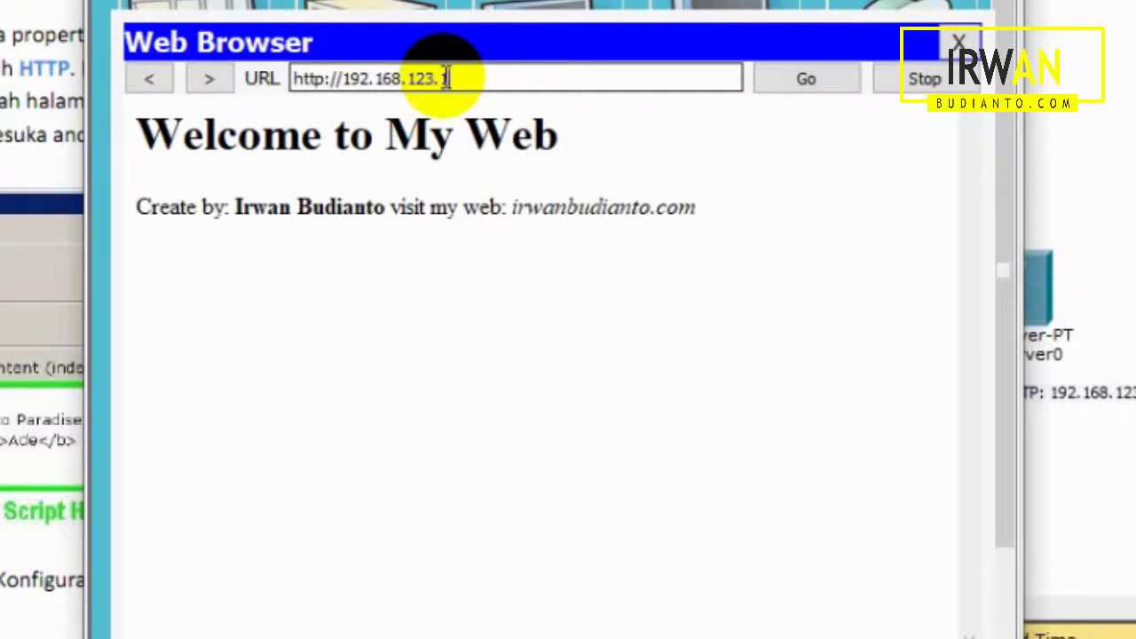
- Try to open the author's website domain name in place of the IP address, and close the web browser
triple_click(464, 76)
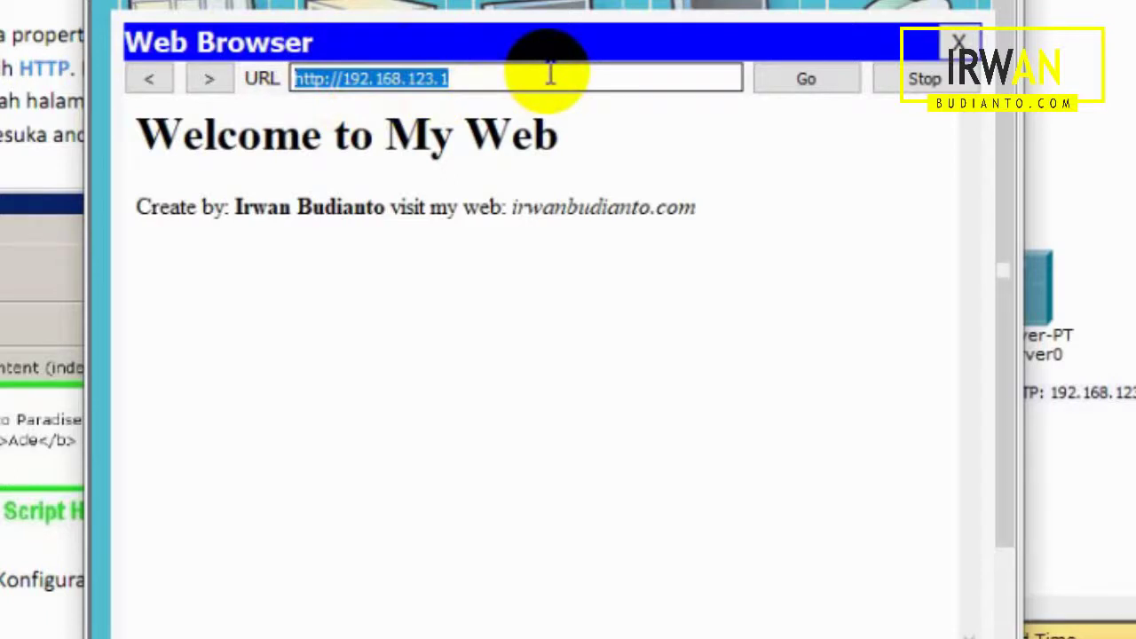
type("irwan")
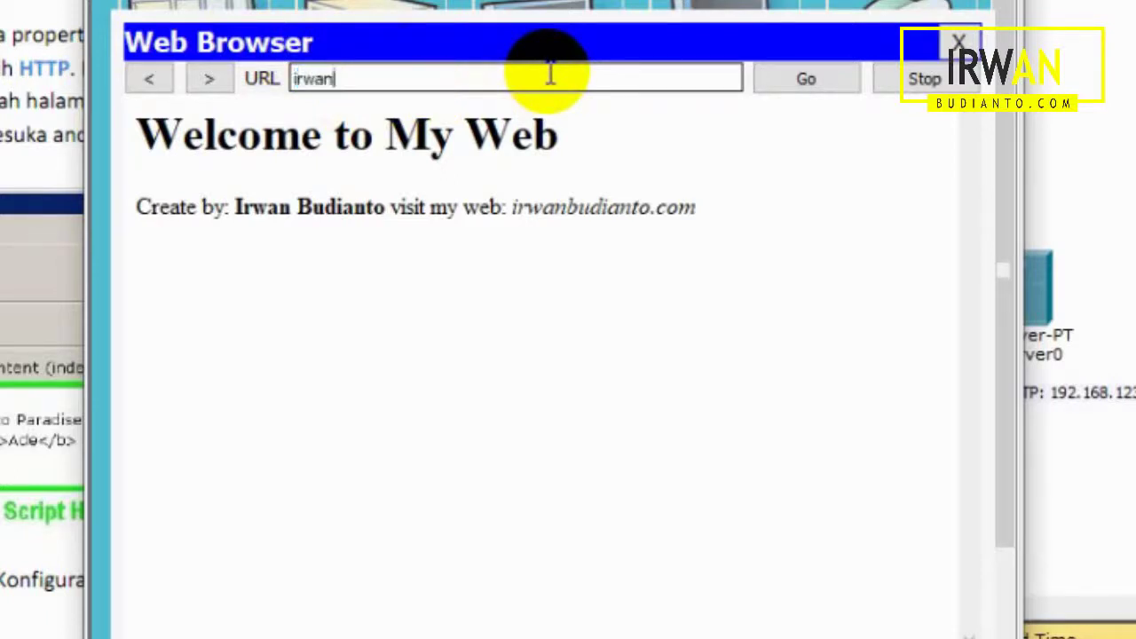
type("budianto.com")
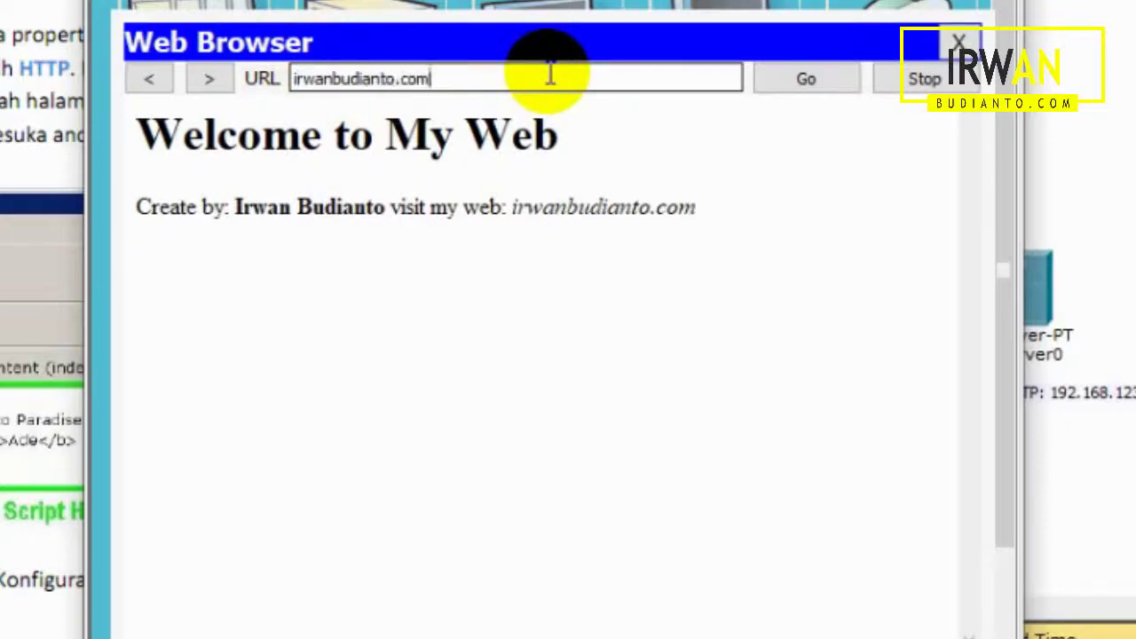
key("Return")
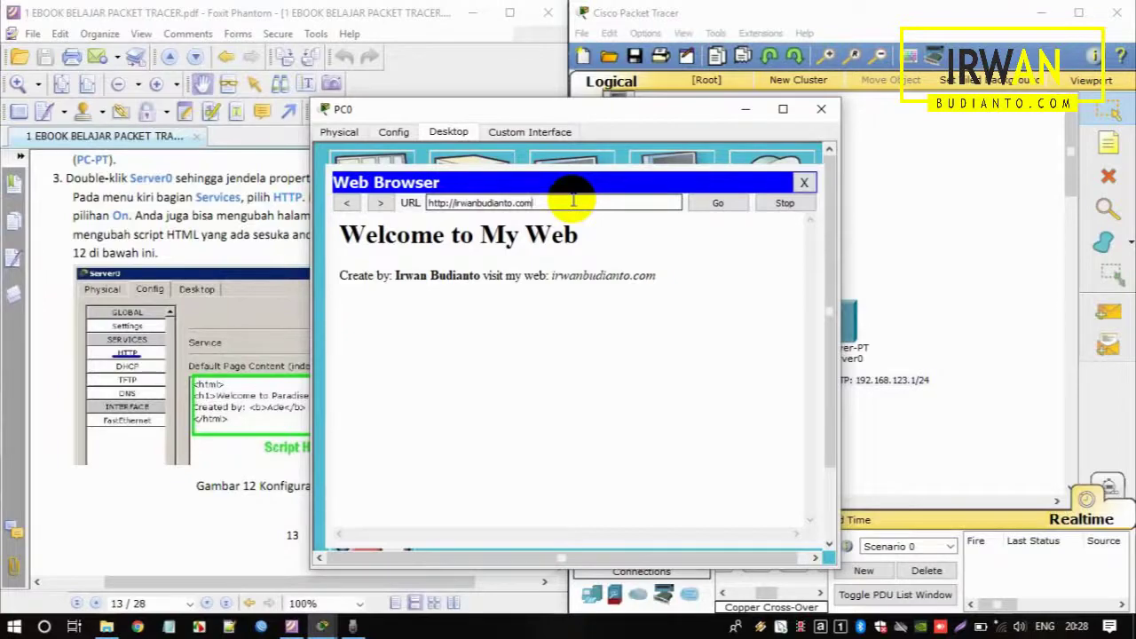
left_click(803, 182)
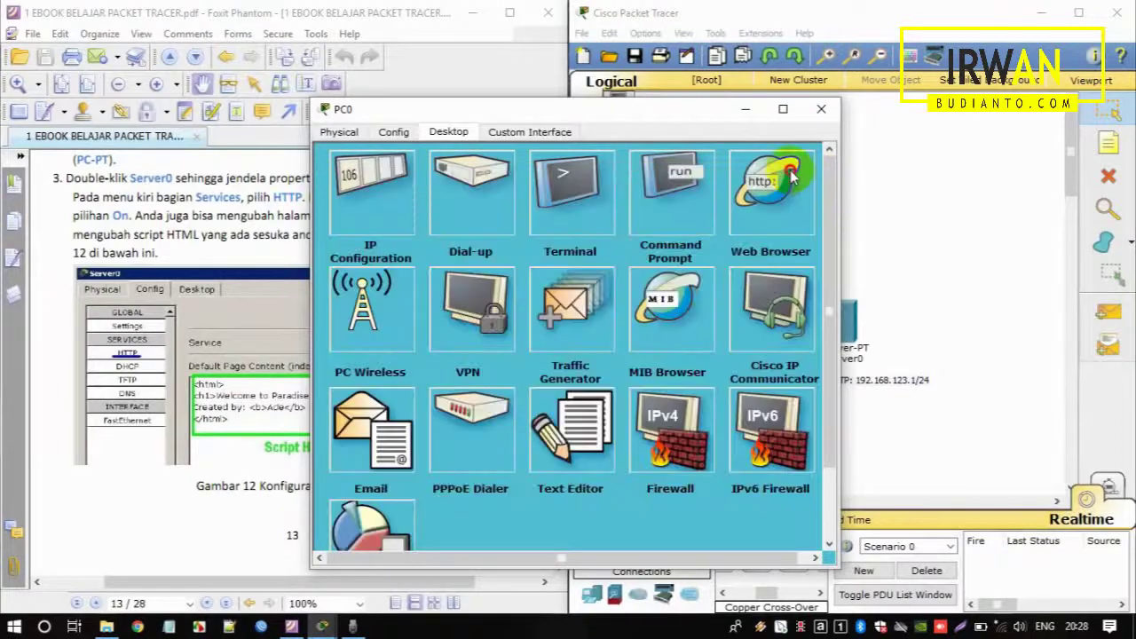
- Try the author's domain name once more in a freshly opened web browser on PC0, and close the browser
left_click(792, 178)
left_click(642, 198)
type("i")
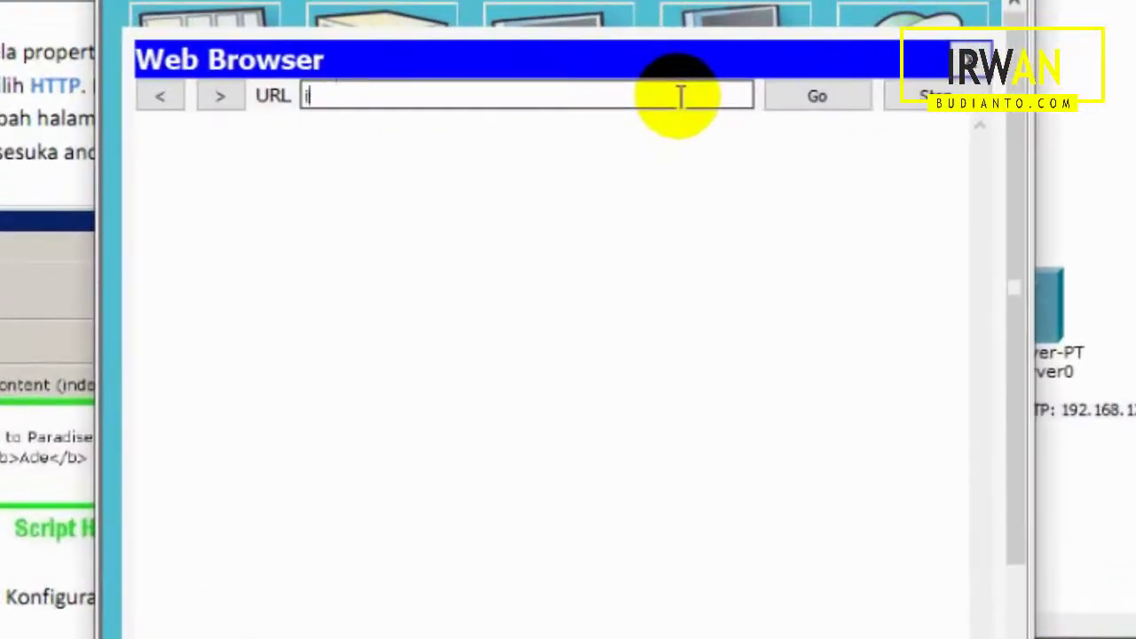
type("rwanbudianto")
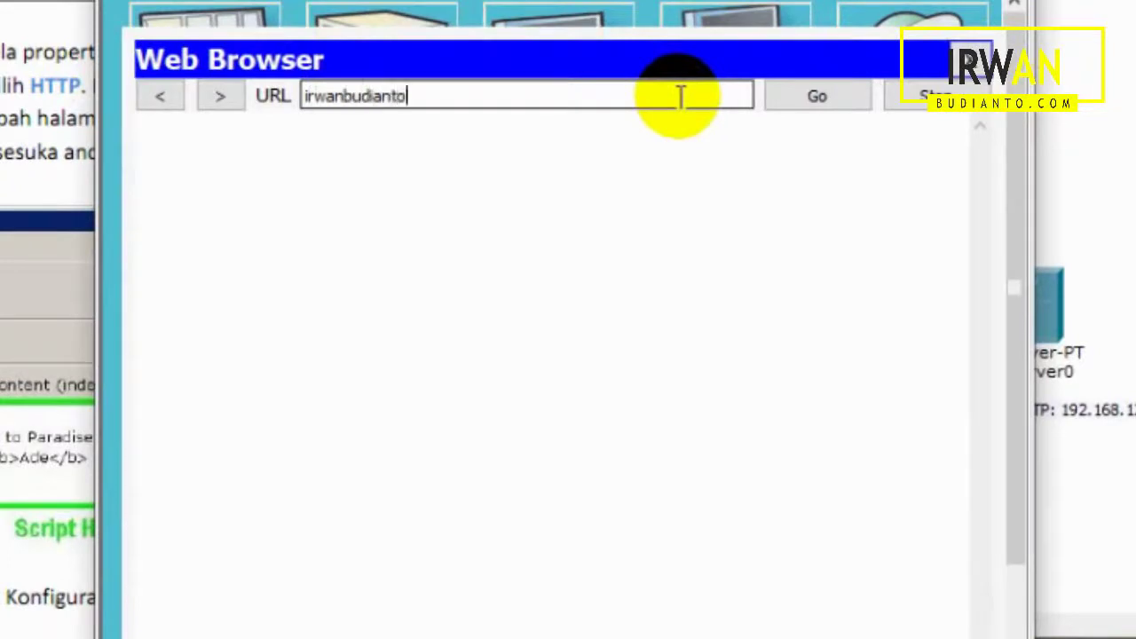
type(".com")
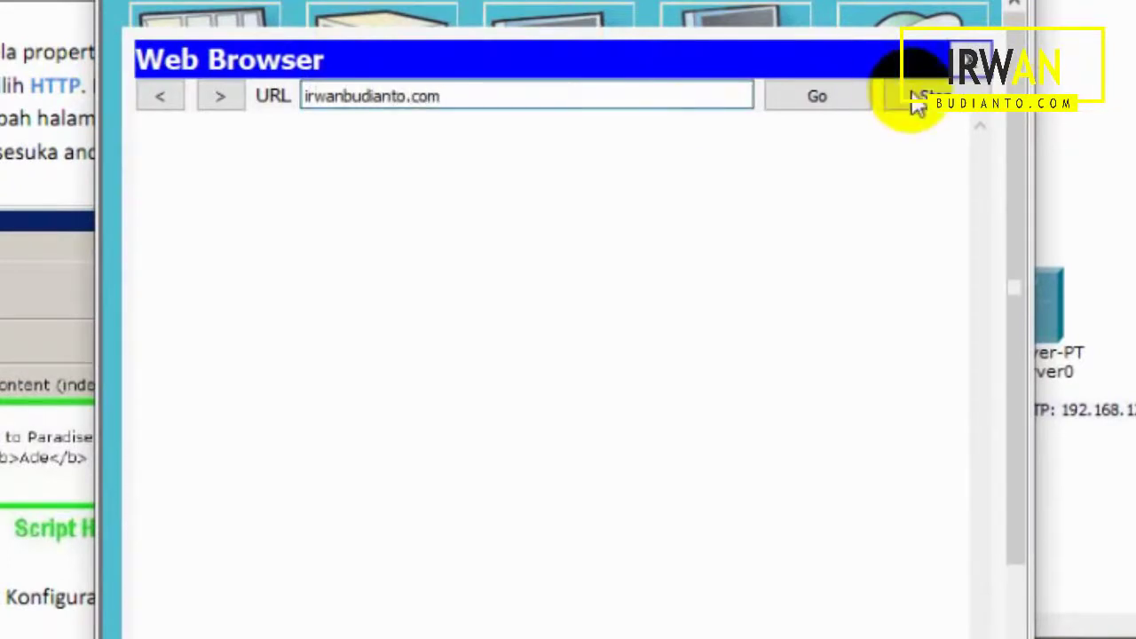
left_click(843, 100)
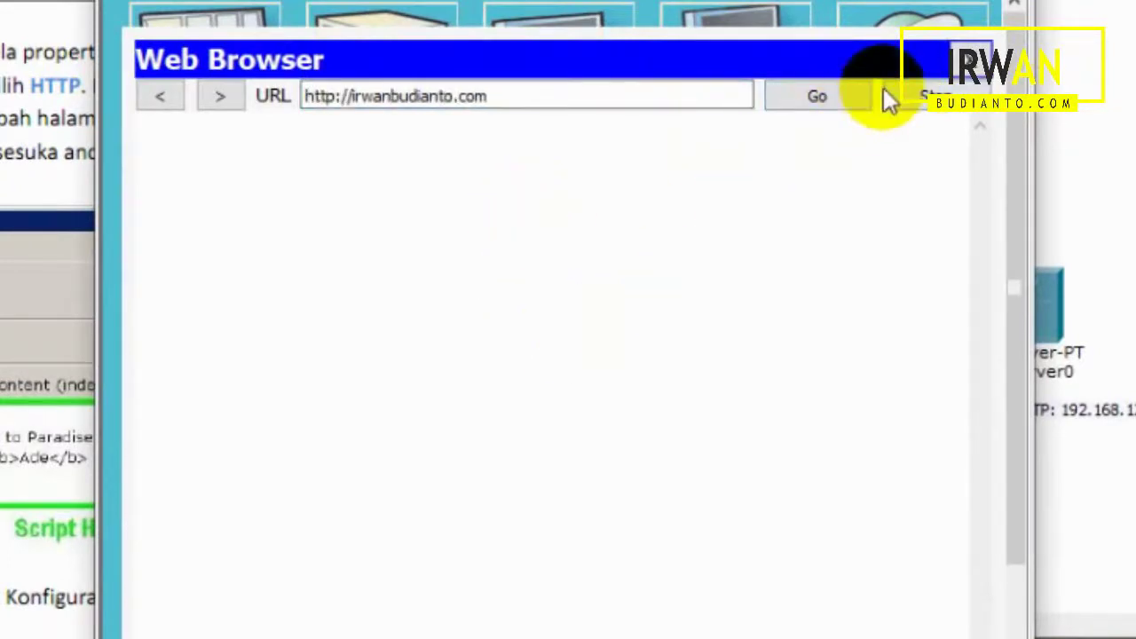
left_click(977, 56)
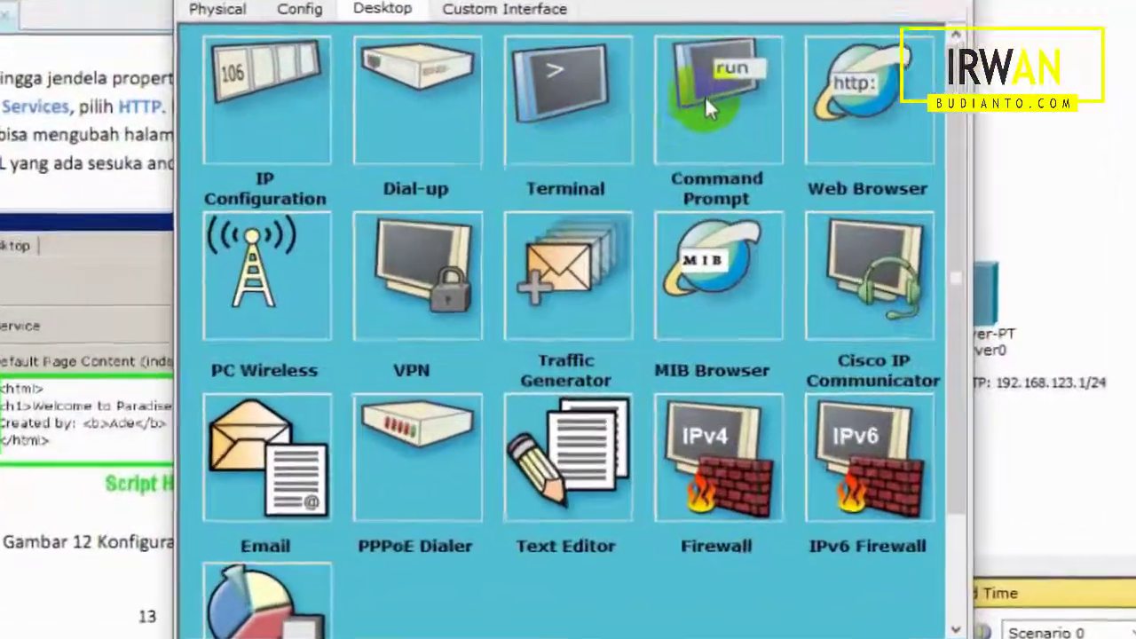
- Run nslookup for the author's website domain in PC0's command prompt, and close the prompt and PC0's window
left_click(677, 178)
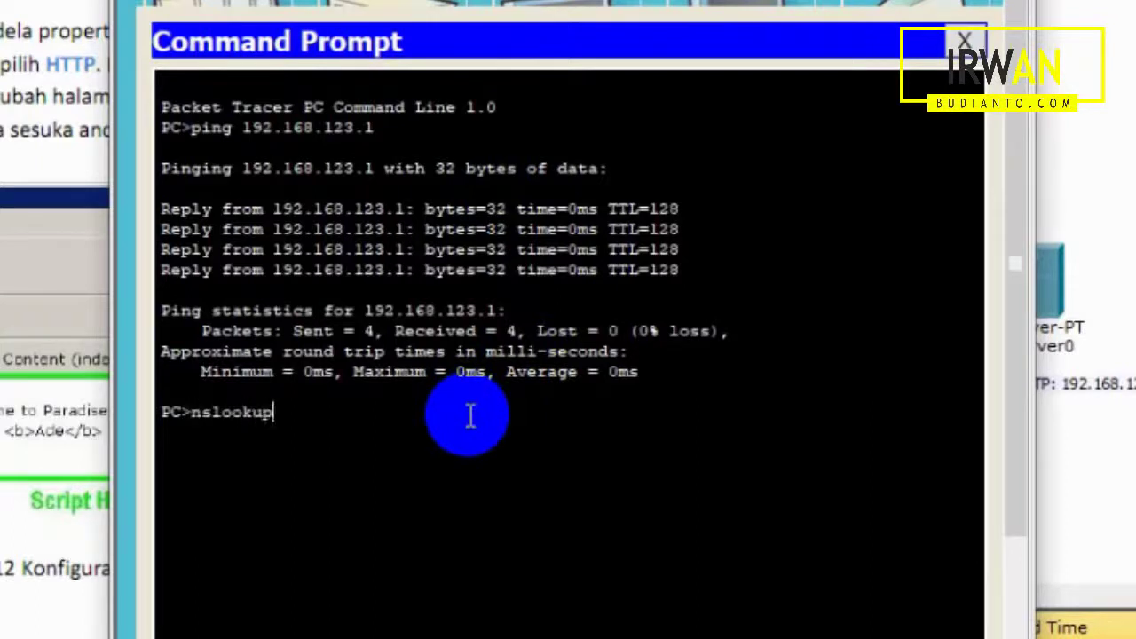
type("nslookup irwanbudianto.")
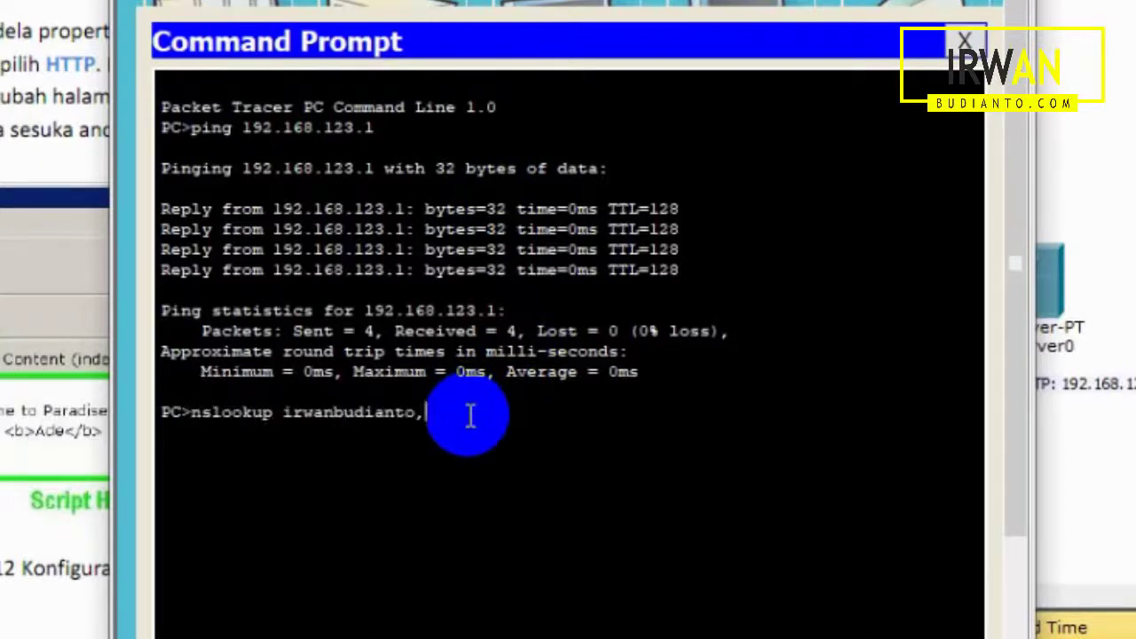
type("com")
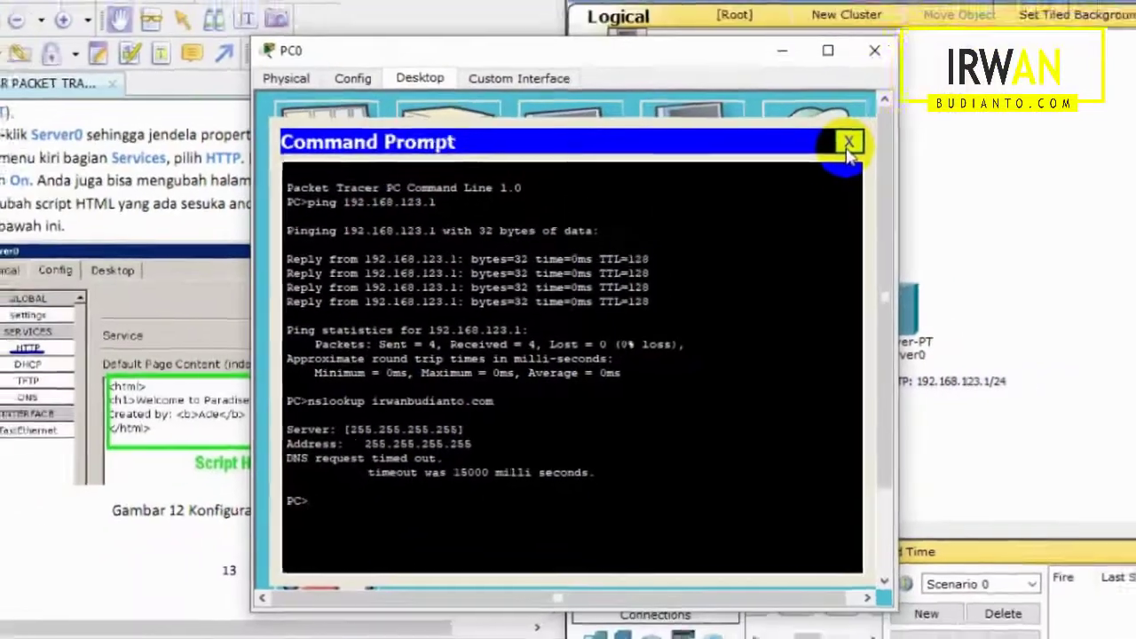
left_click(965, 40)
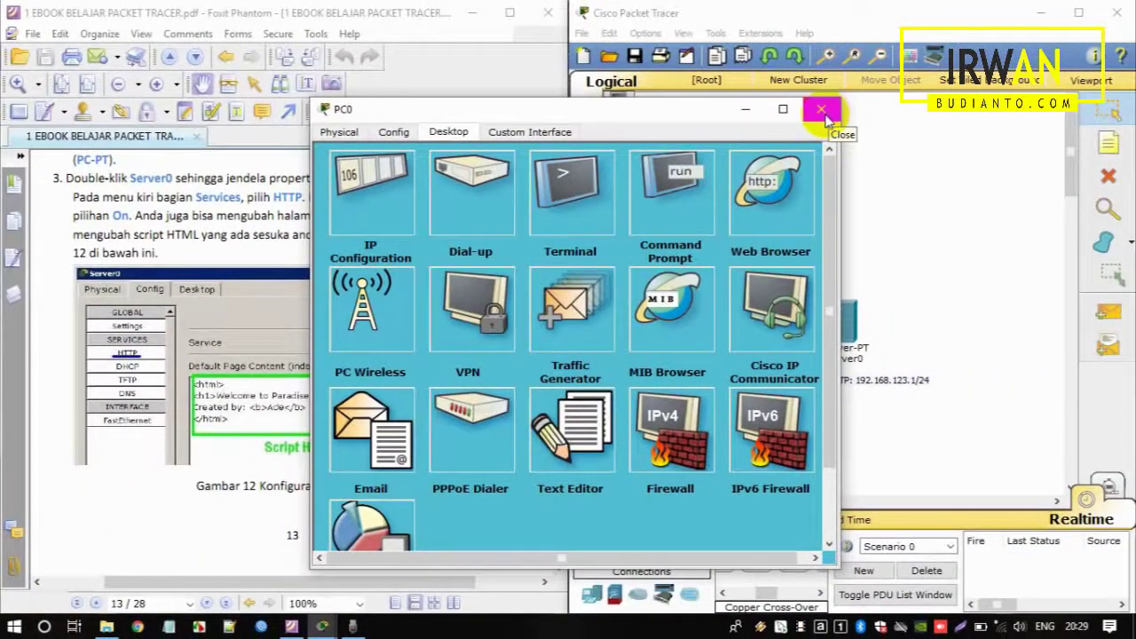
left_click(821, 110)
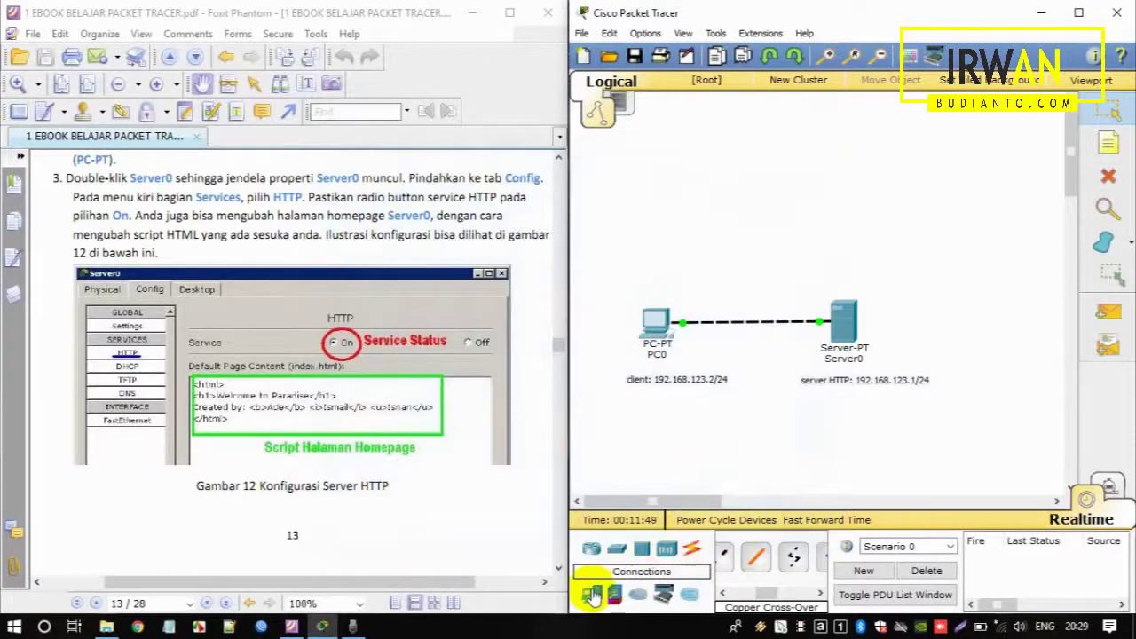
- Add a second generic server above the existing devices and place the note "DNS server : 192.168.123.3/24" just above it
left_click(590, 595)
left_click_drag(807, 555, 810, 166)
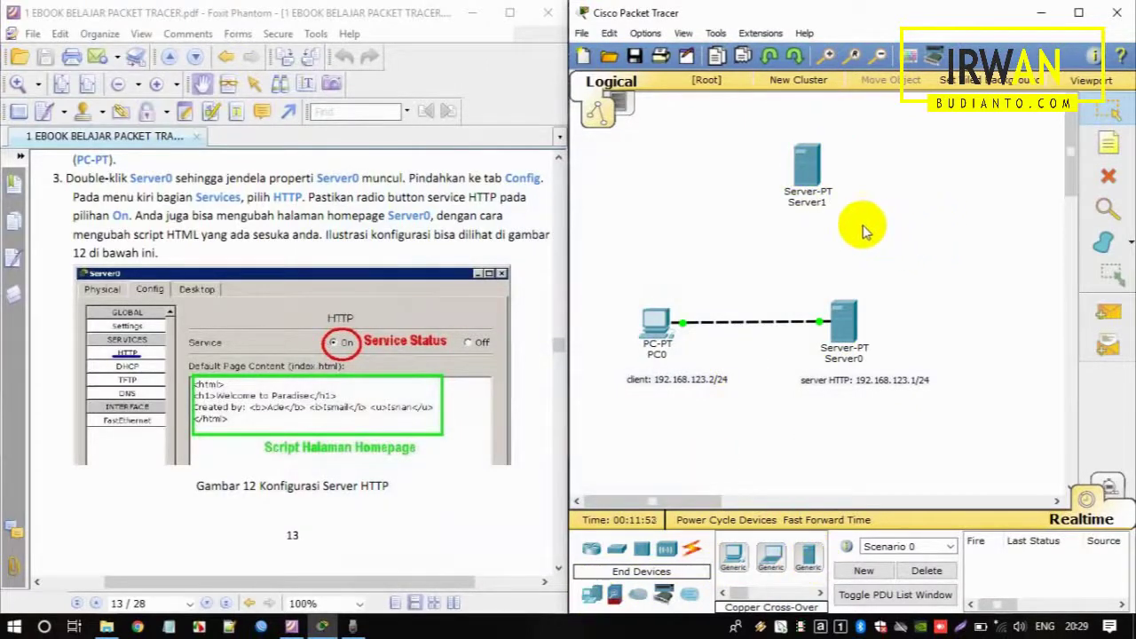
left_click(1109, 144)
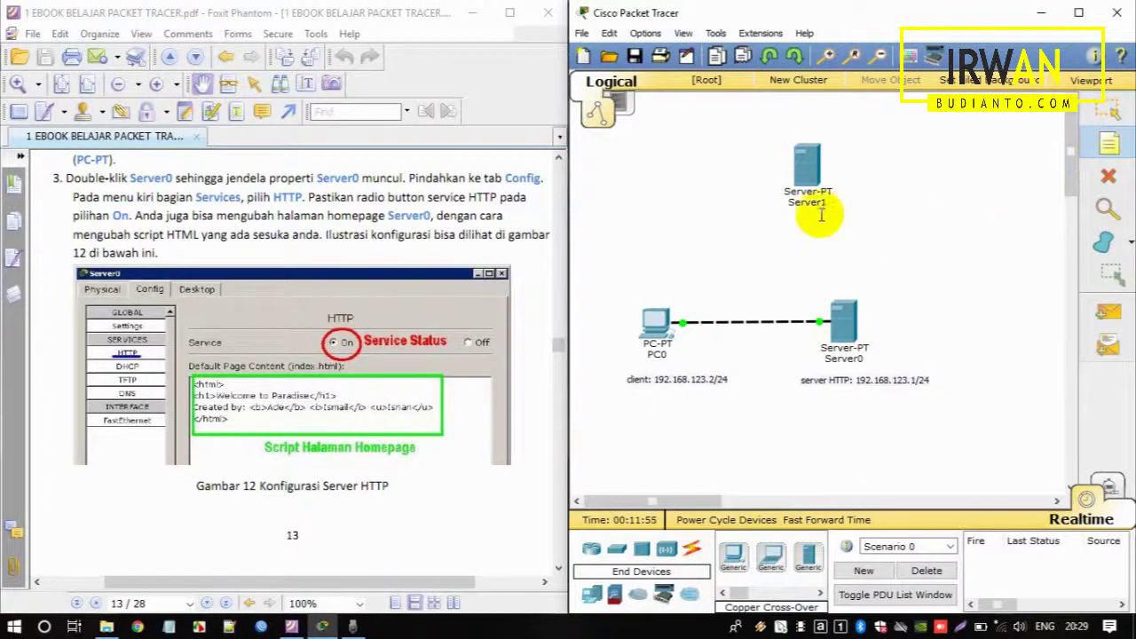
left_click(799, 229)
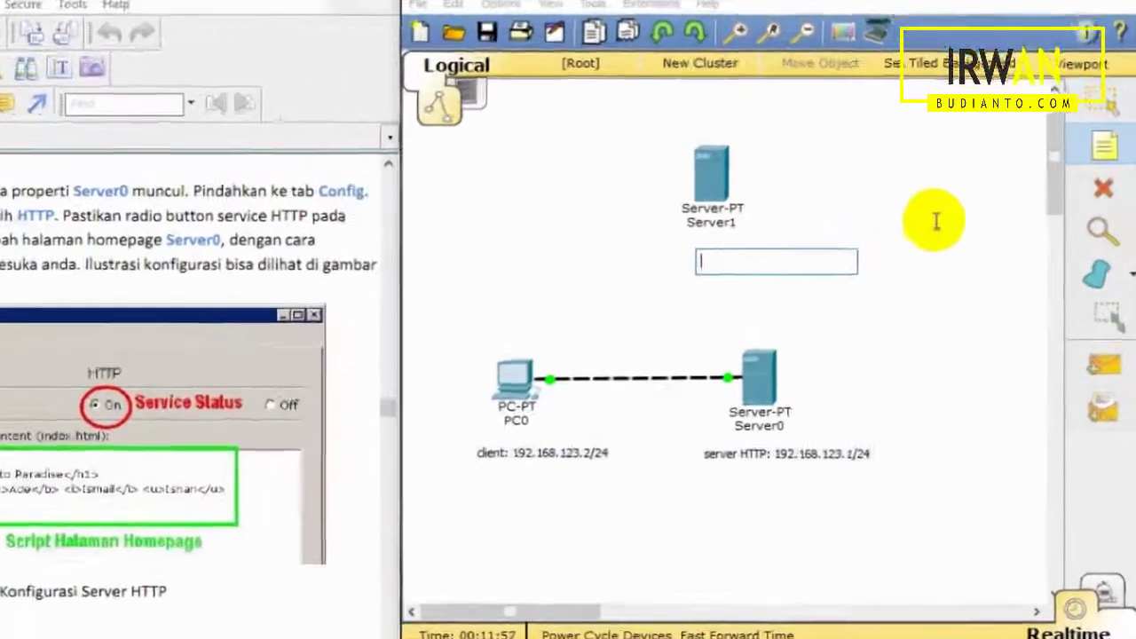
type("DNS server :")
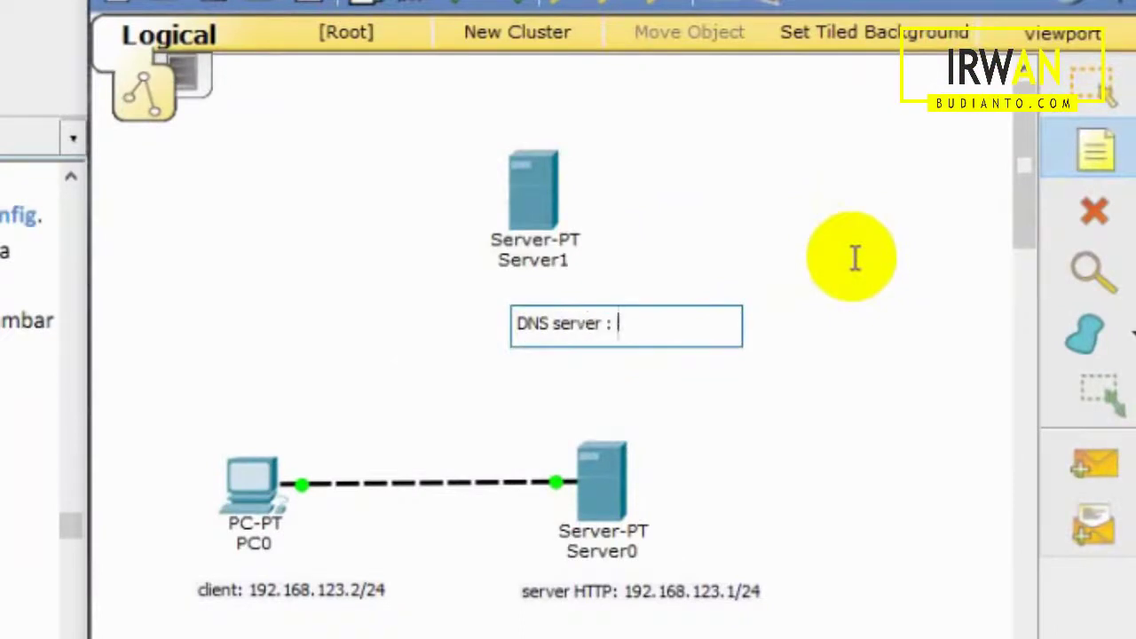
type(" 192.168.123.")
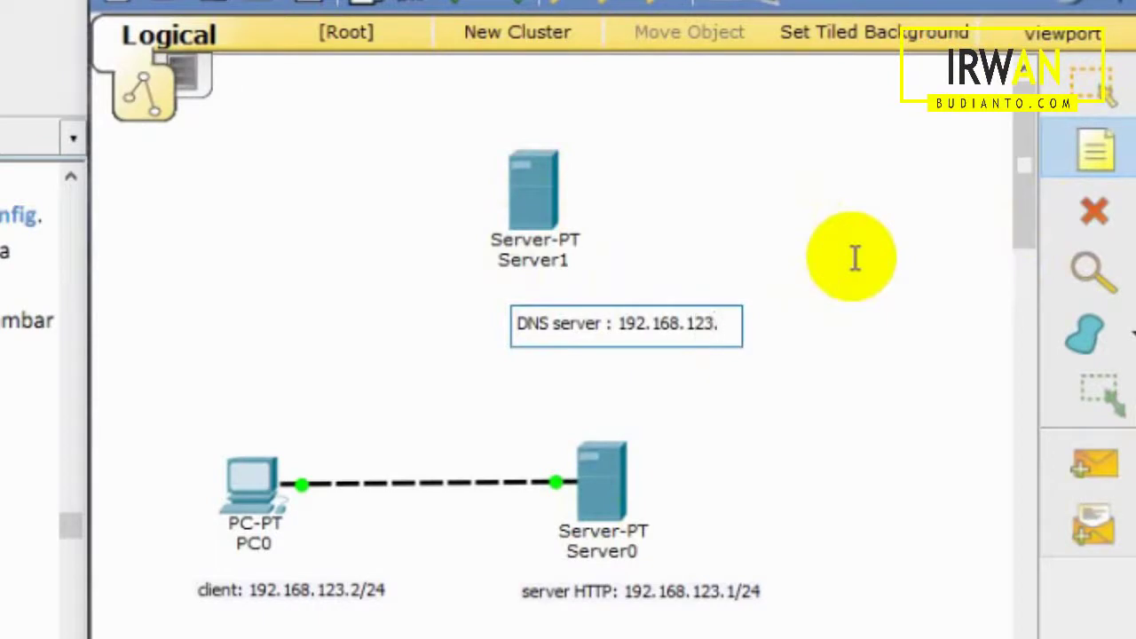
type("3/24")
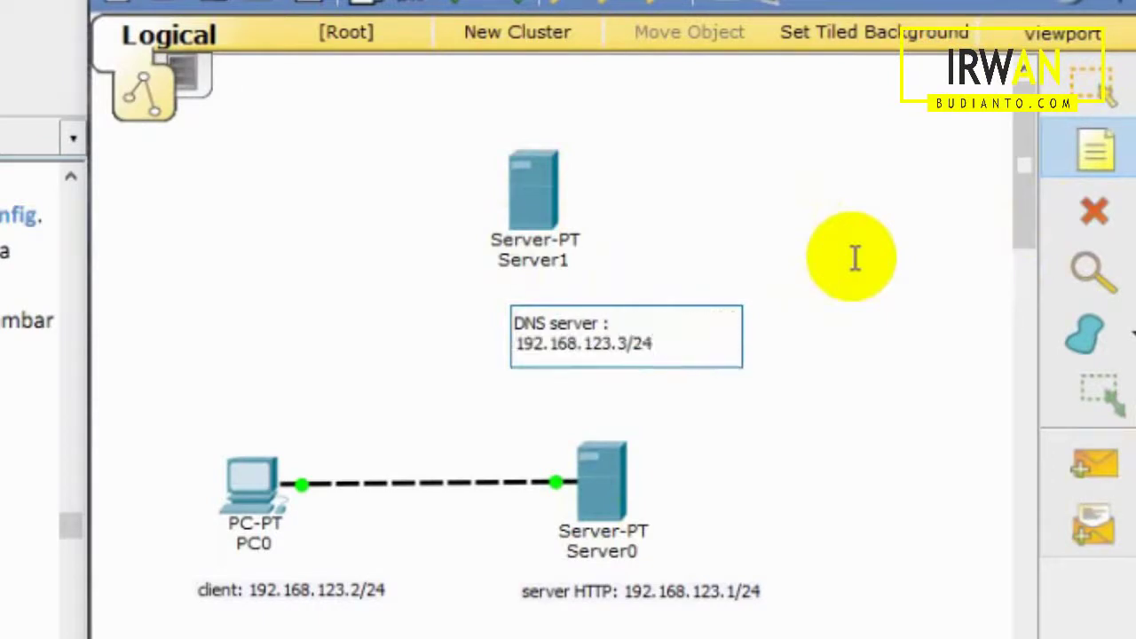
left_click(832, 226)
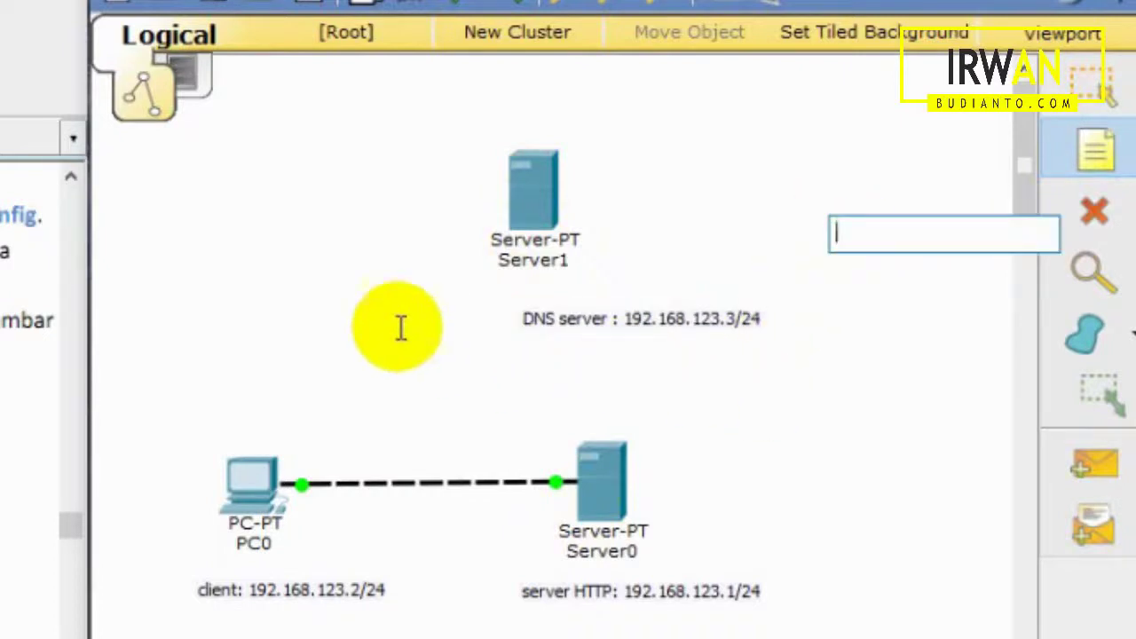
left_click(1096, 87)
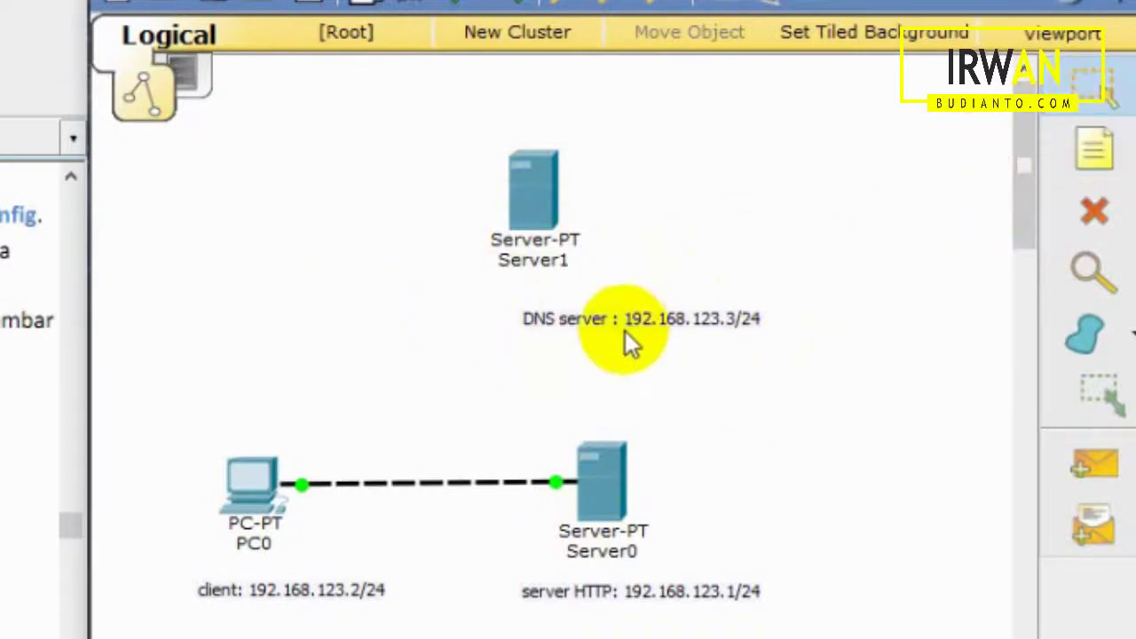
left_click_drag(625, 330, 595, 146)
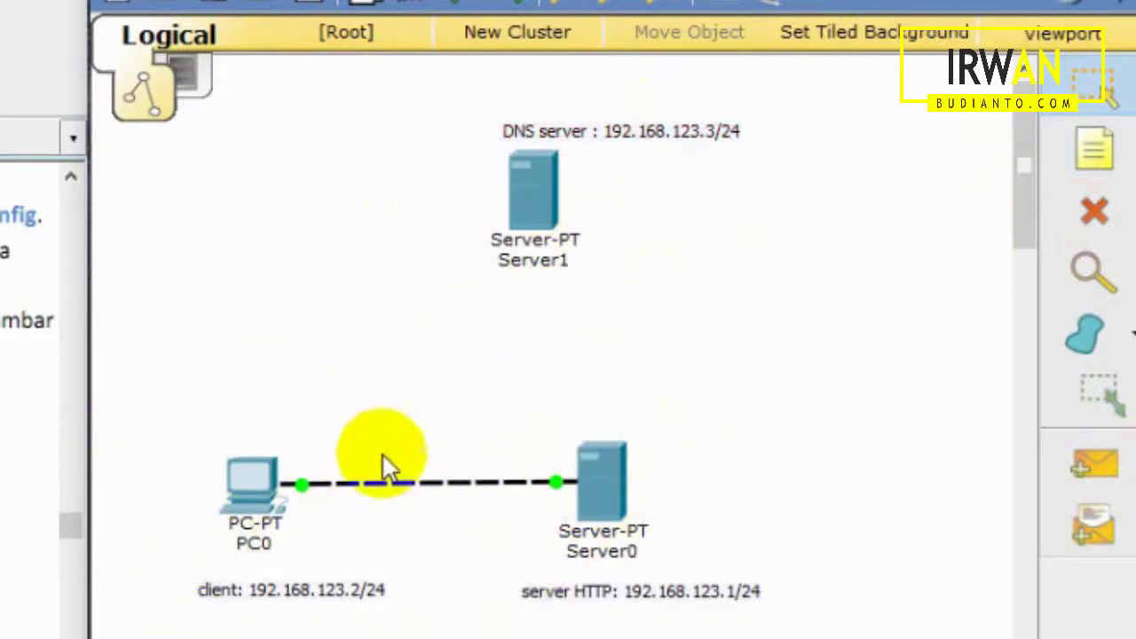
- Delete the crossover cable between PC0 and Server0
left_click(1094, 212)
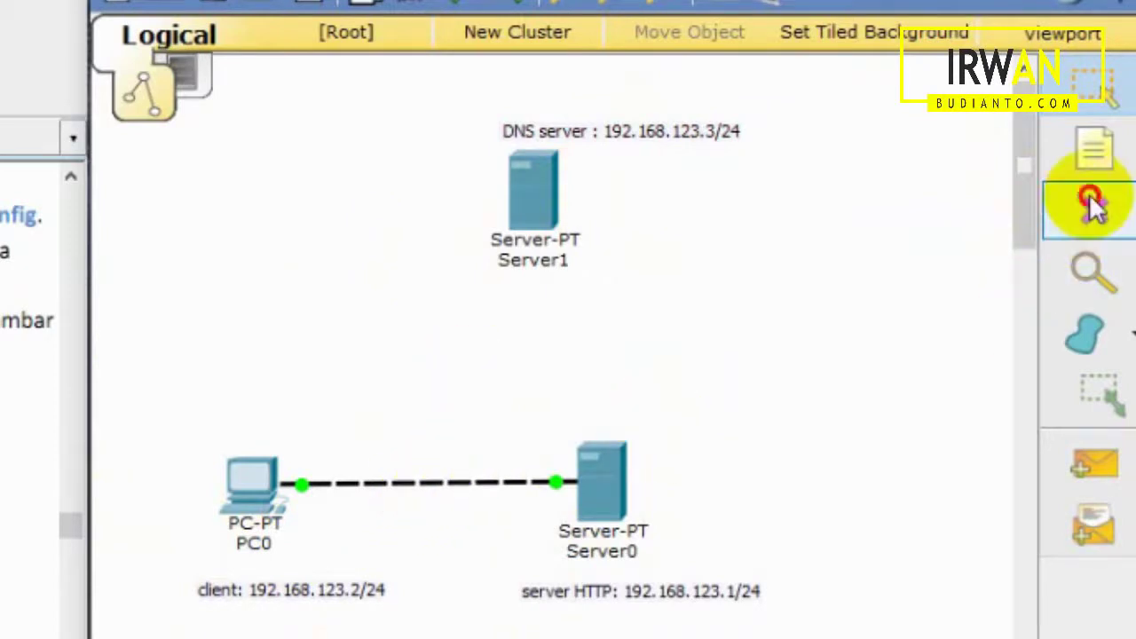
left_click(447, 485)
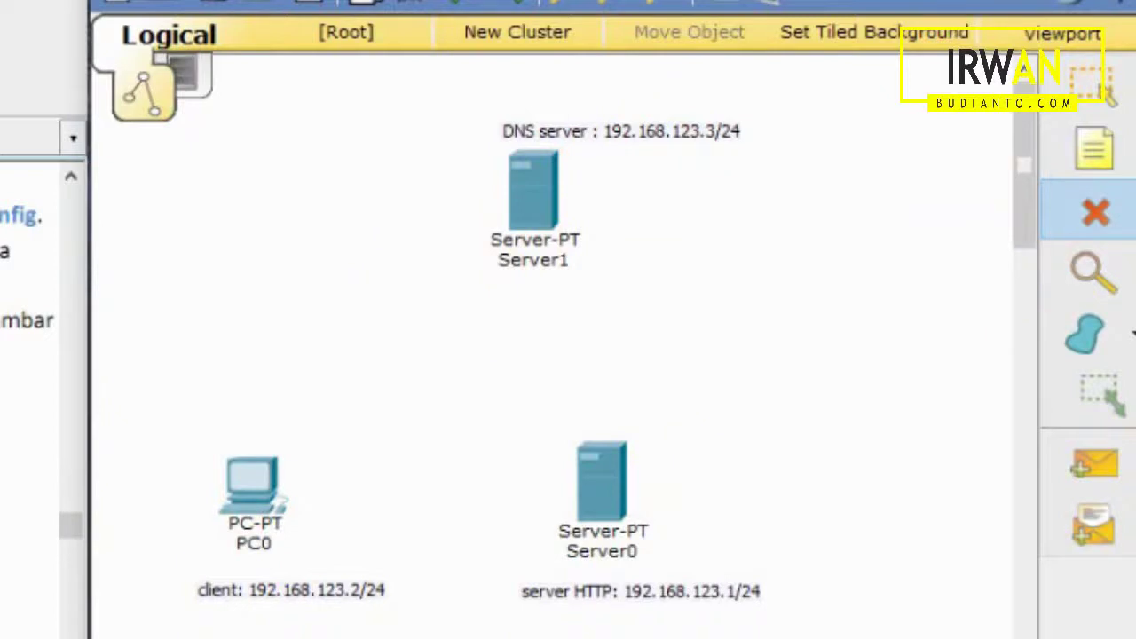
- Place a 2950-24 switch between PC0 and Server0 and connect PC0 to it with a copper straight-through cable
left_click(423, 393)
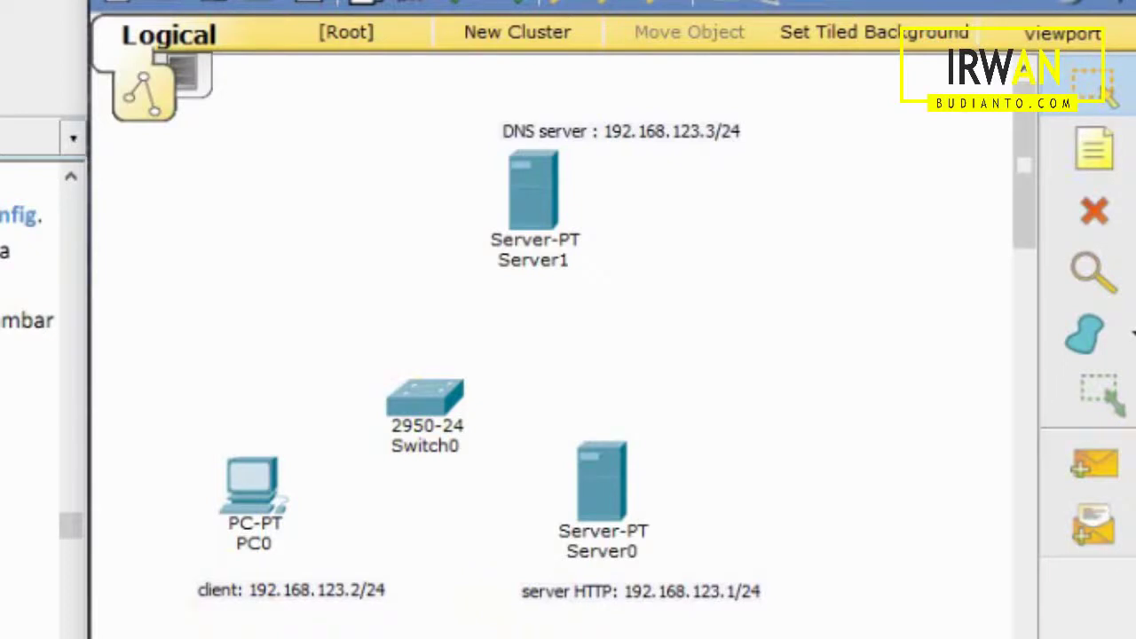
left_click(256, 510)
left_click(380, 541)
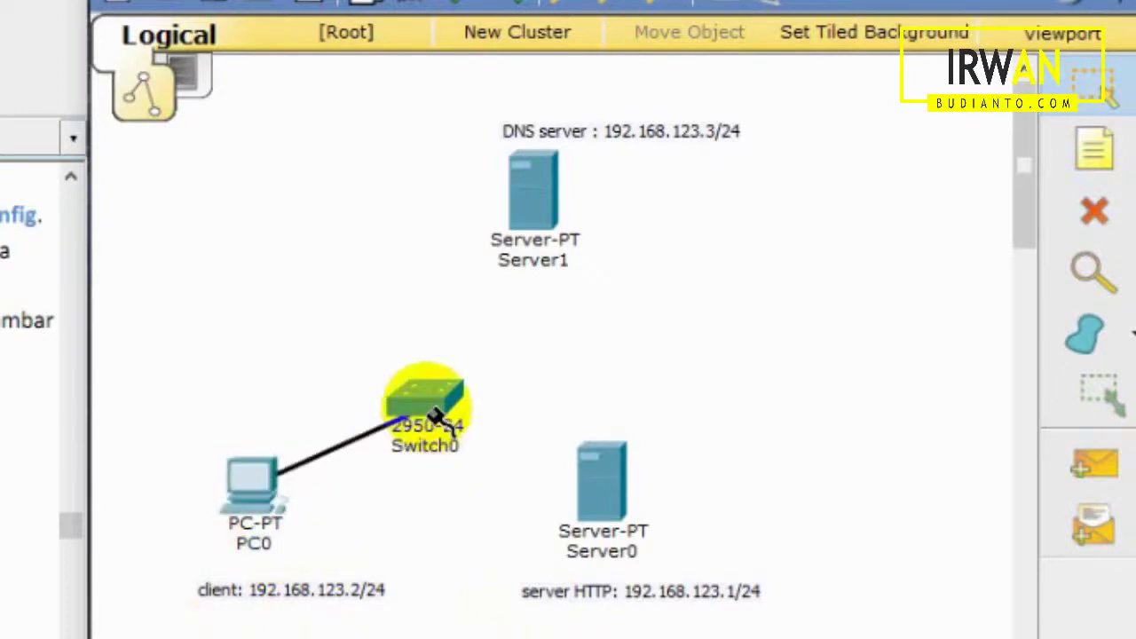
left_click(418, 406)
left_click(551, 36)
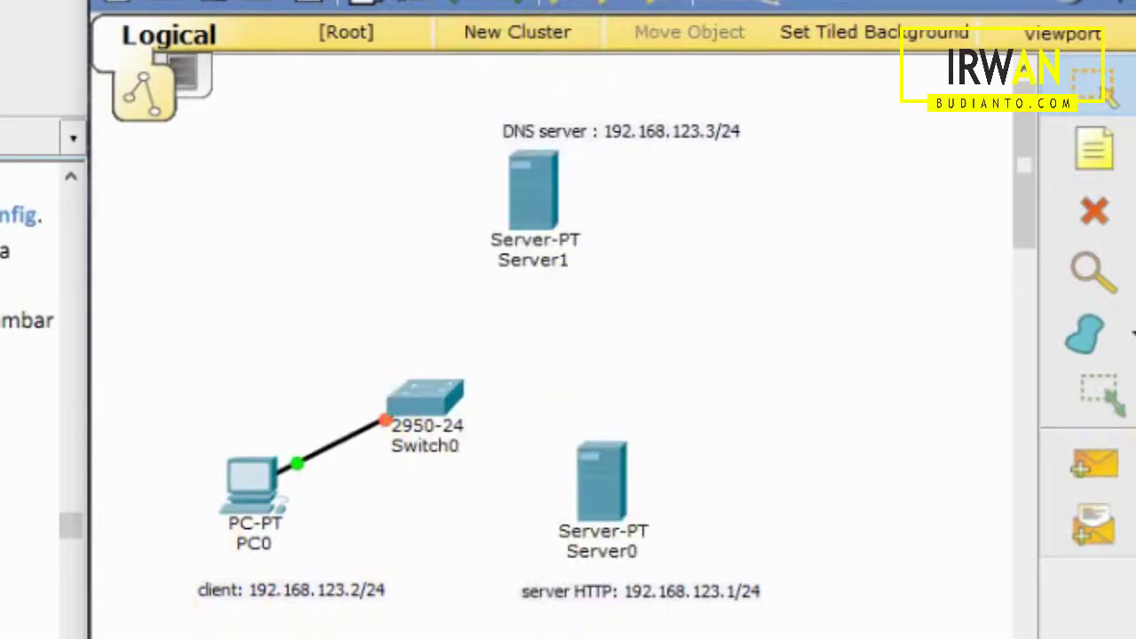
- Connect the FastEthernet0 ports of Server0 and Server1 to Switch0 with copper straight-through cables
left_click(621, 507)
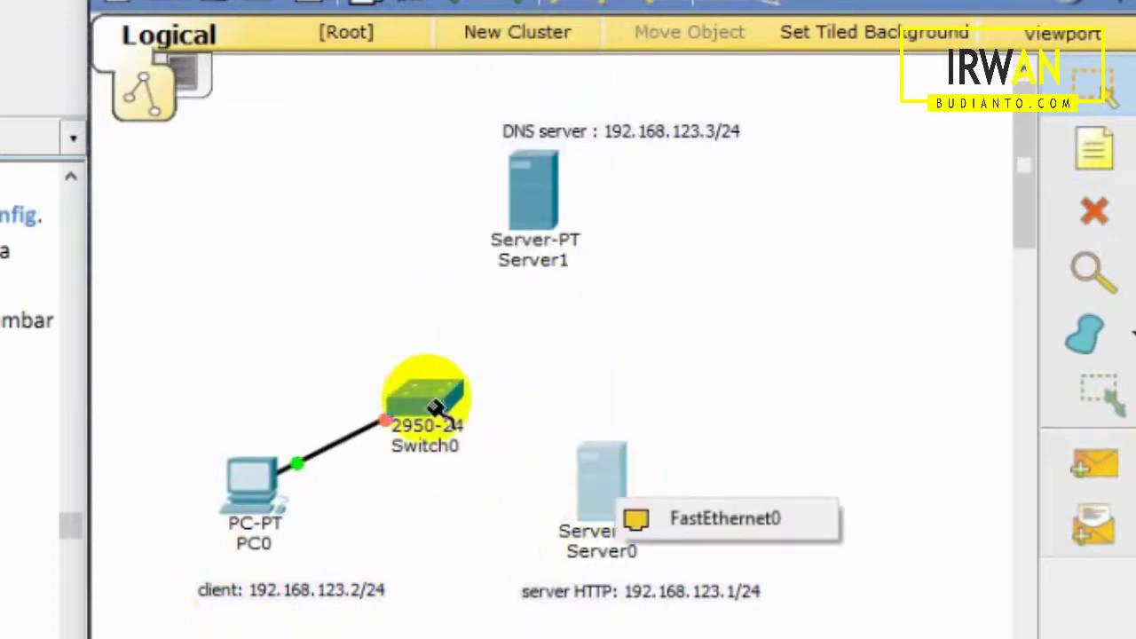
left_click(803, 533)
left_click(444, 418)
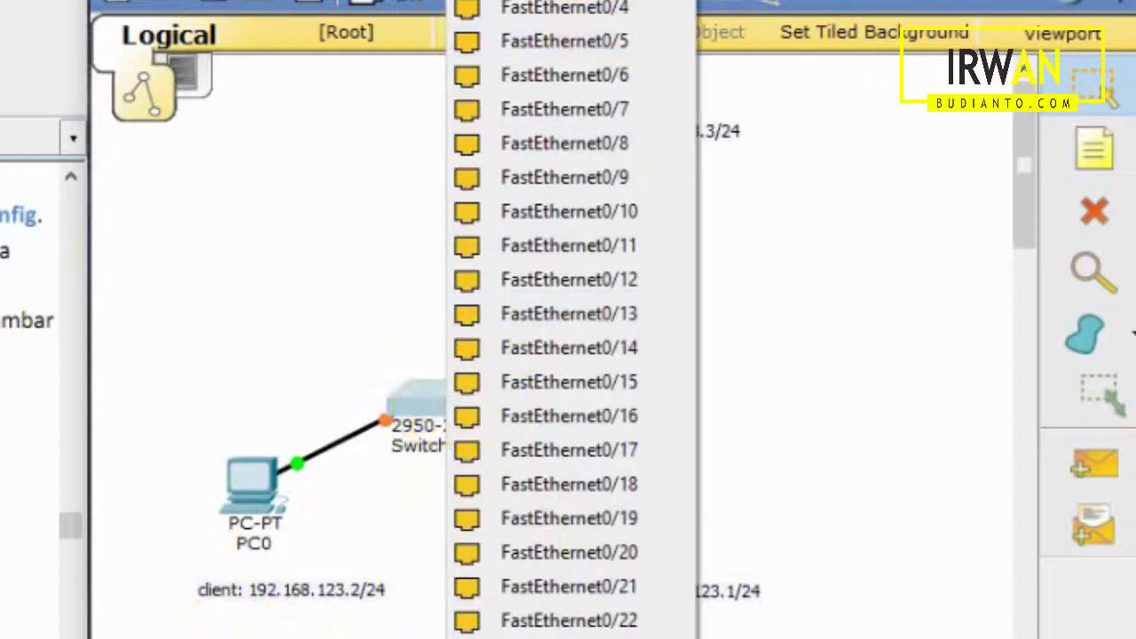
left_click(452, 408)
left_click(502, 183)
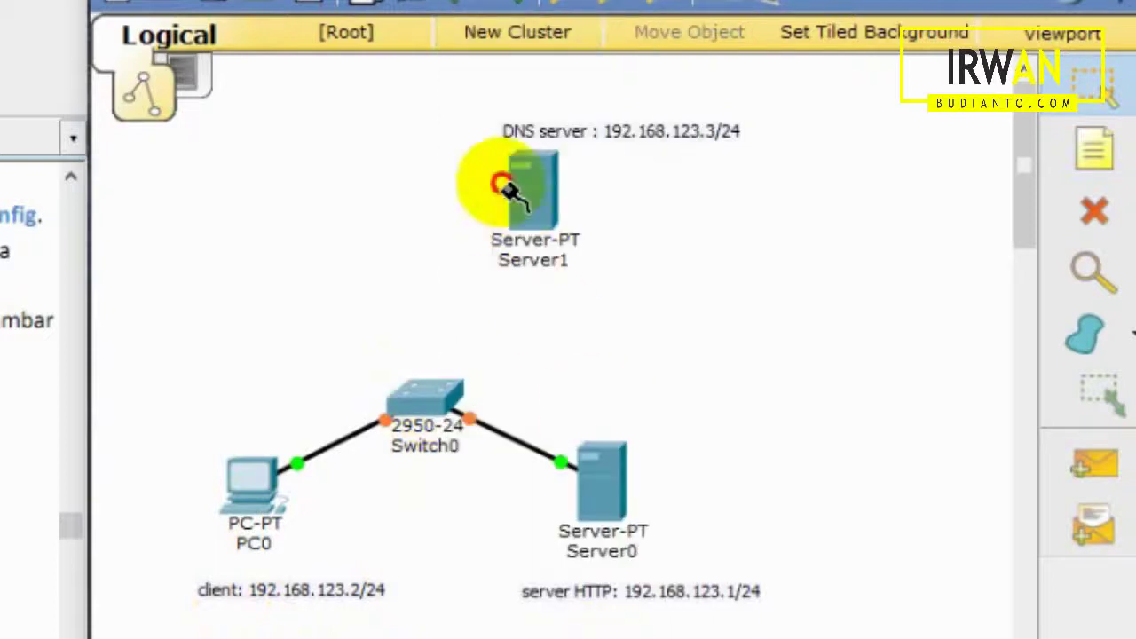
left_click(523, 203)
left_click(441, 390)
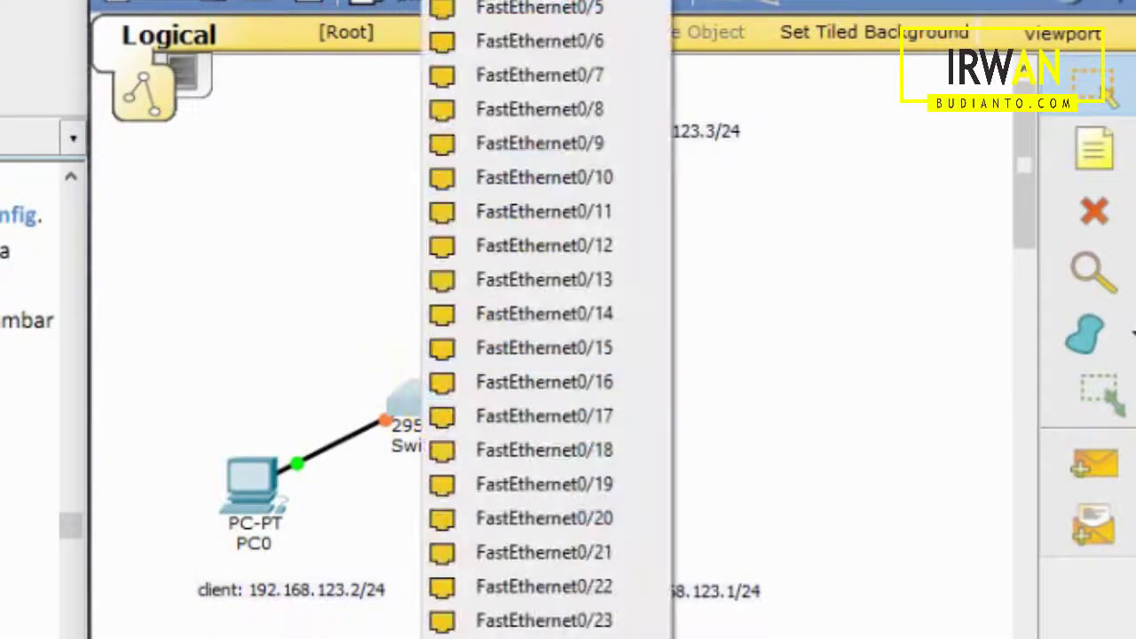
left_click(542, 347)
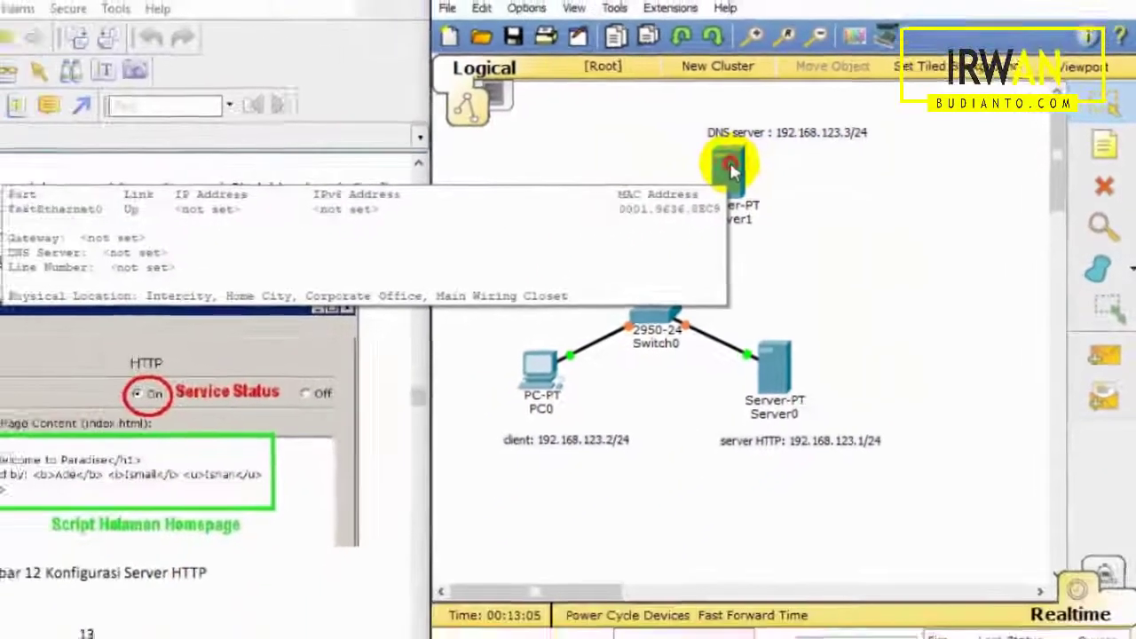
- Give Server1 the static IP address 192.168.123.3 with subnet mask 255.255.255.0, and close its window
left_click(535, 182)
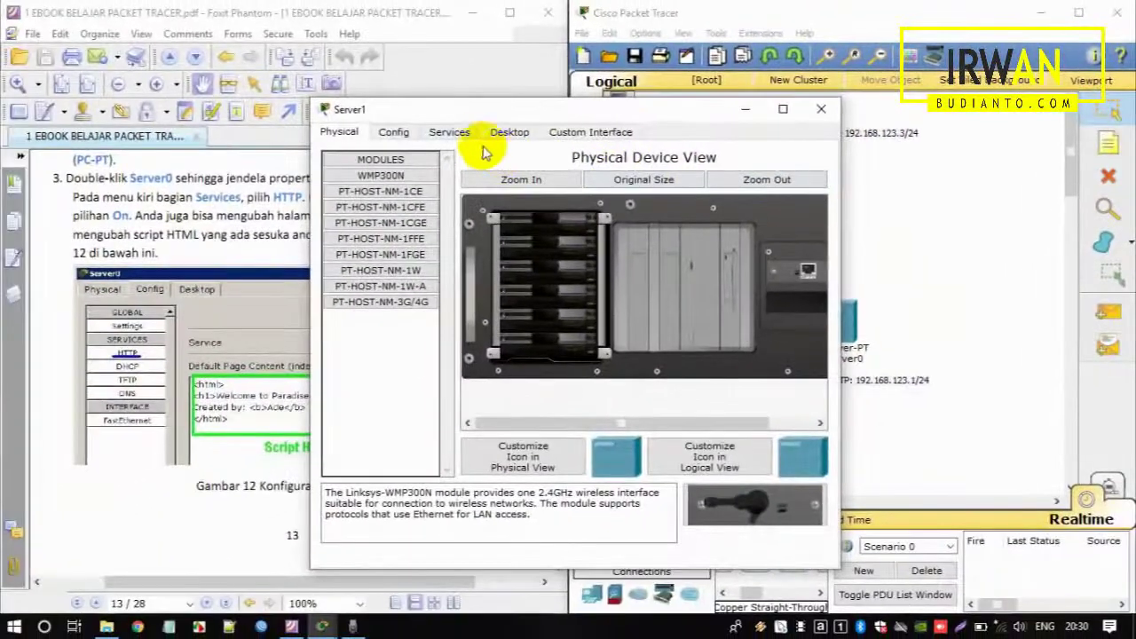
left_click(450, 131)
left_click(375, 176)
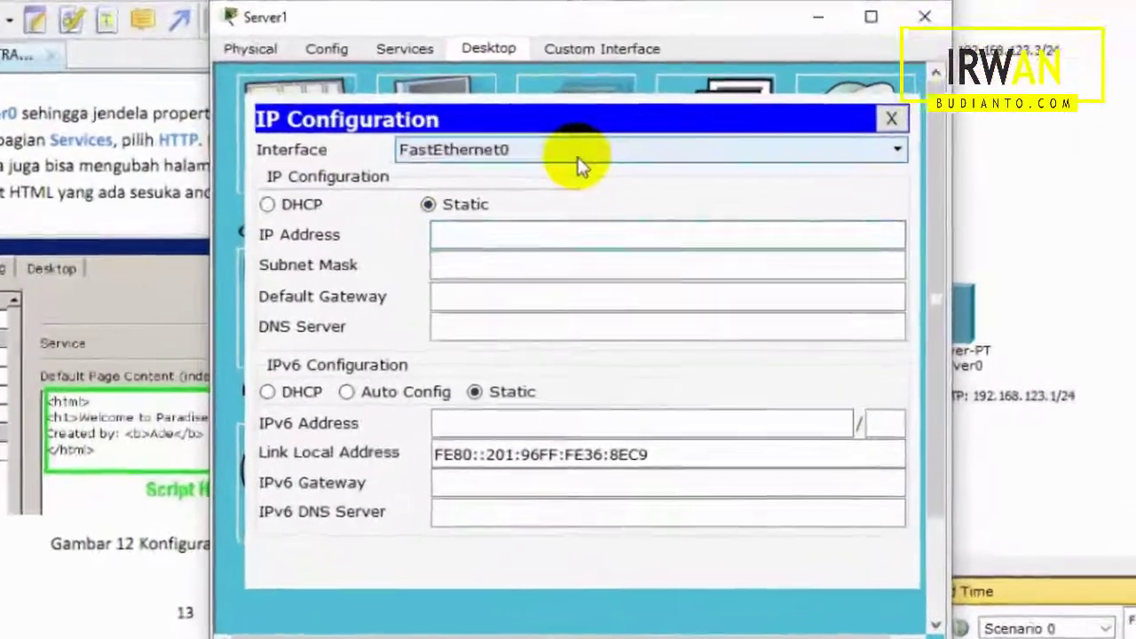
type("19")
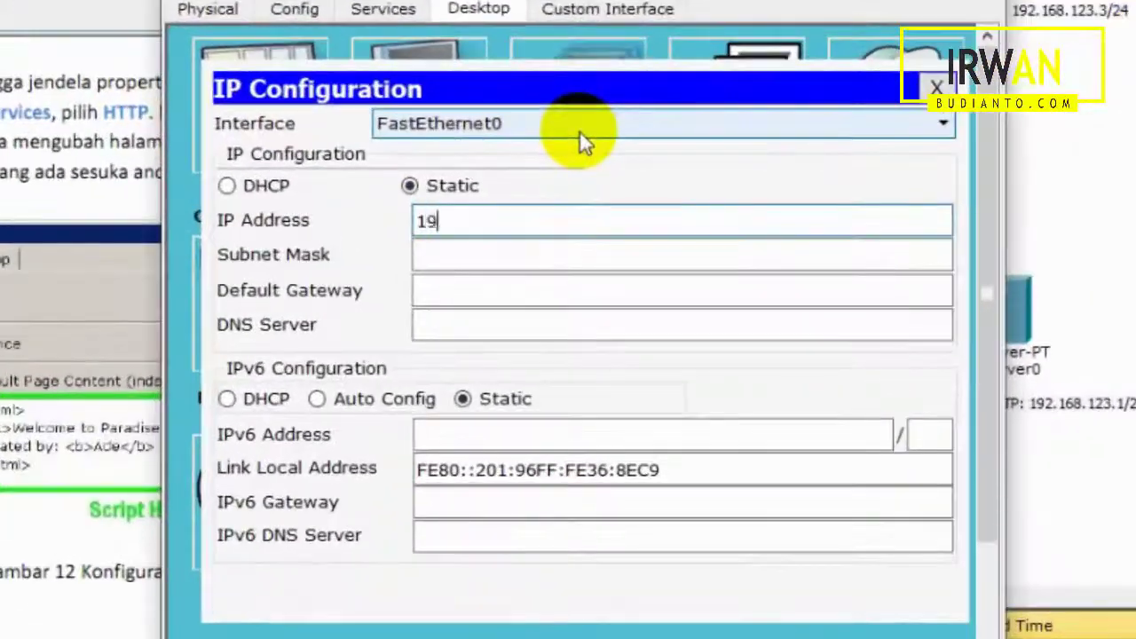
type("2.168.123.")
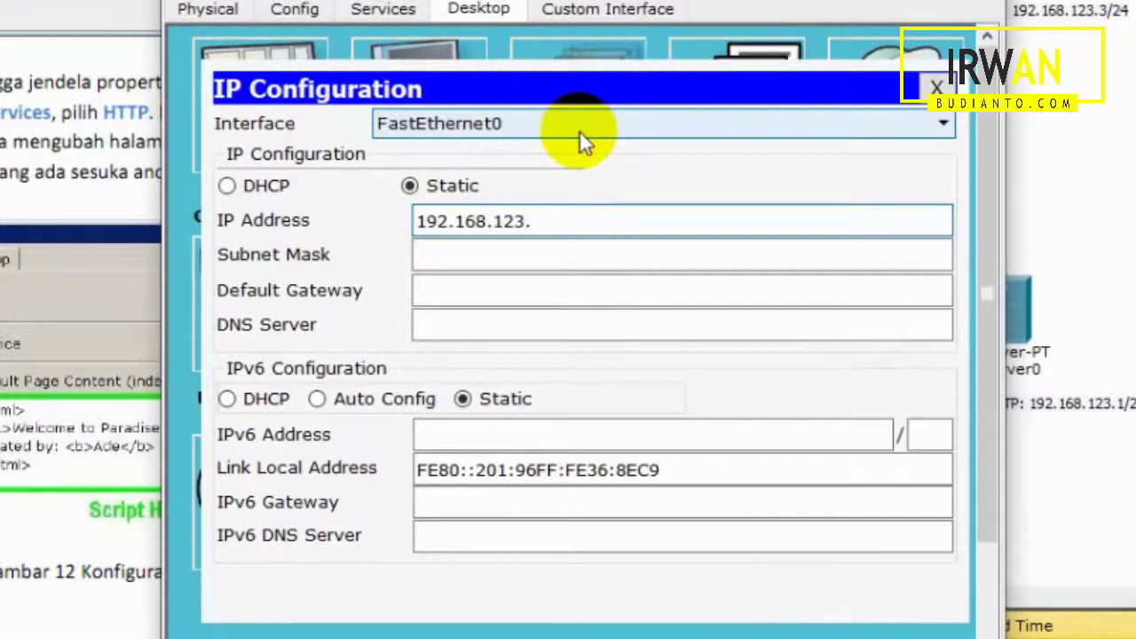
type("3")
key("Tab")
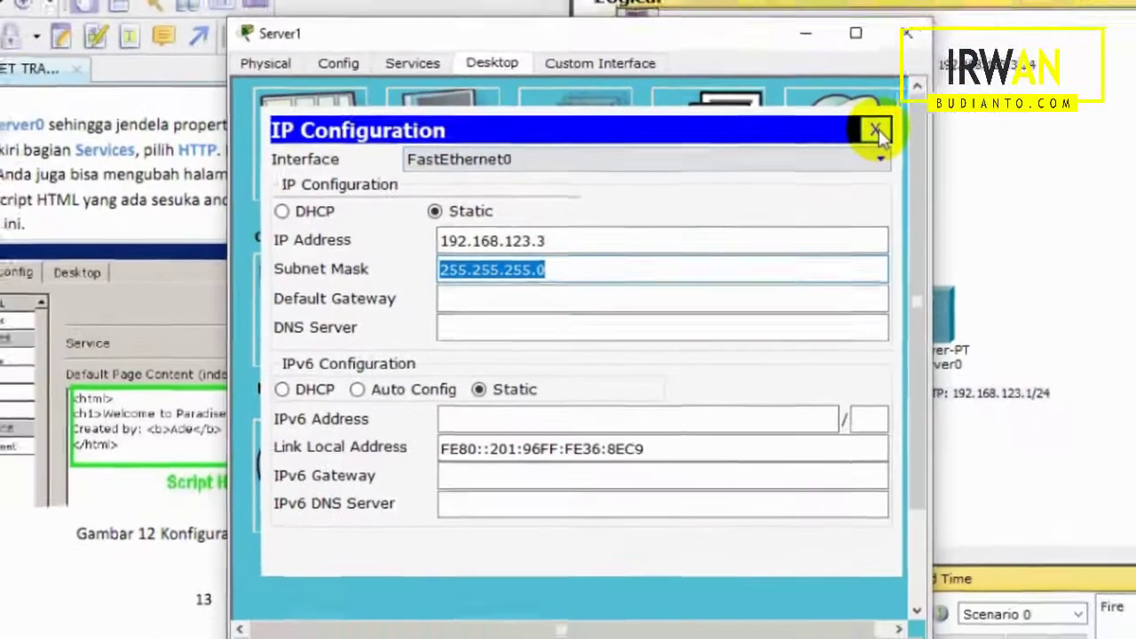
left_click(937, 87)
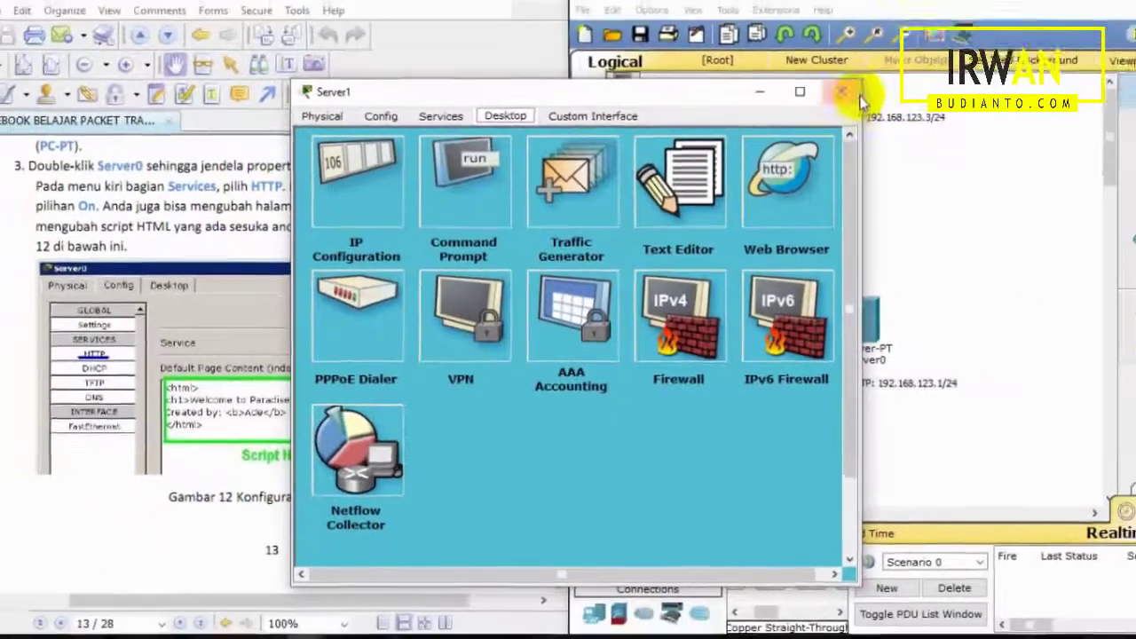
left_click(871, 65)
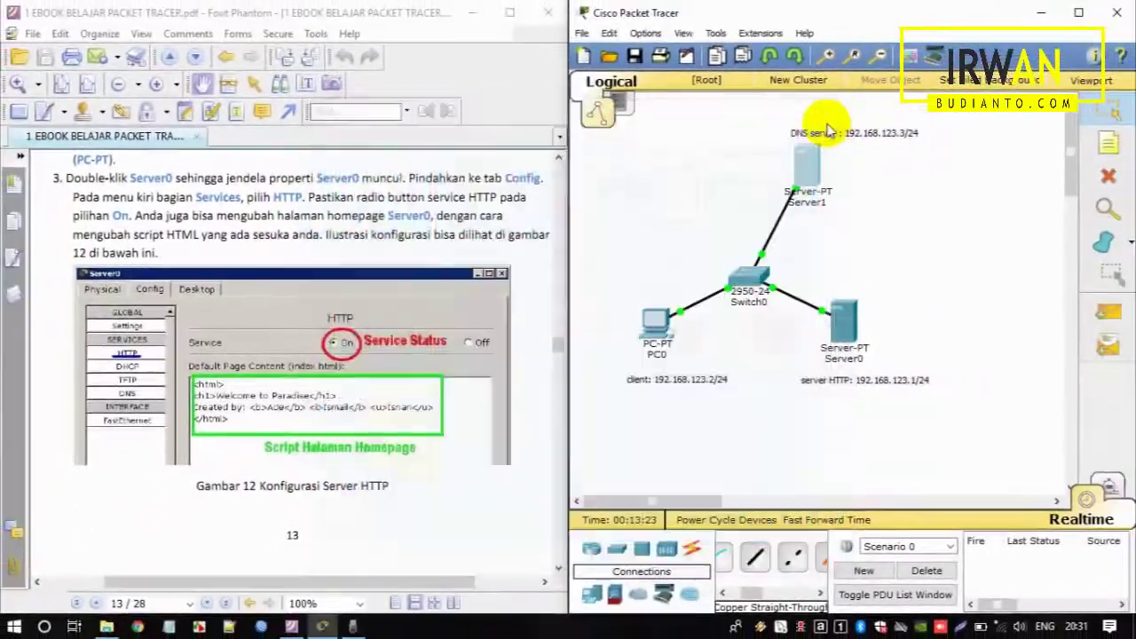
- Ping 192.168.123.1 from PC0's command prompt and stop the ping early
double_click(658, 325)
left_click(685, 211)
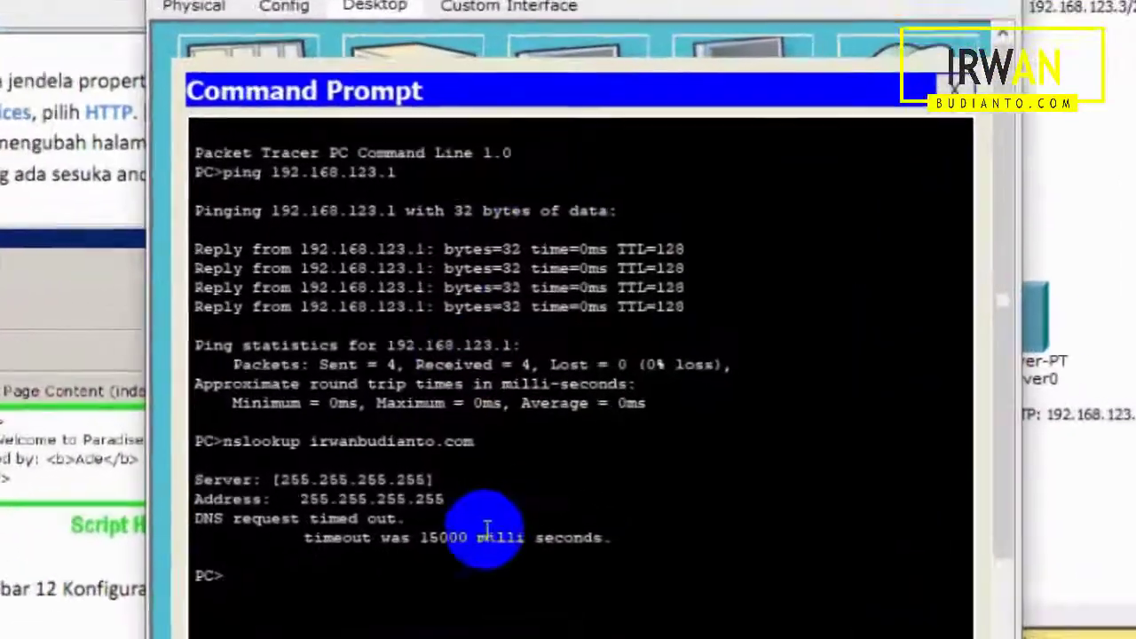
type("ping")
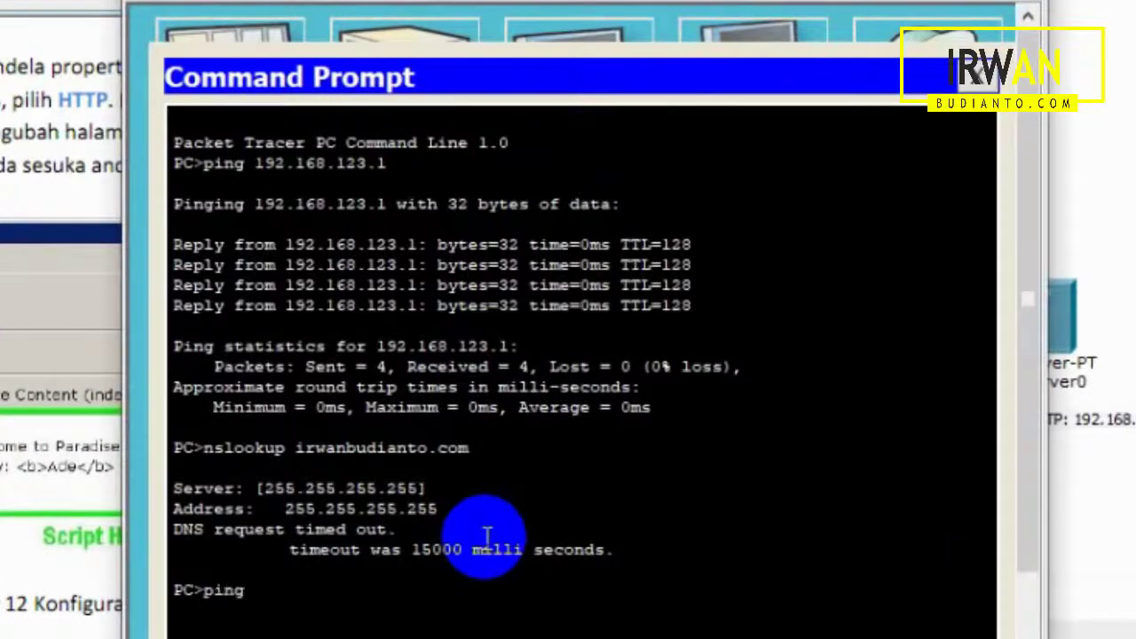
key("Up")
key("Up")
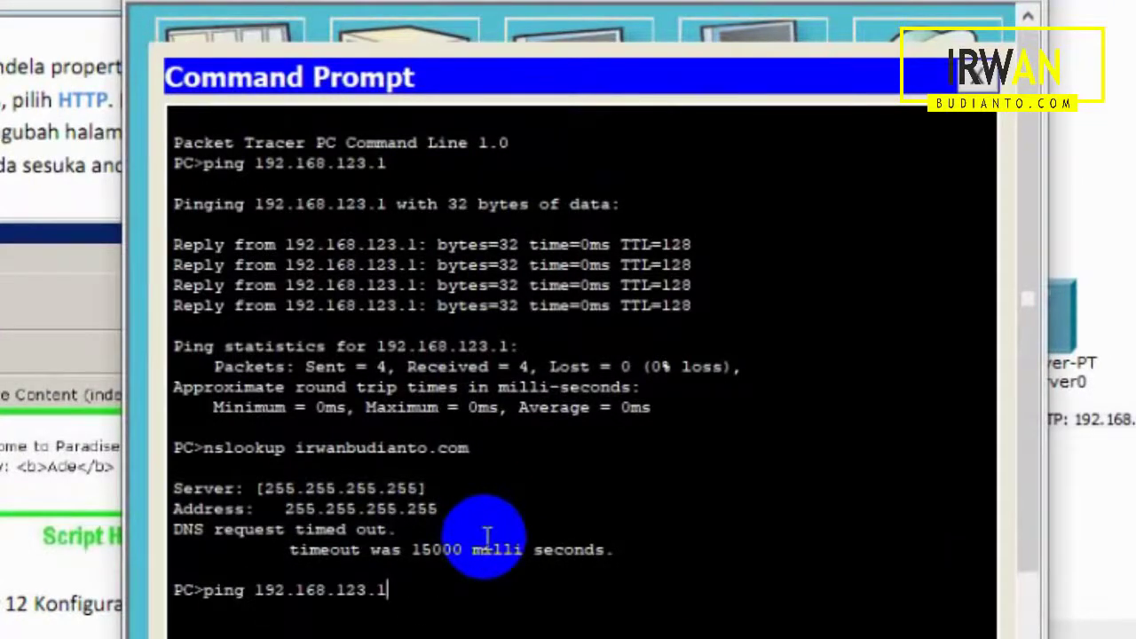
key("Return")
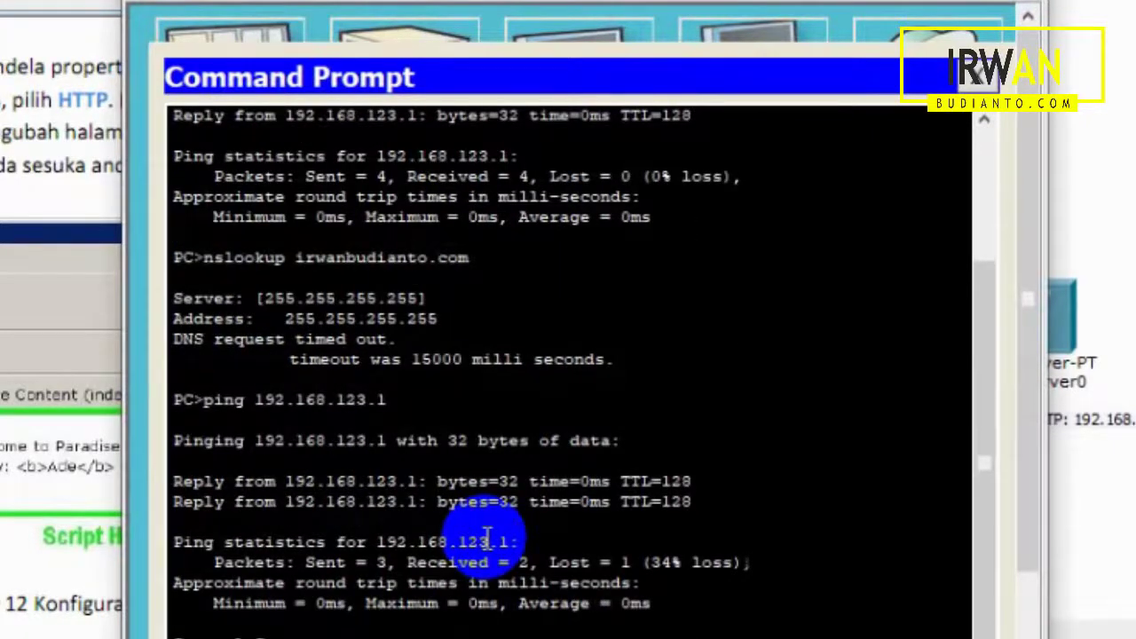
key("ctrl+c")
- Ping 192.168.123.3 from PC0, stop the ping early, and close the command prompt and PC0's window
type("ping 192.168.123.3")
key("Return")
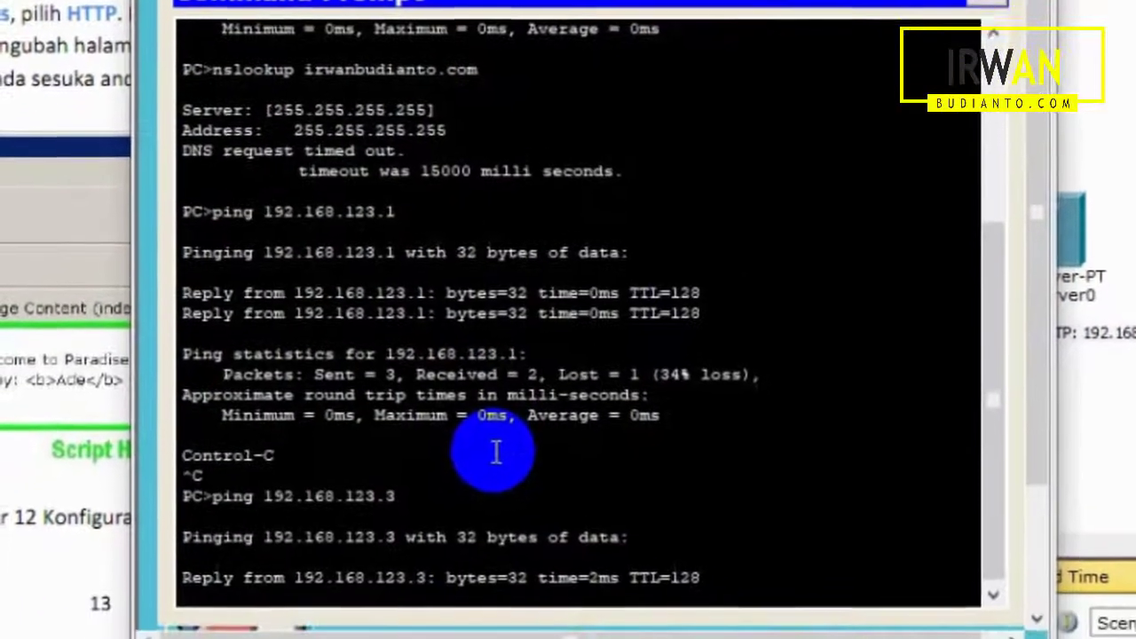
key("ctrl+c")
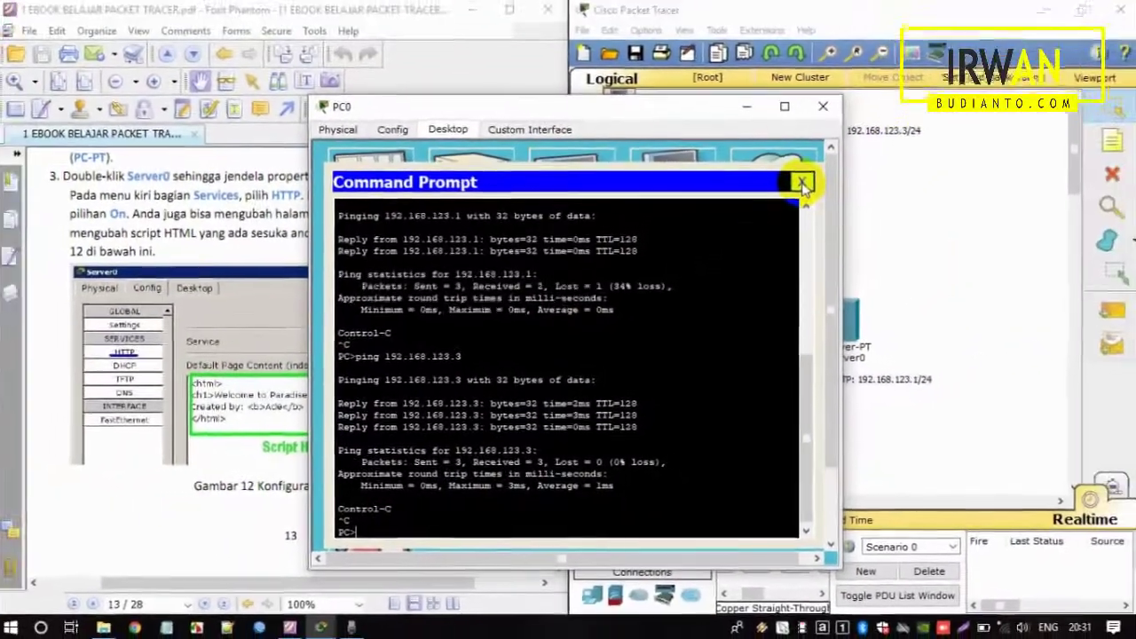
left_click(849, 130)
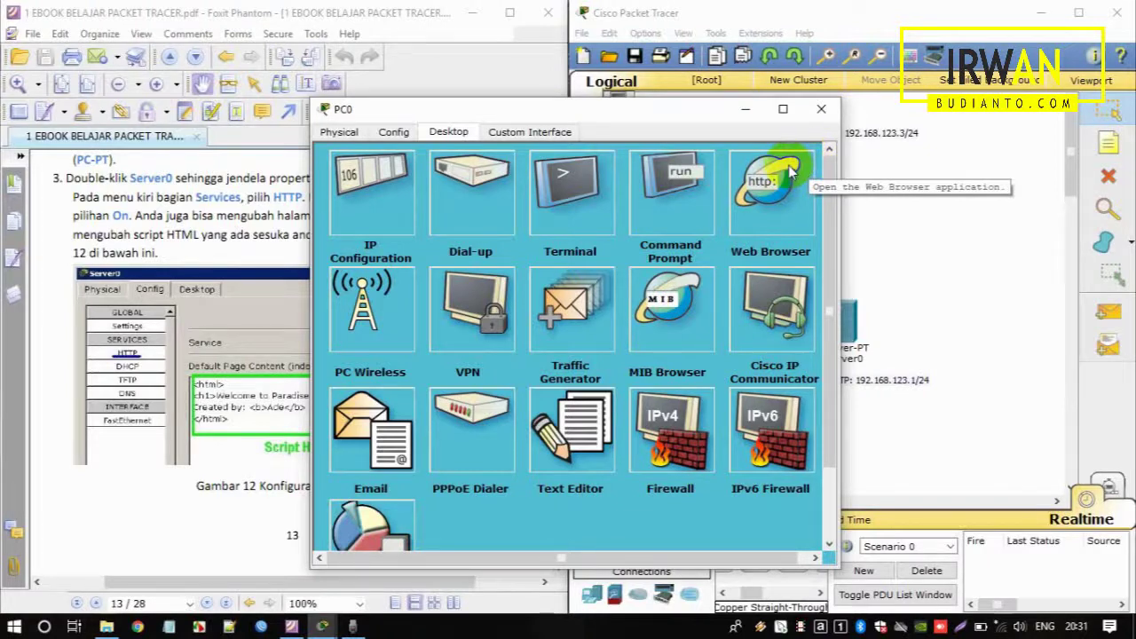
left_click(819, 108)
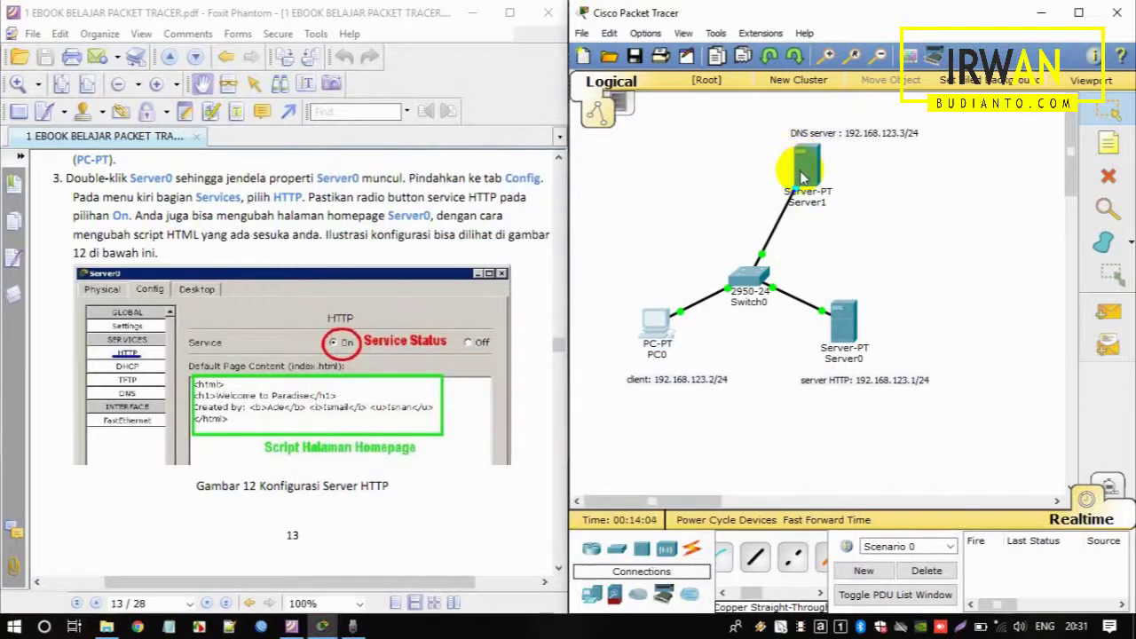
- Turn off the HTTP and HTTPS services on Server1
mouse_move(803, 178)
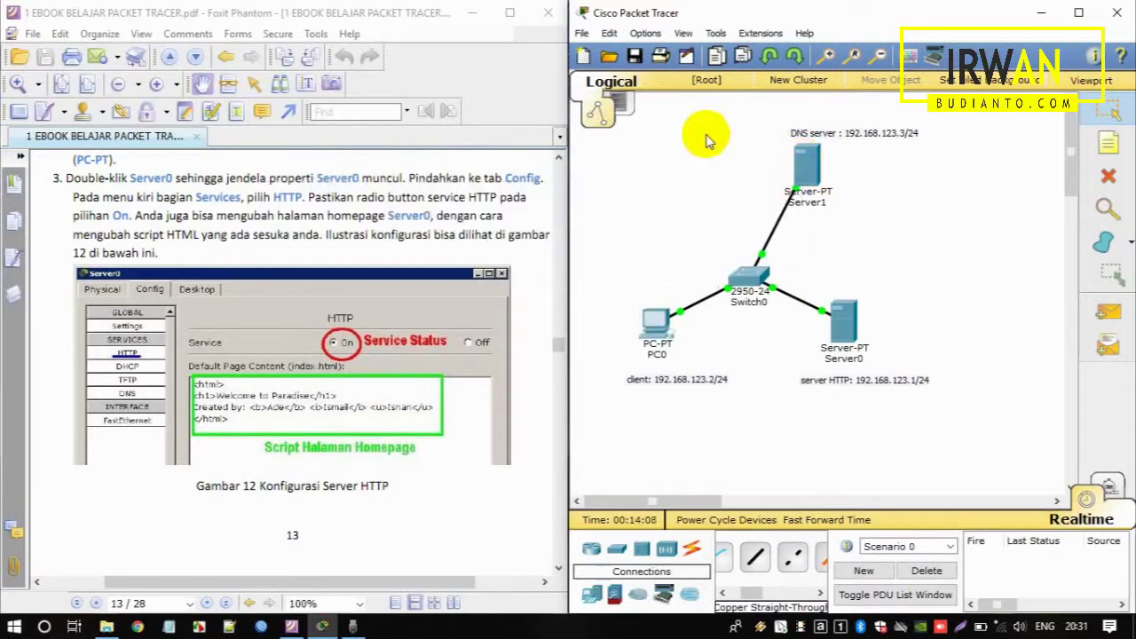
double_click(808, 168)
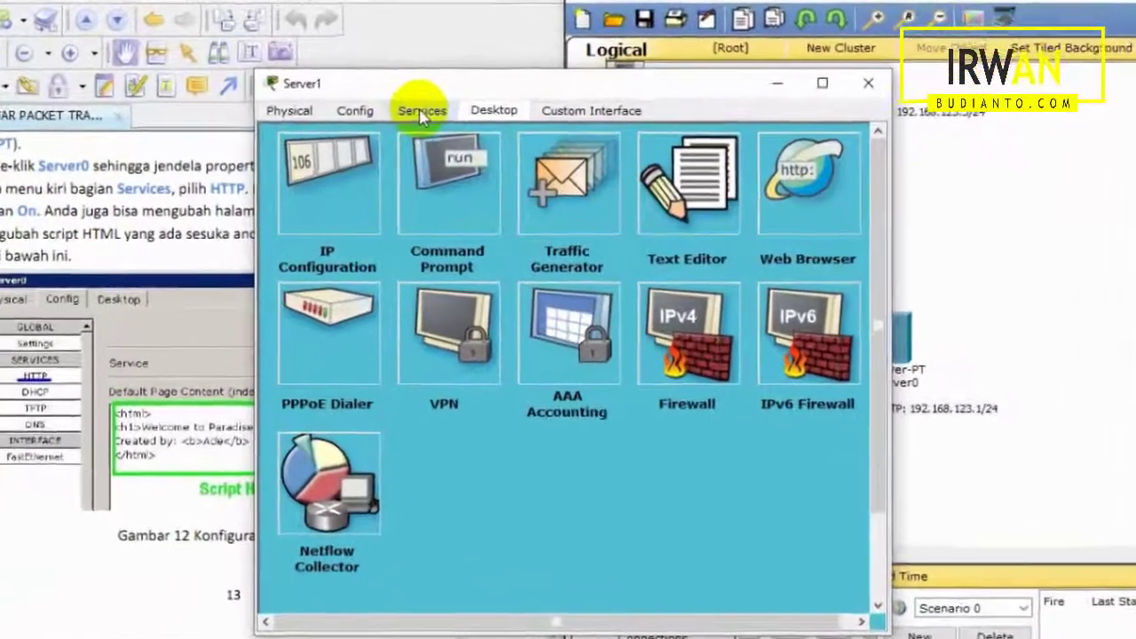
left_click(435, 124)
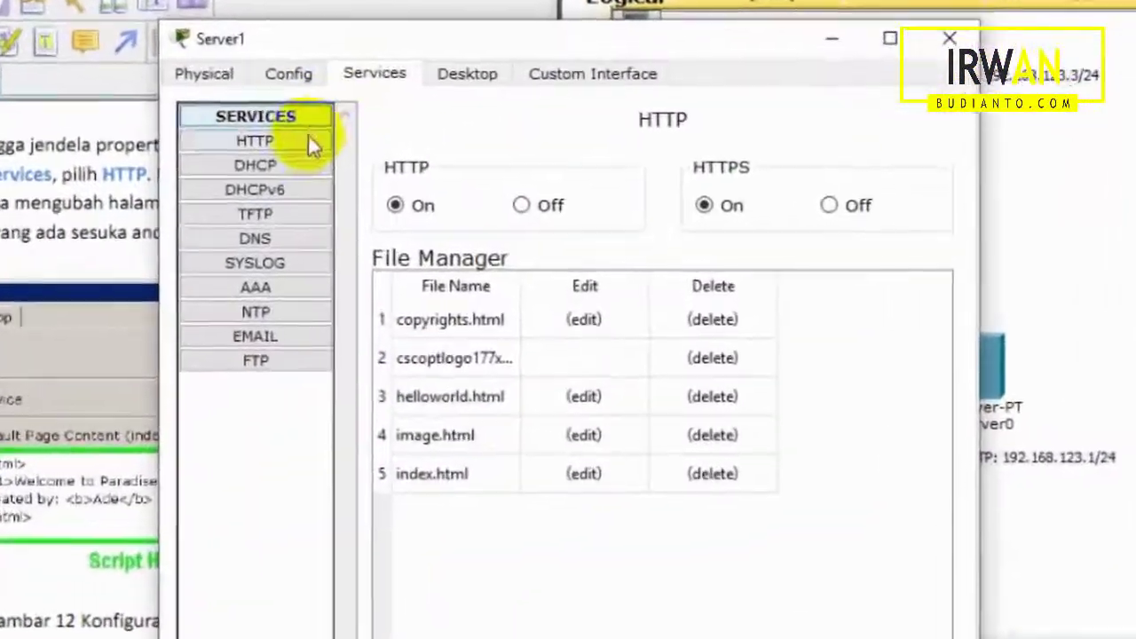
left_click(387, 171)
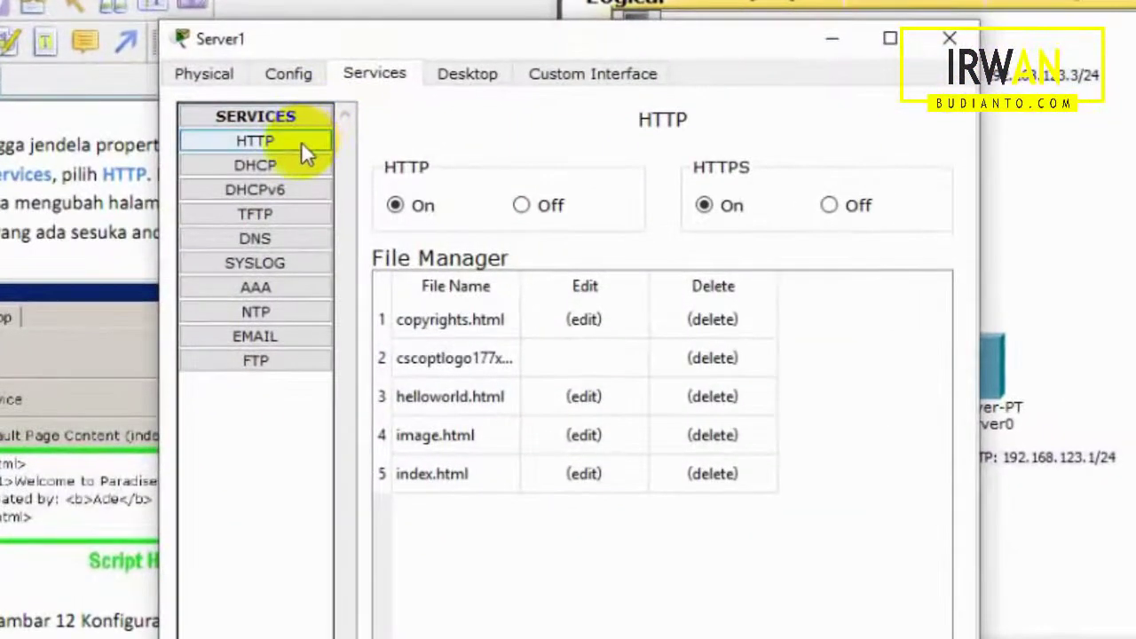
left_click(521, 206)
left_click(828, 206)
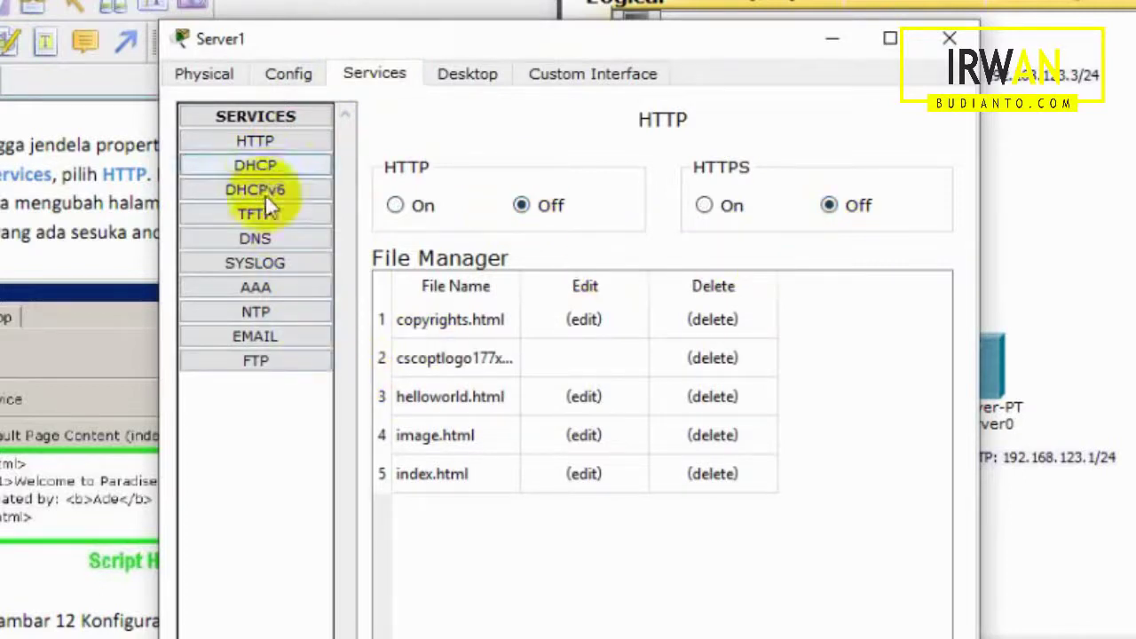
- Turn on Server1's DNS service, add an A record pointing the site owner's .com domain to 192.168.123.1, and close the window
left_click(261, 240)
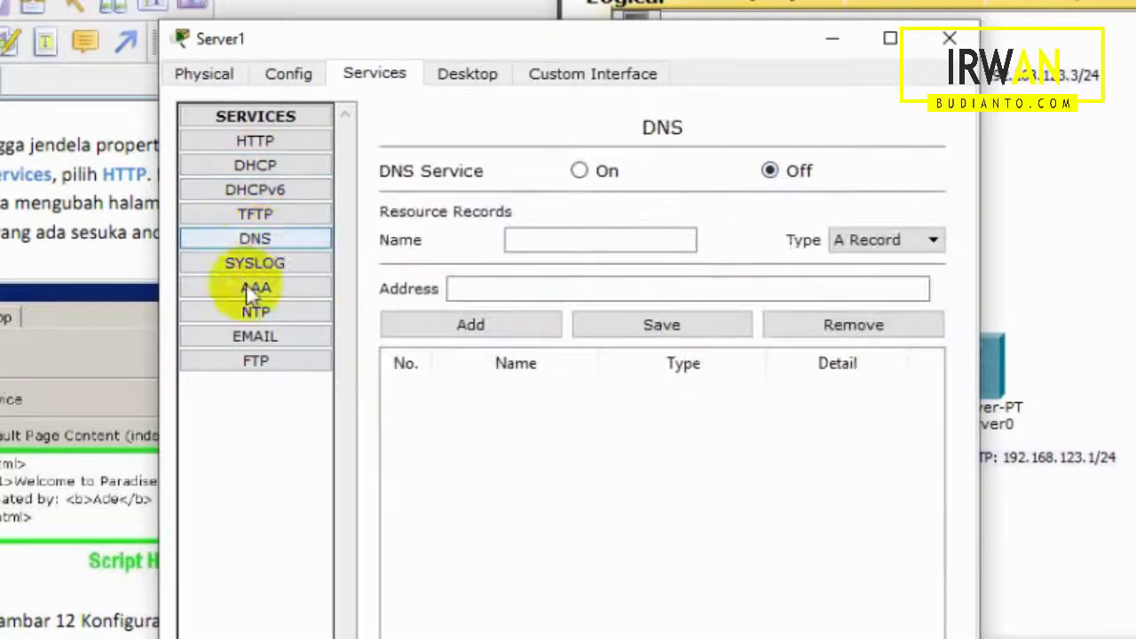
left_click(579, 170)
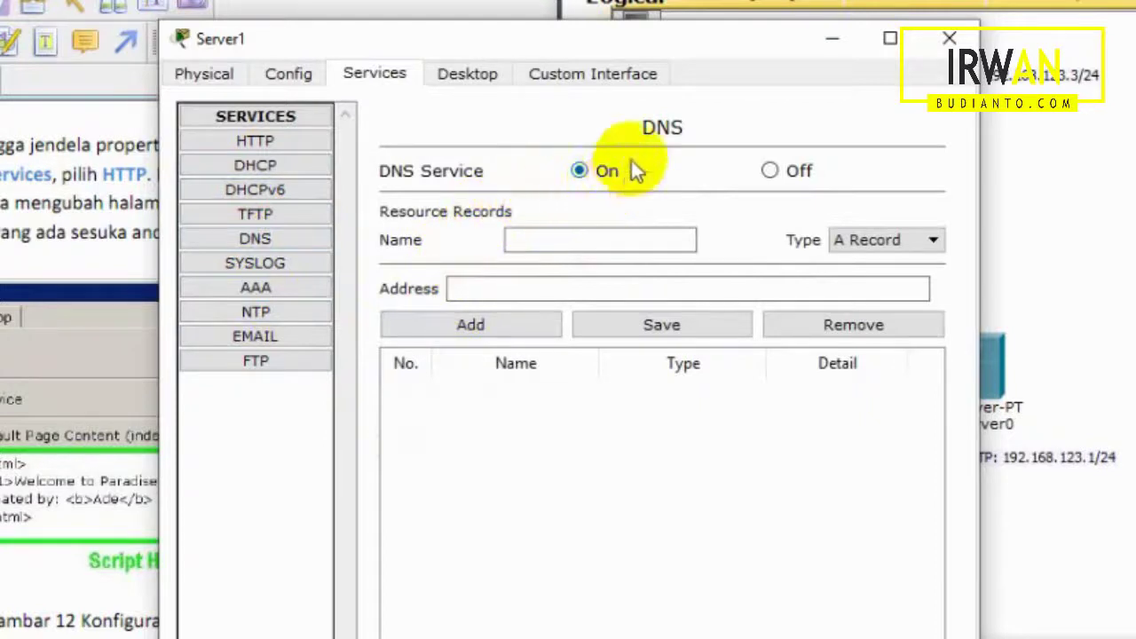
left_click(540, 235)
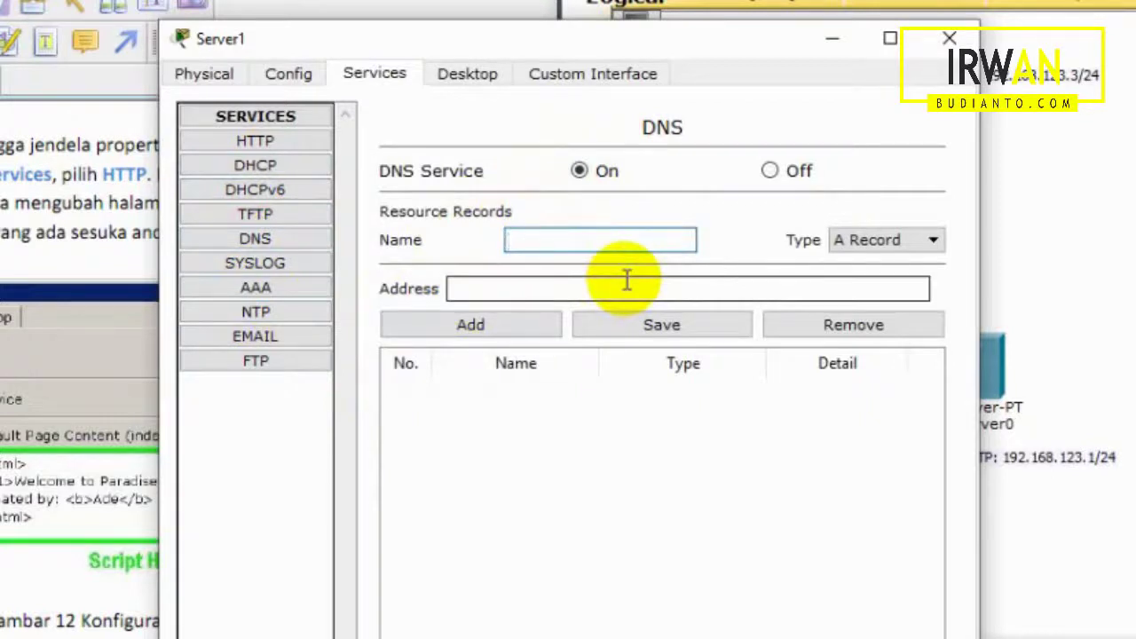
type("irwanbudiant")
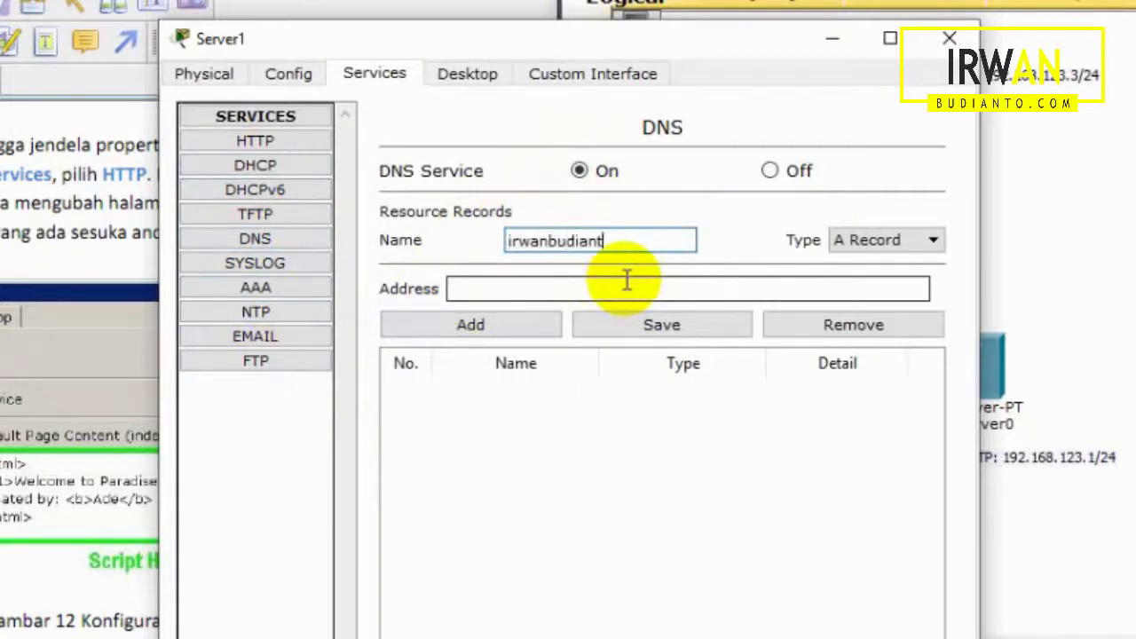
type("o.com")
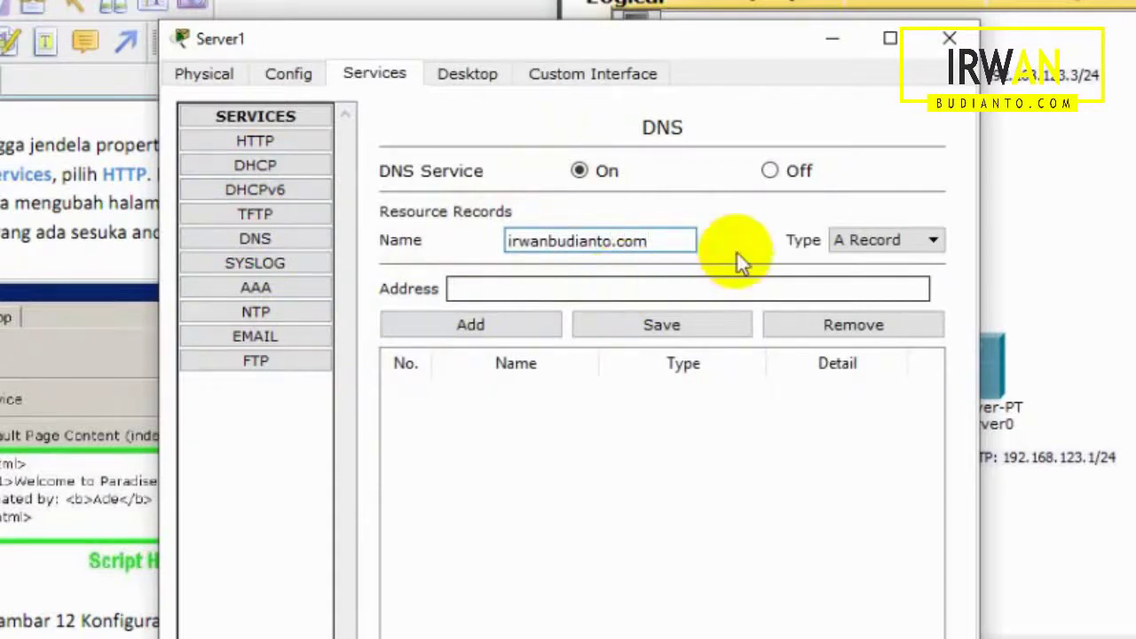
left_click(711, 287)
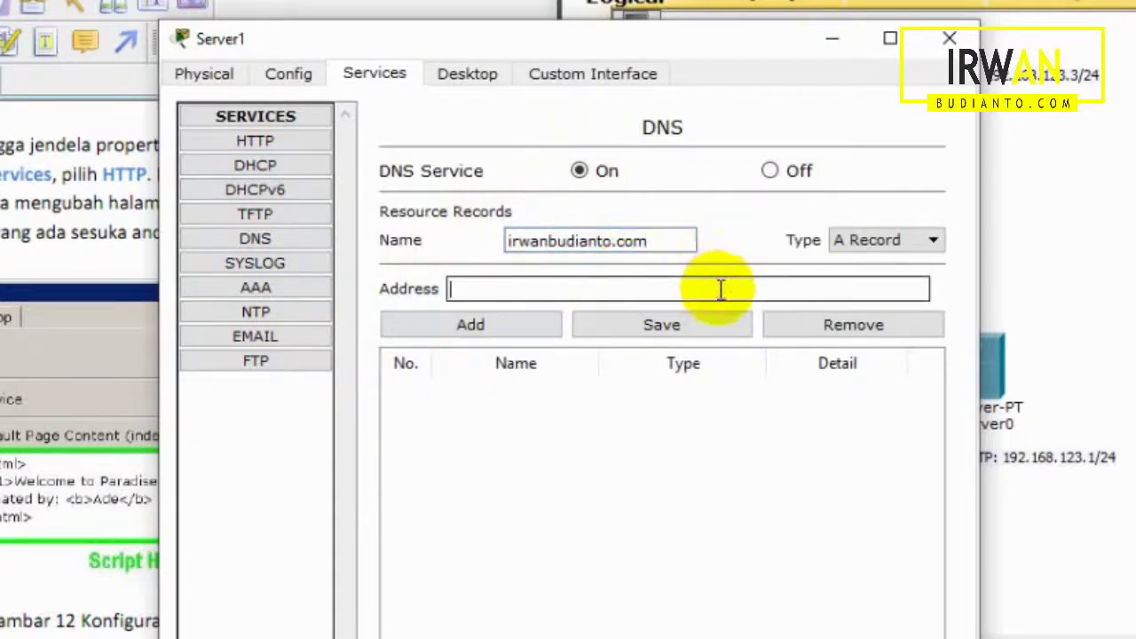
type("192.168.123.")
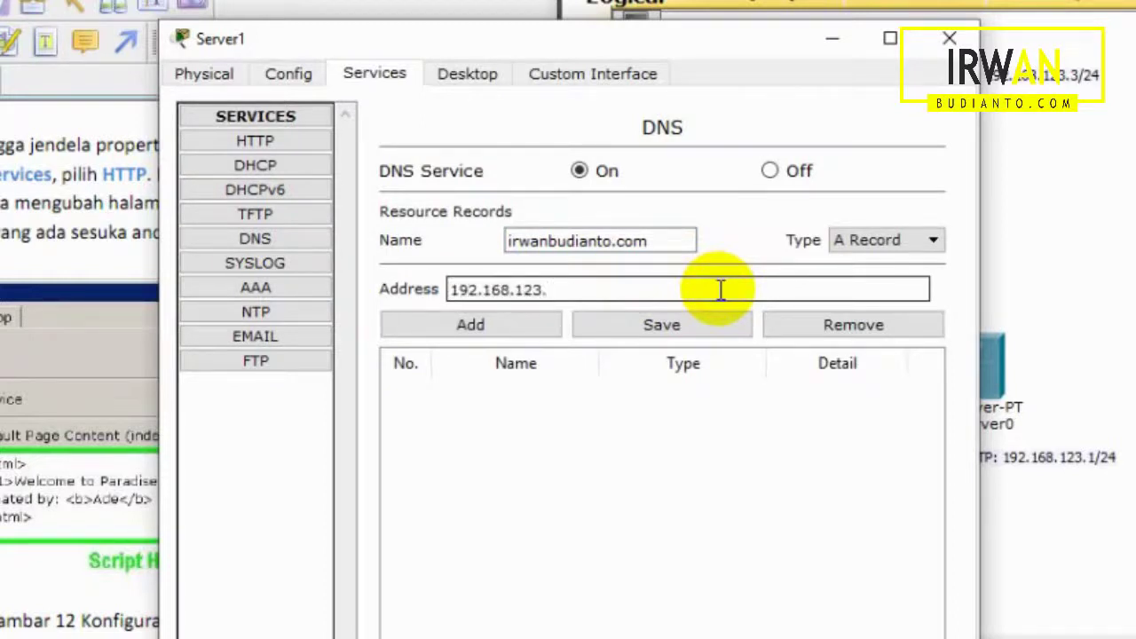
type("1")
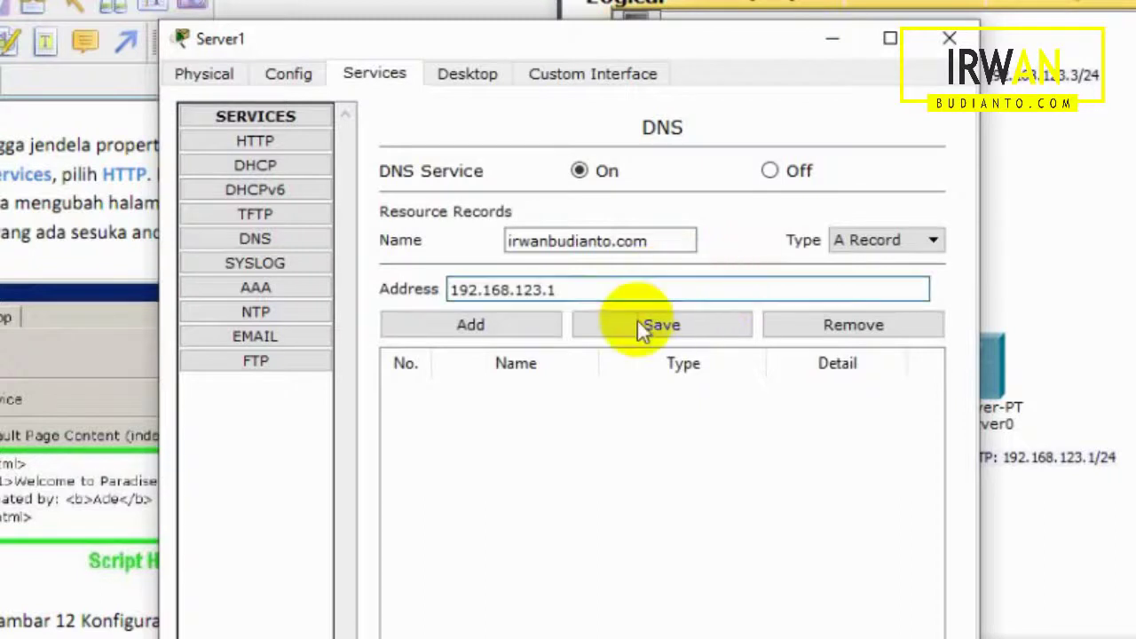
left_click(513, 324)
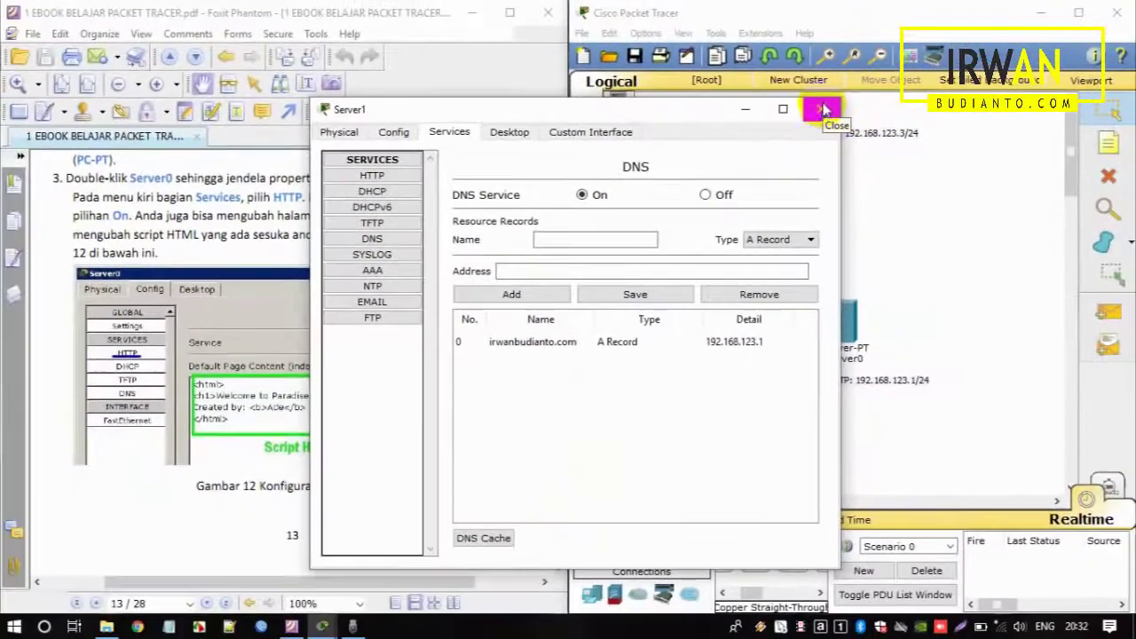
left_click(860, 89)
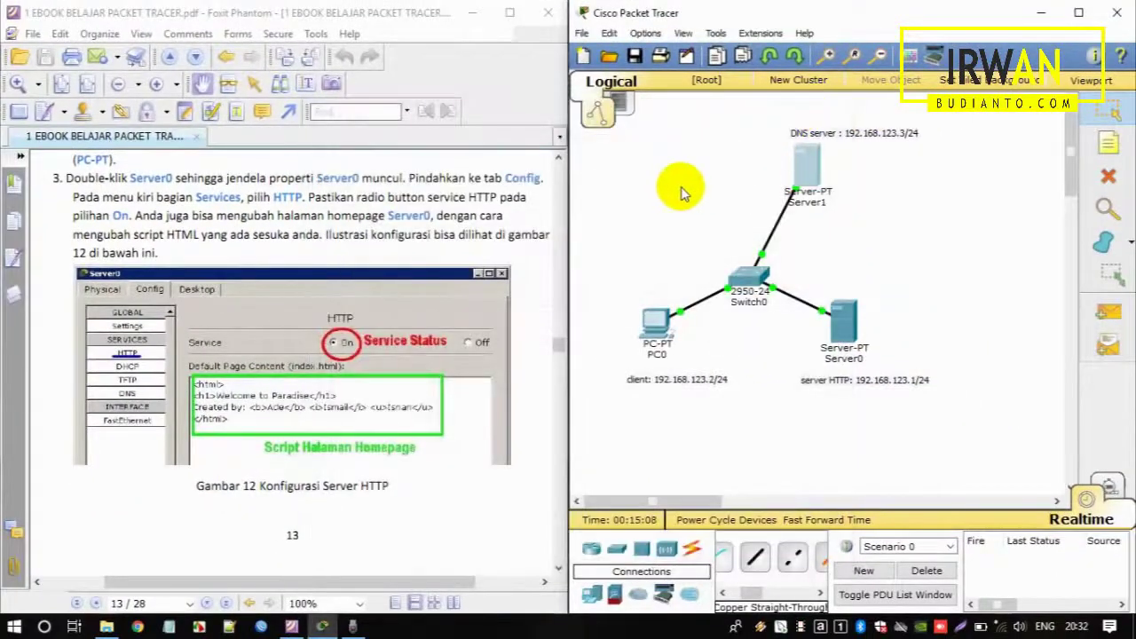
- Set the DNS server to 192.168.123.3 in PC0's IP configuration
double_click(654, 315)
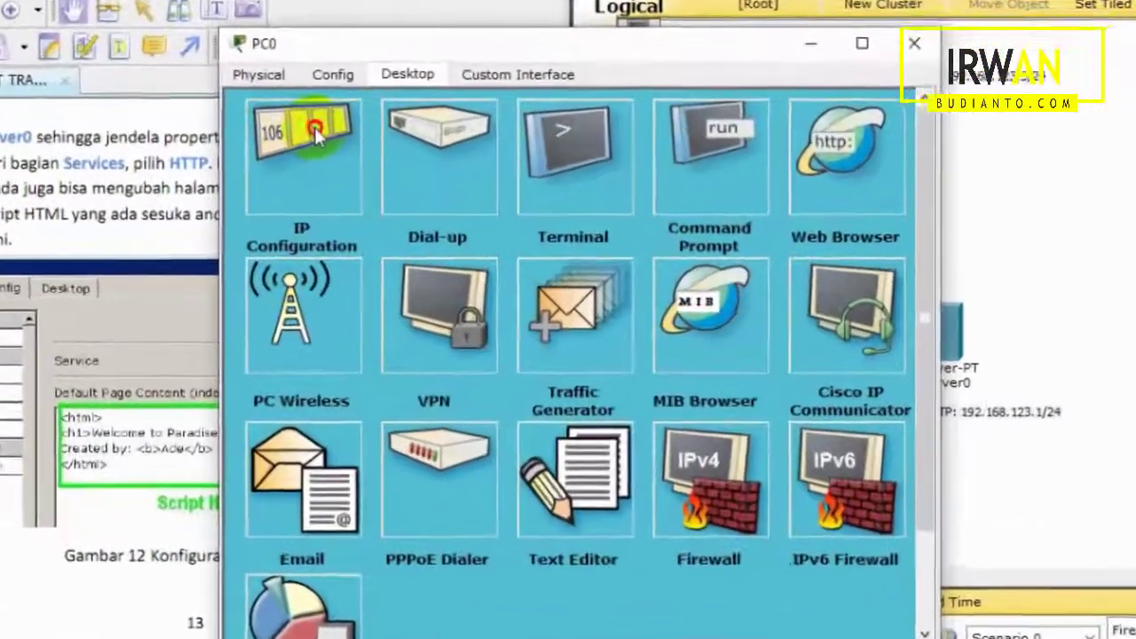
left_click(348, 172)
left_click(444, 295)
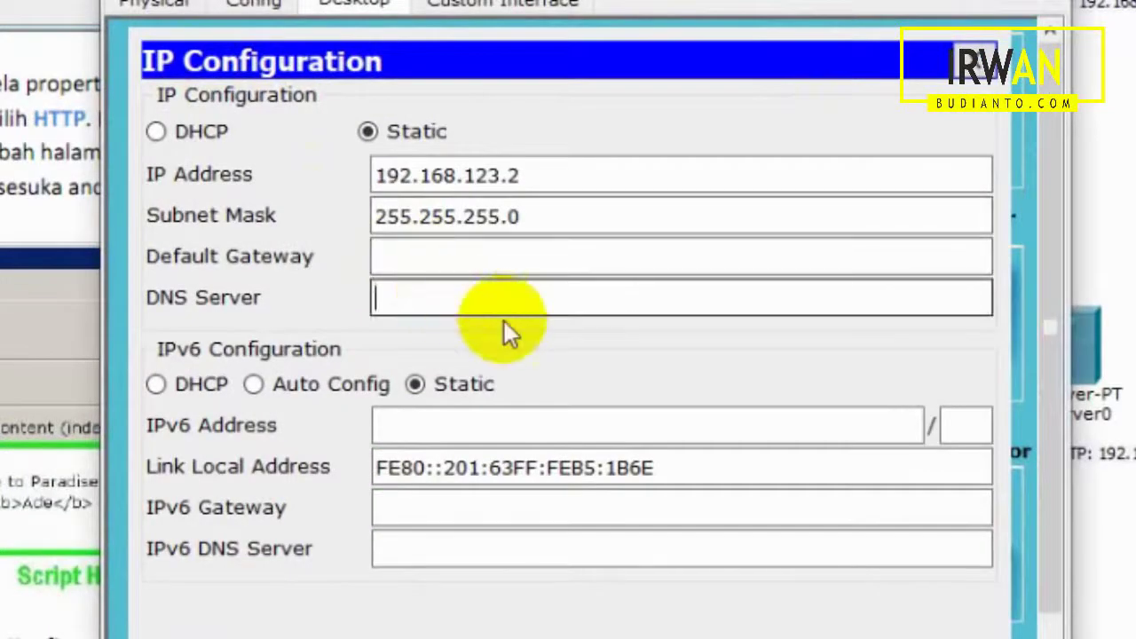
type("192")
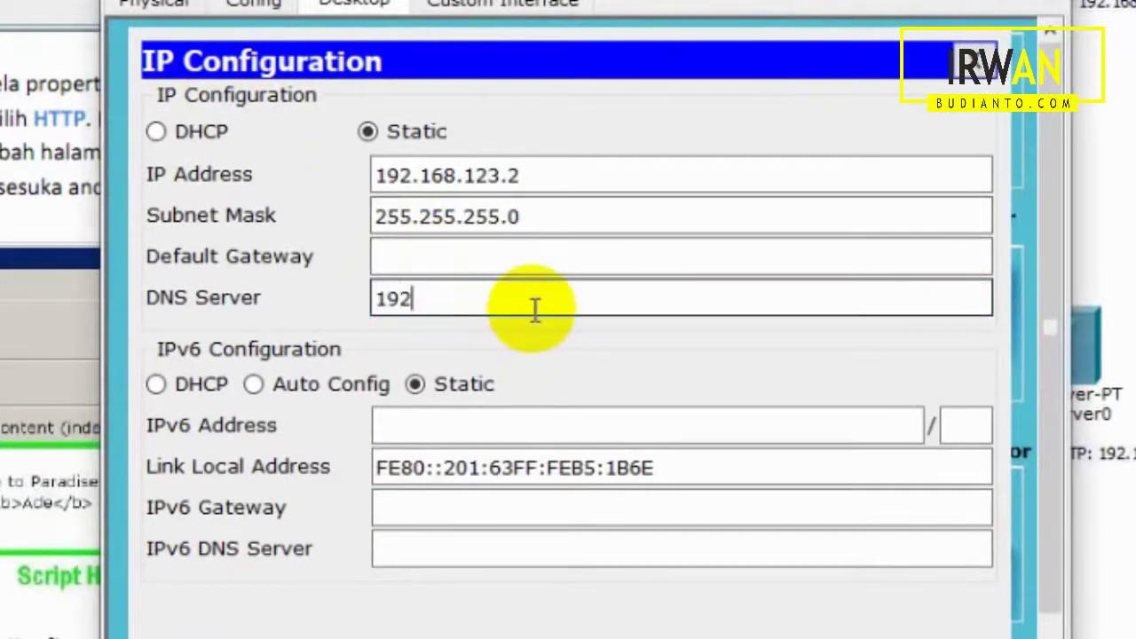
type(".168.")
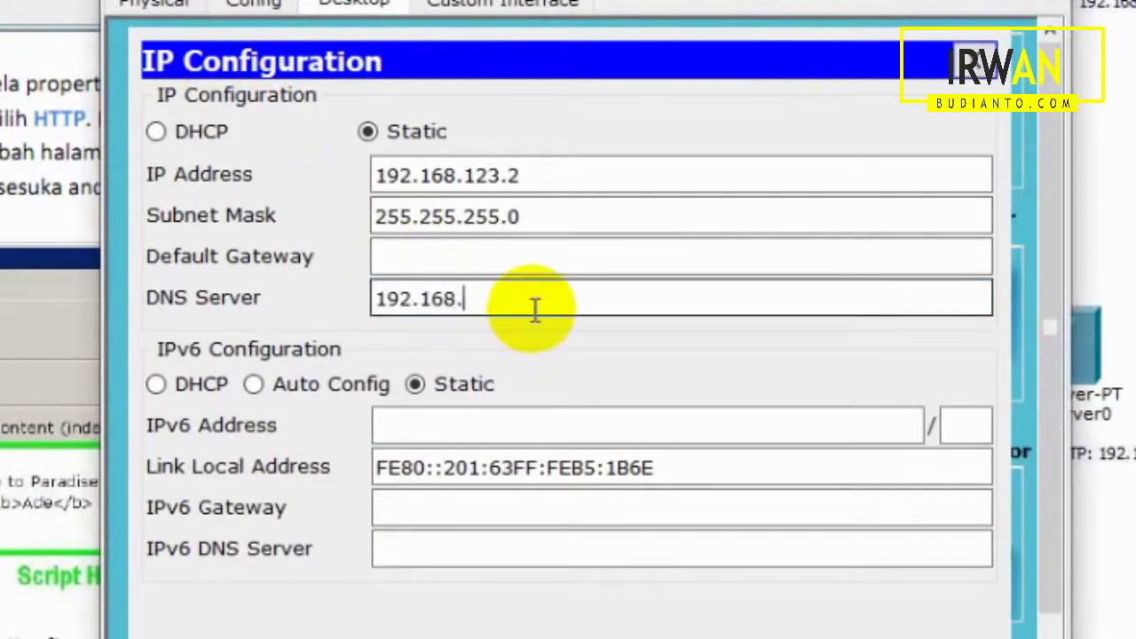
type("123.3")
- Set PC0's default gateway to 192.168.123.3 and close the IP configuration
left_click(539, 258)
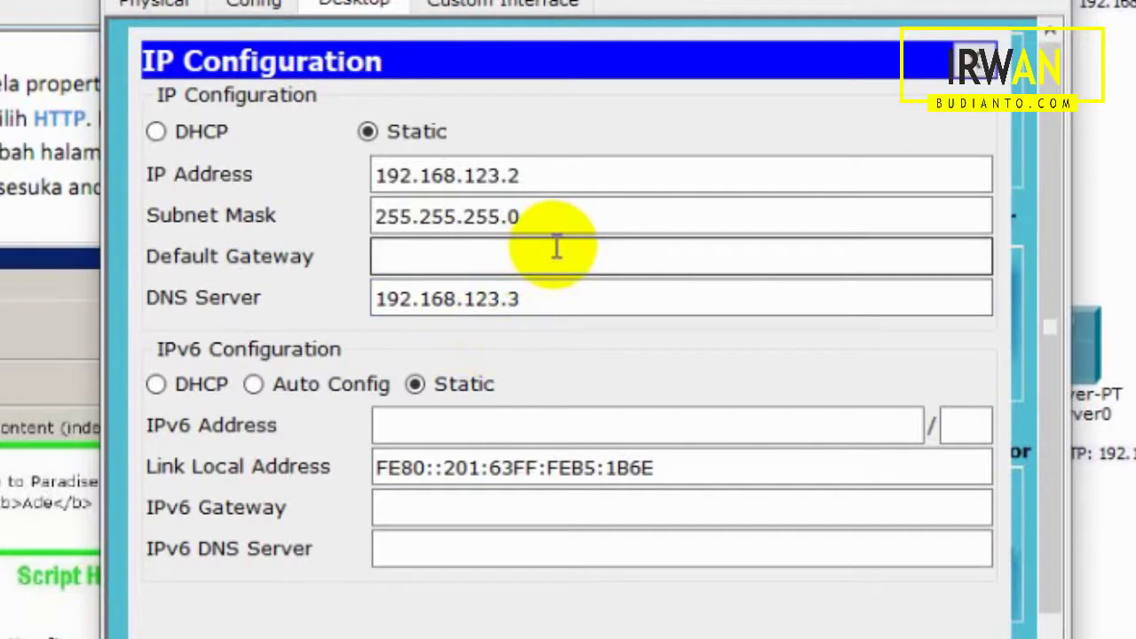
type("192.")
type("123")
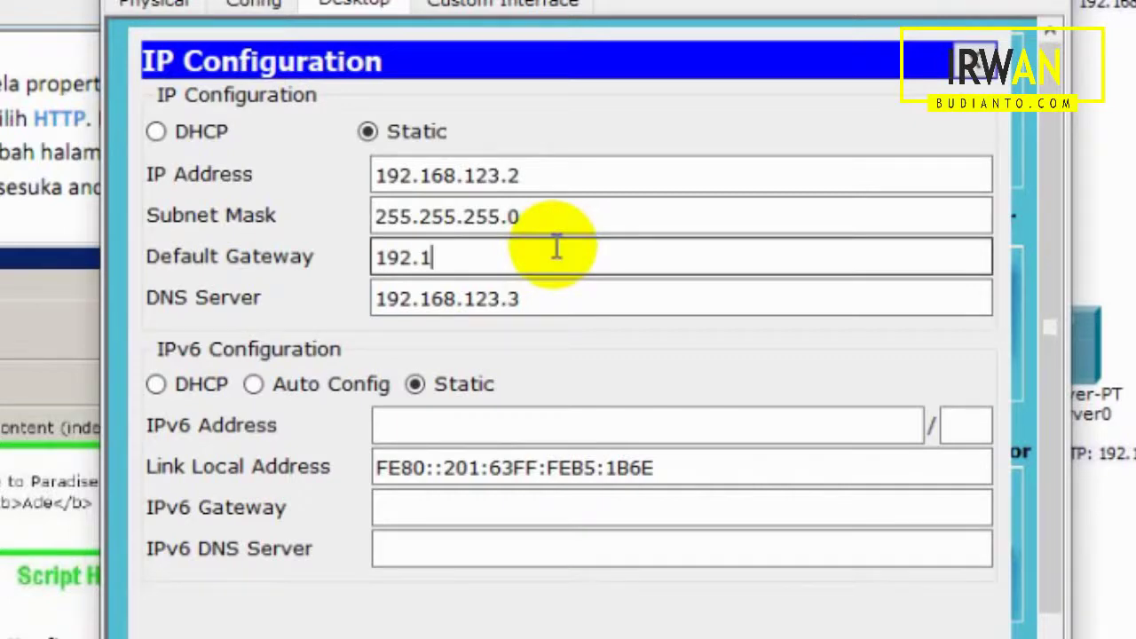
key("BackSpace")
key("BackSpace")
type("68.123.")
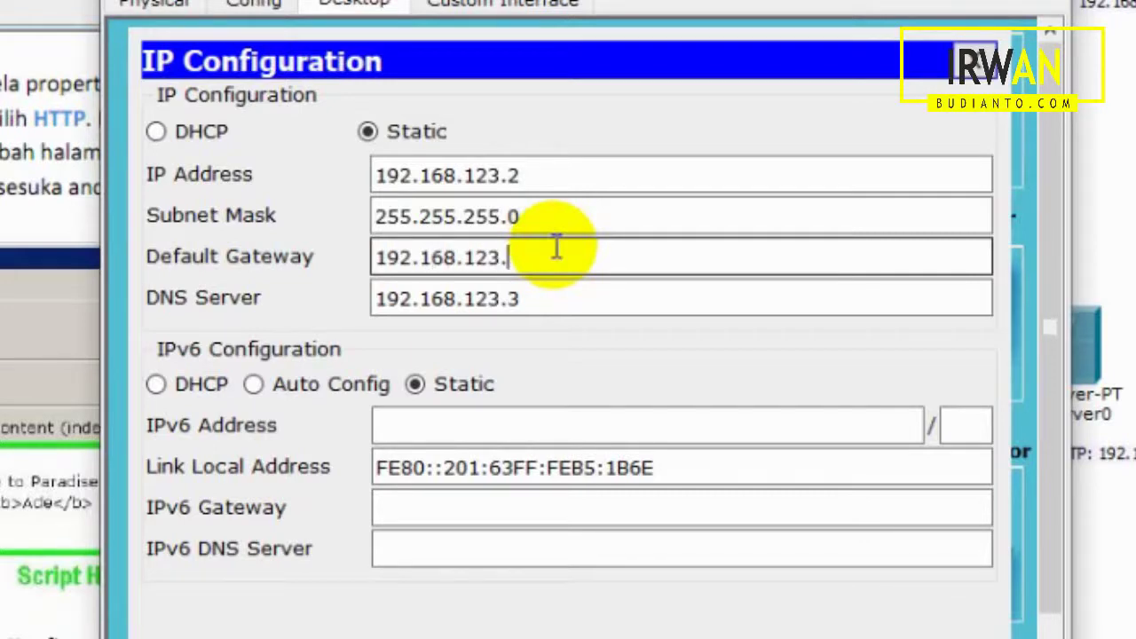
type("2")
key("BackSpace")
type("3")
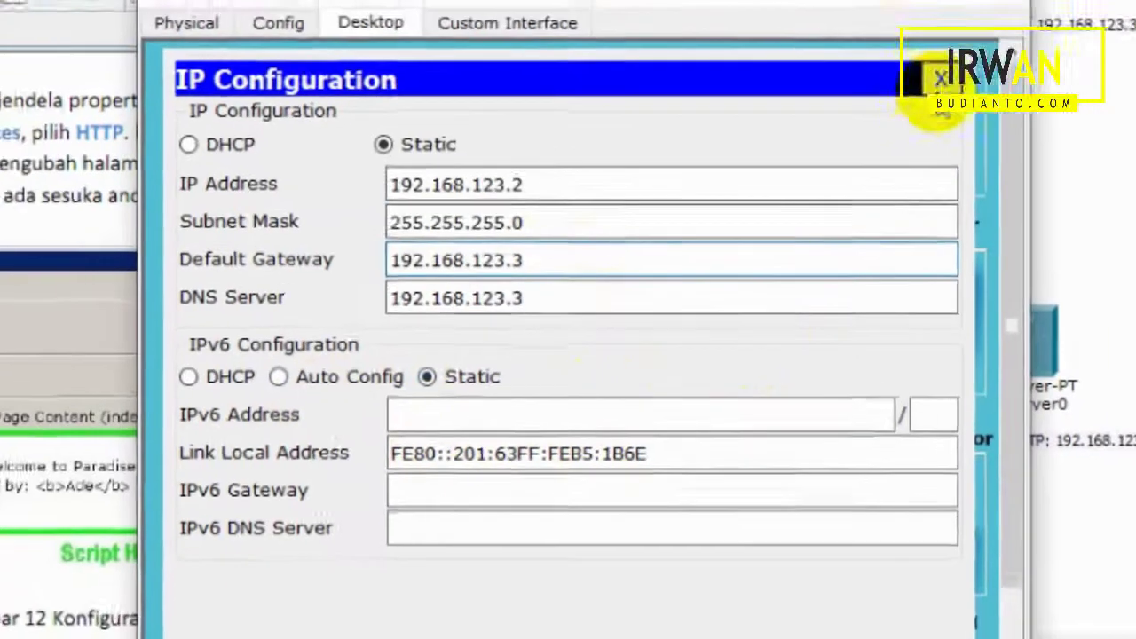
left_click(939, 80)
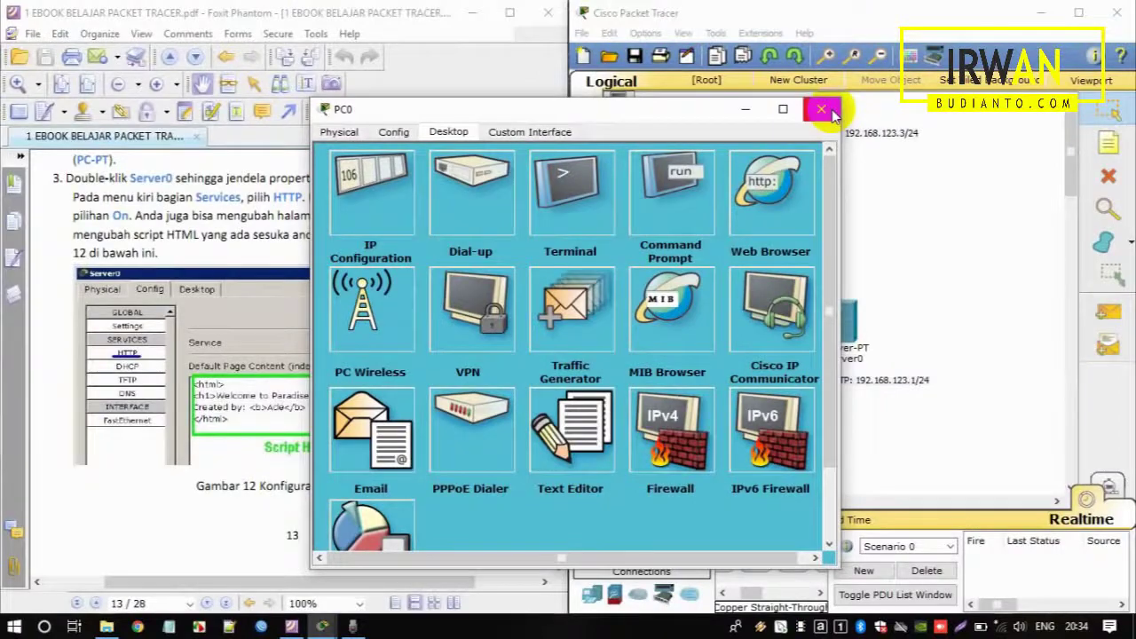
- Run nslookup on the site owner's .com domain from PC0's command prompt, and close the command prompt
left_click(675, 202)
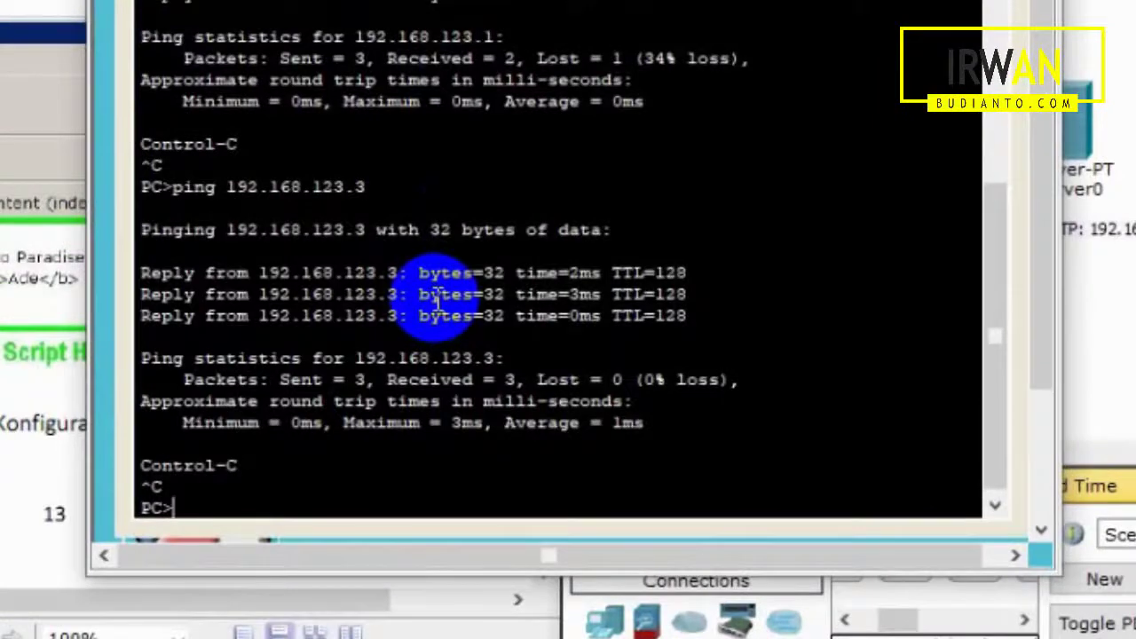
key("Up")
key("Up")
key("Down")
key("Up")
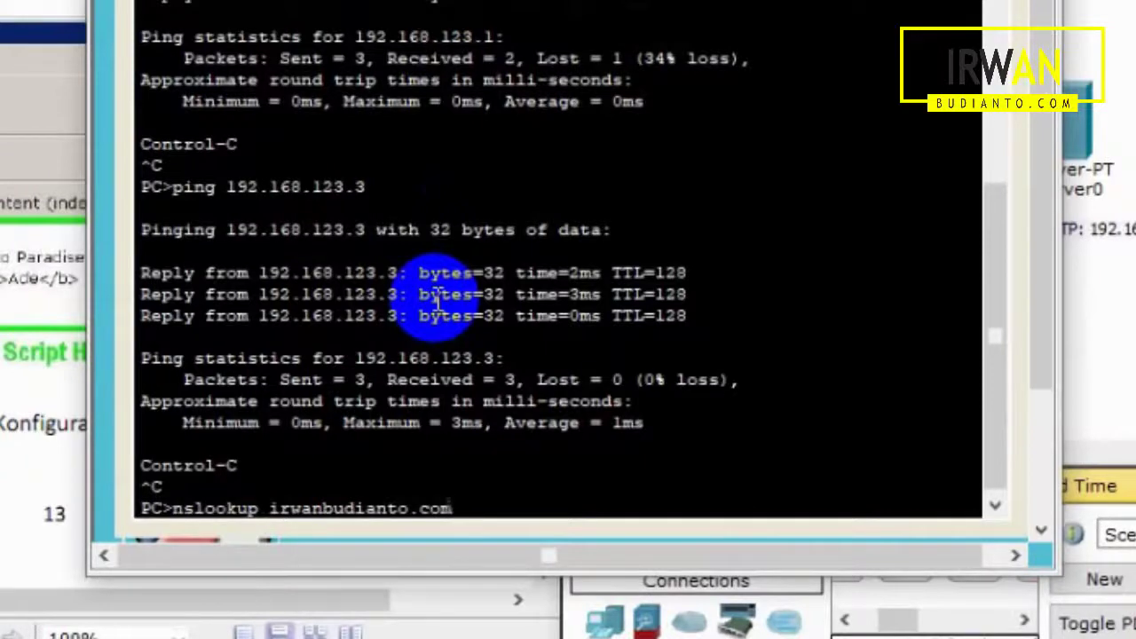
key("Return")
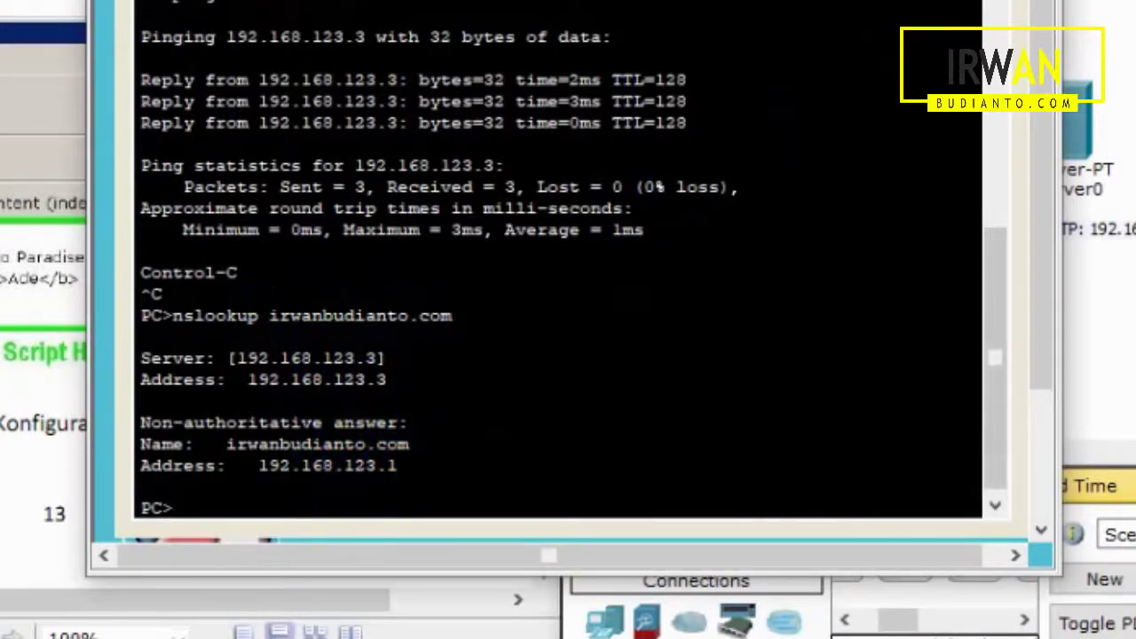
left_click(945, 2)
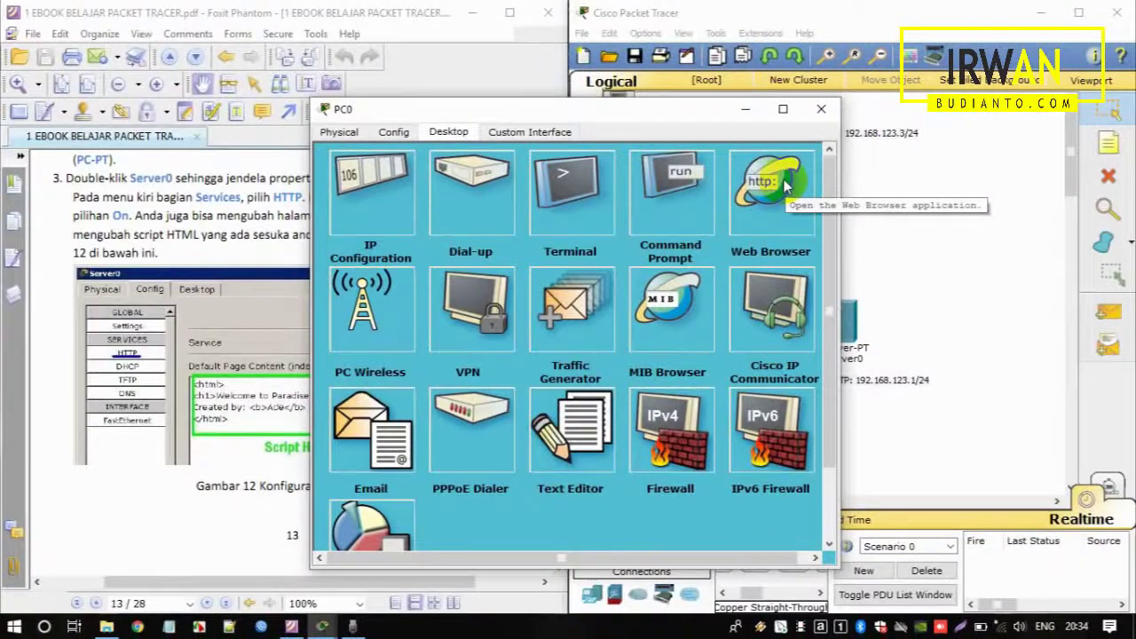
- Open the website by the site owner's .com domain in PC0's web browser
left_click(785, 183)
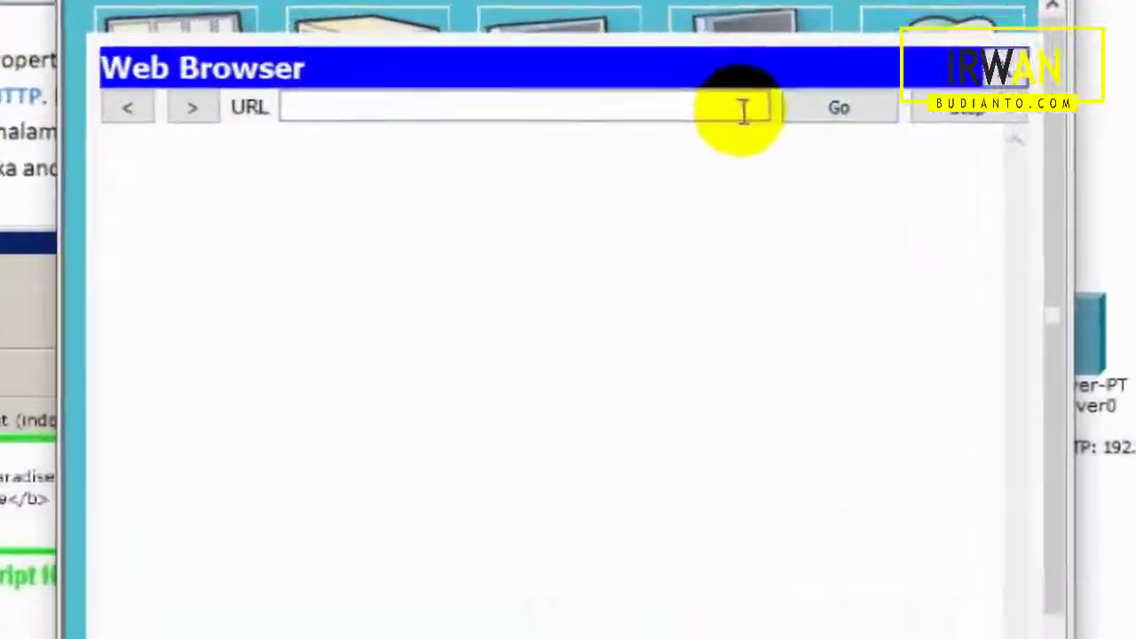
left_click(700, 169)
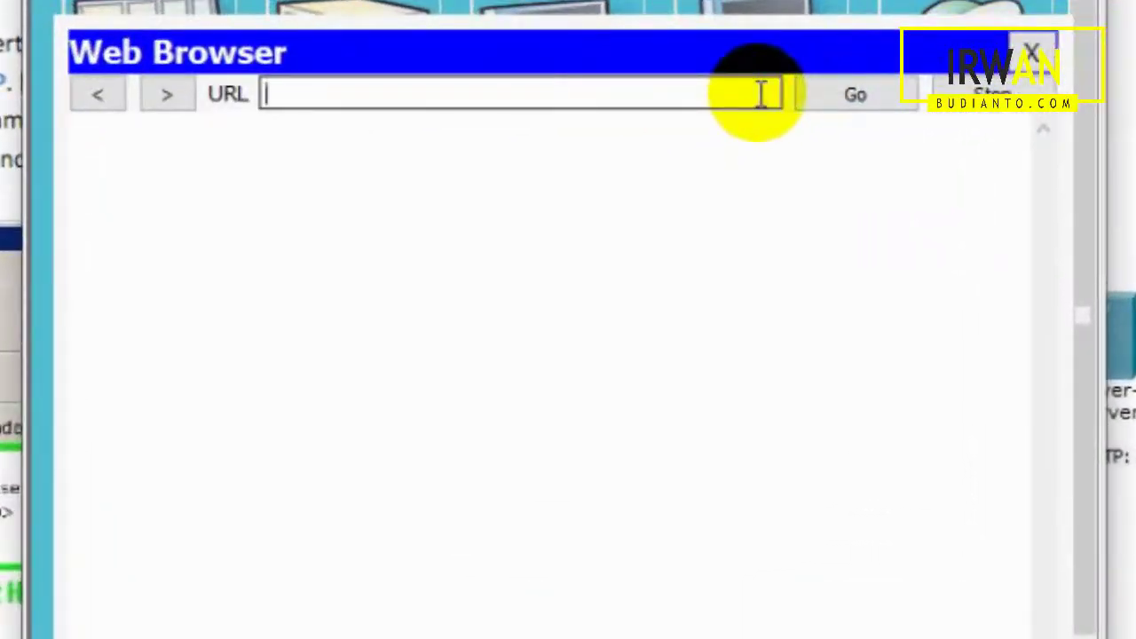
type("irwanbudian")
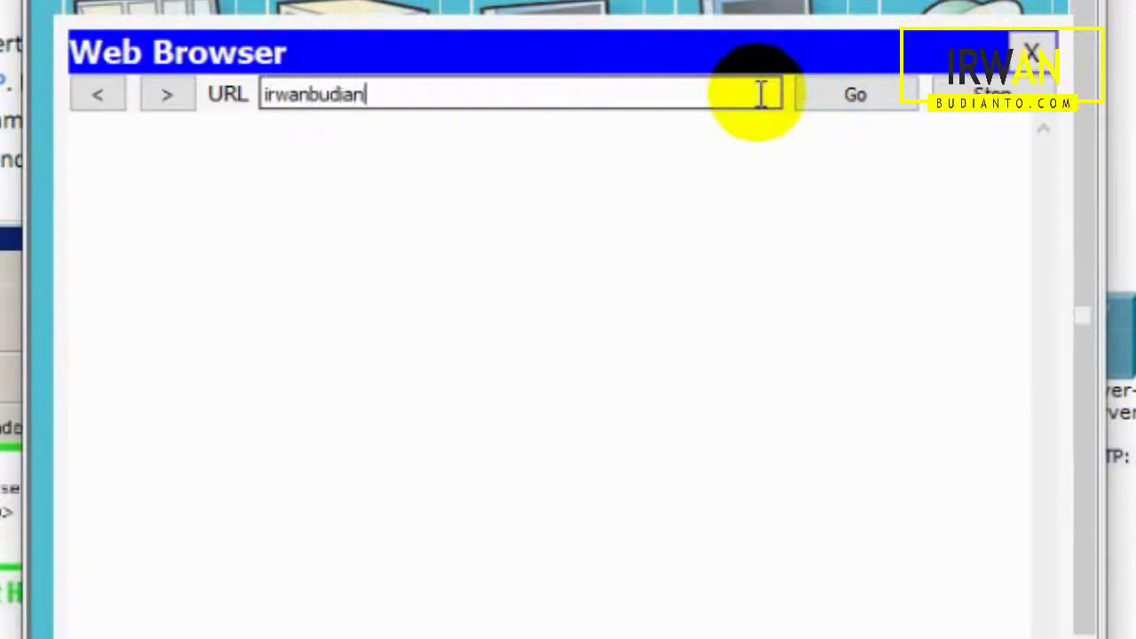
type("to.com")
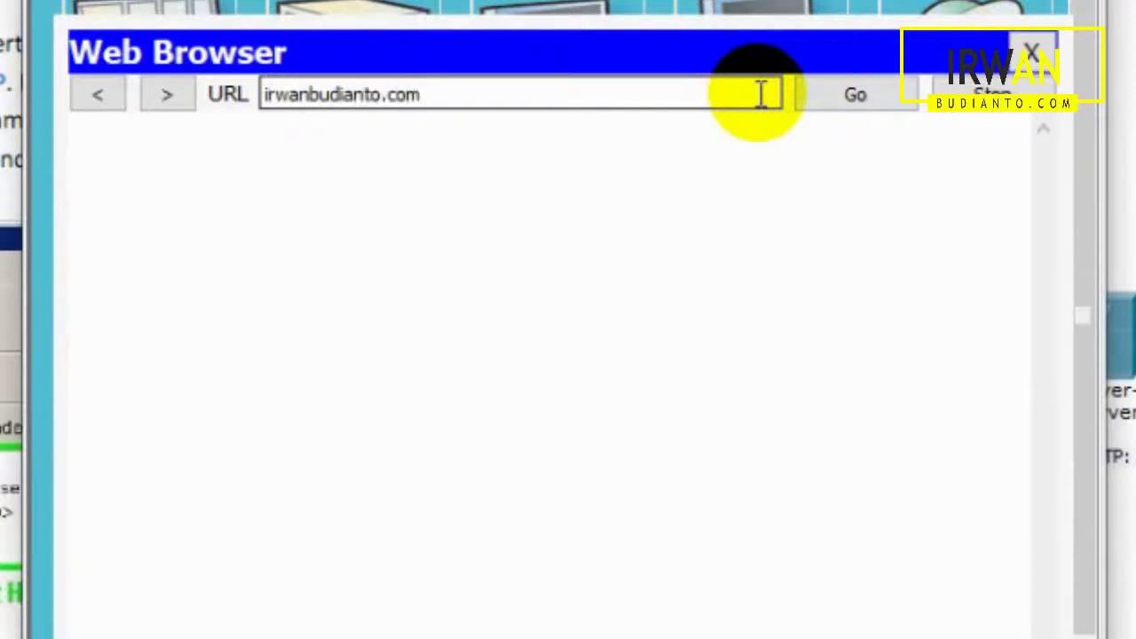
left_click(826, 99)
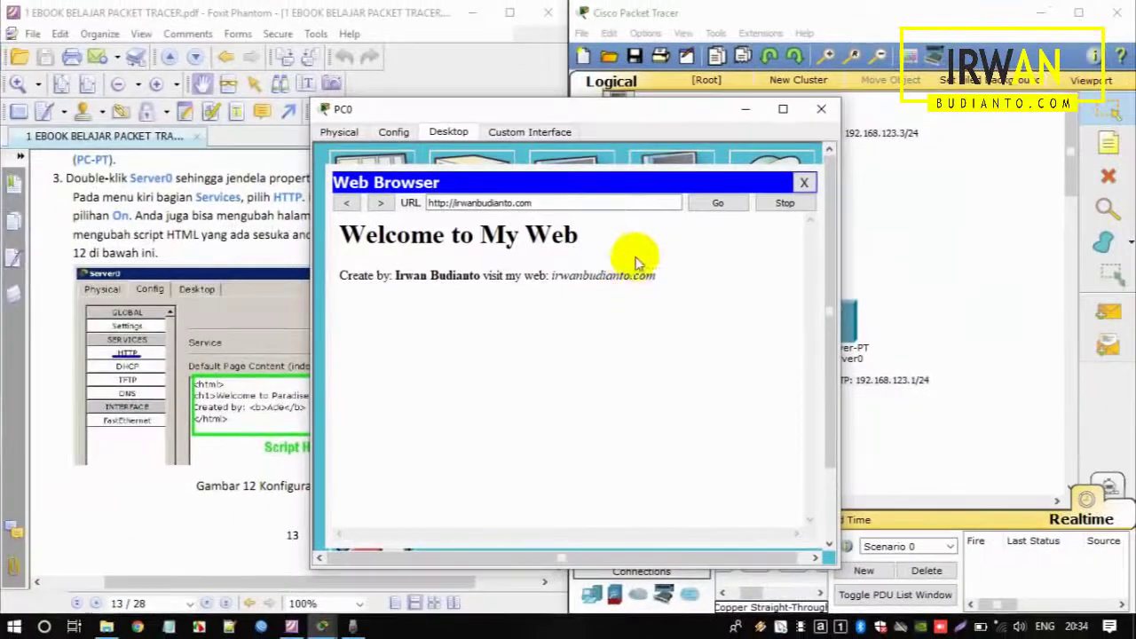
left_click(639, 199)
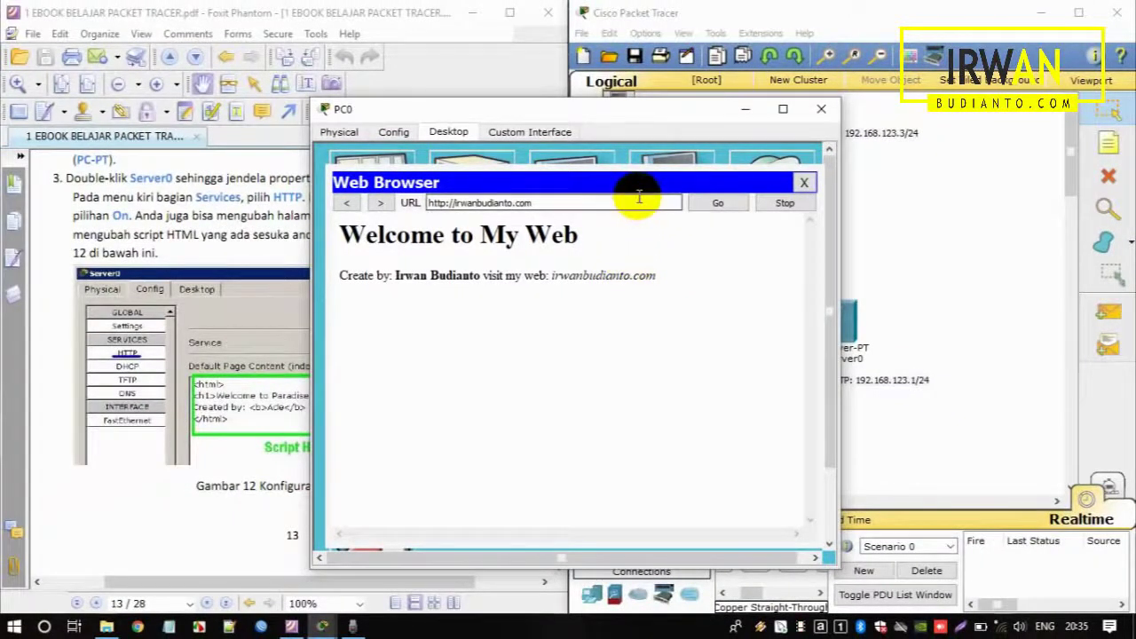